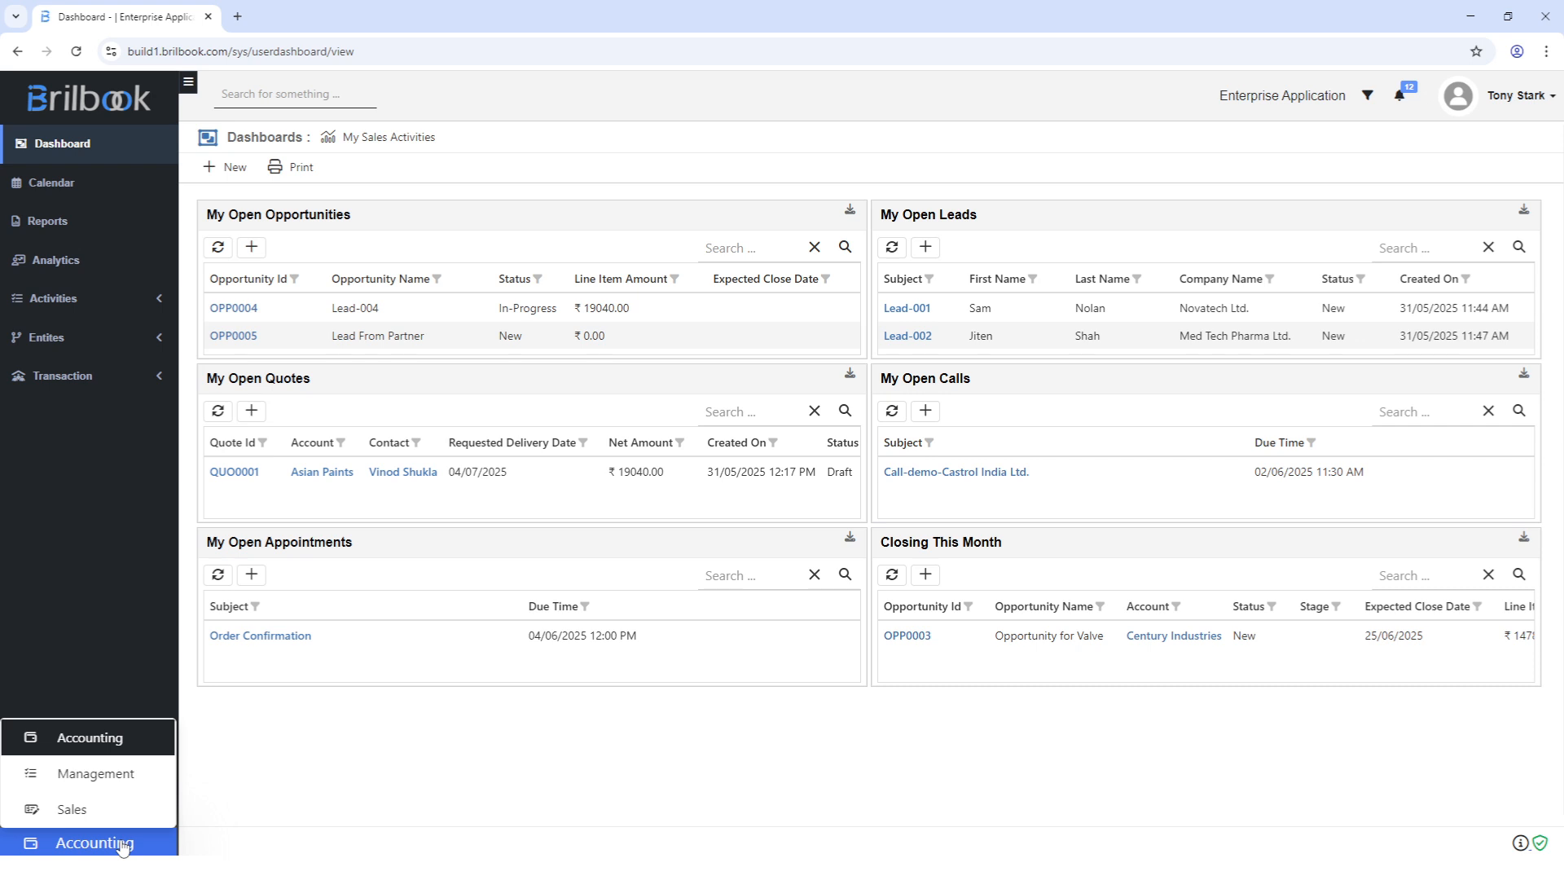
# From the Sales module's Quotes list, start a new blank quote in full-screen view.
pyautogui.click(102, 810)
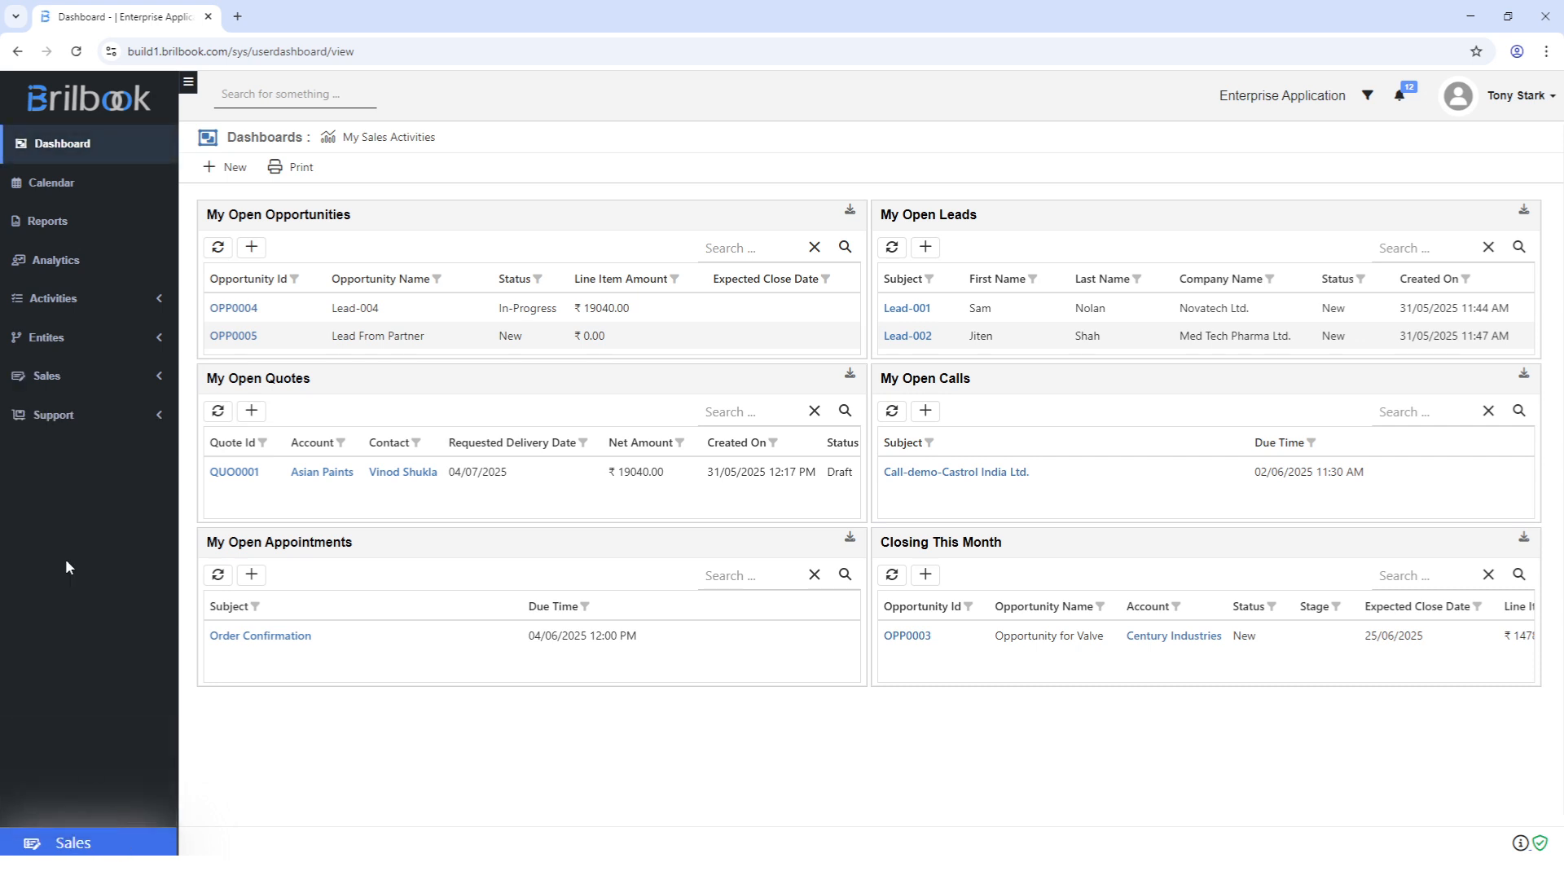
pyautogui.click(55, 379)
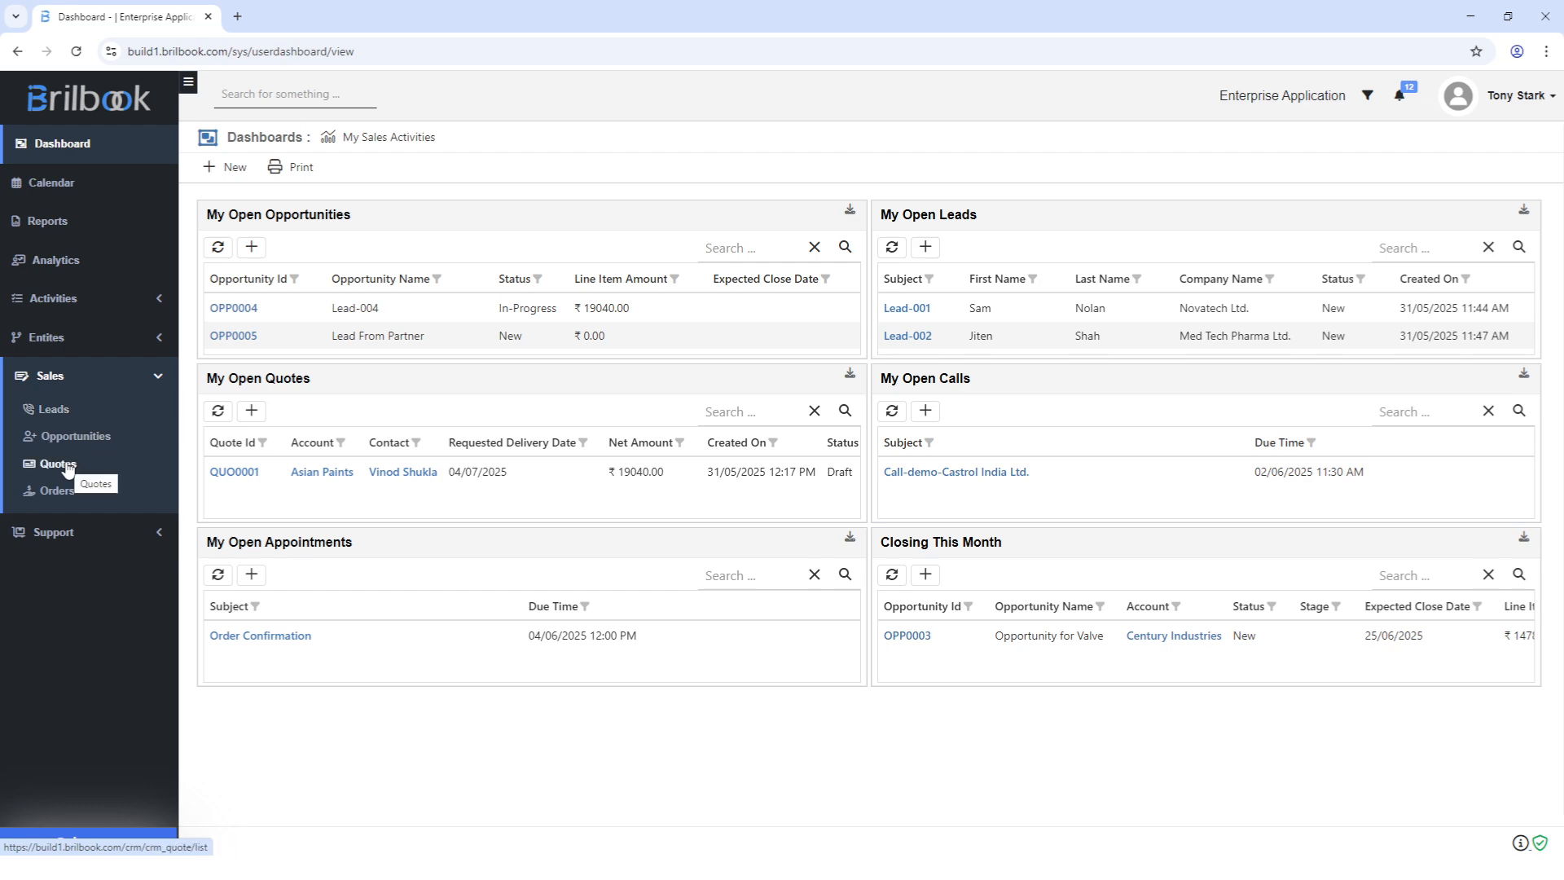
pyautogui.click(67, 468)
pyautogui.press('F11')
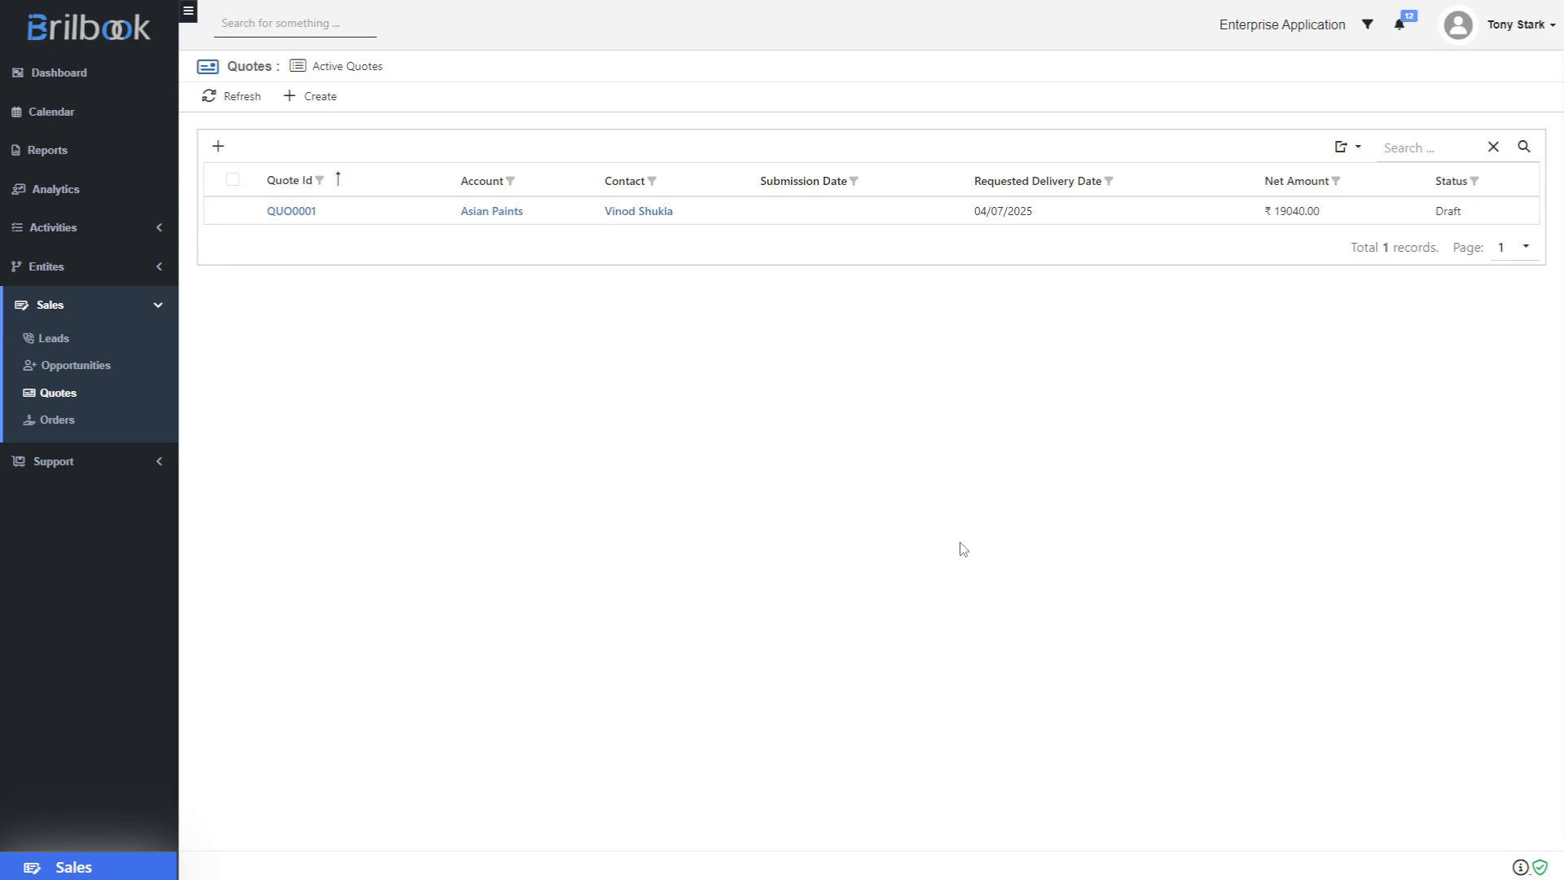
pyautogui.click(328, 108)
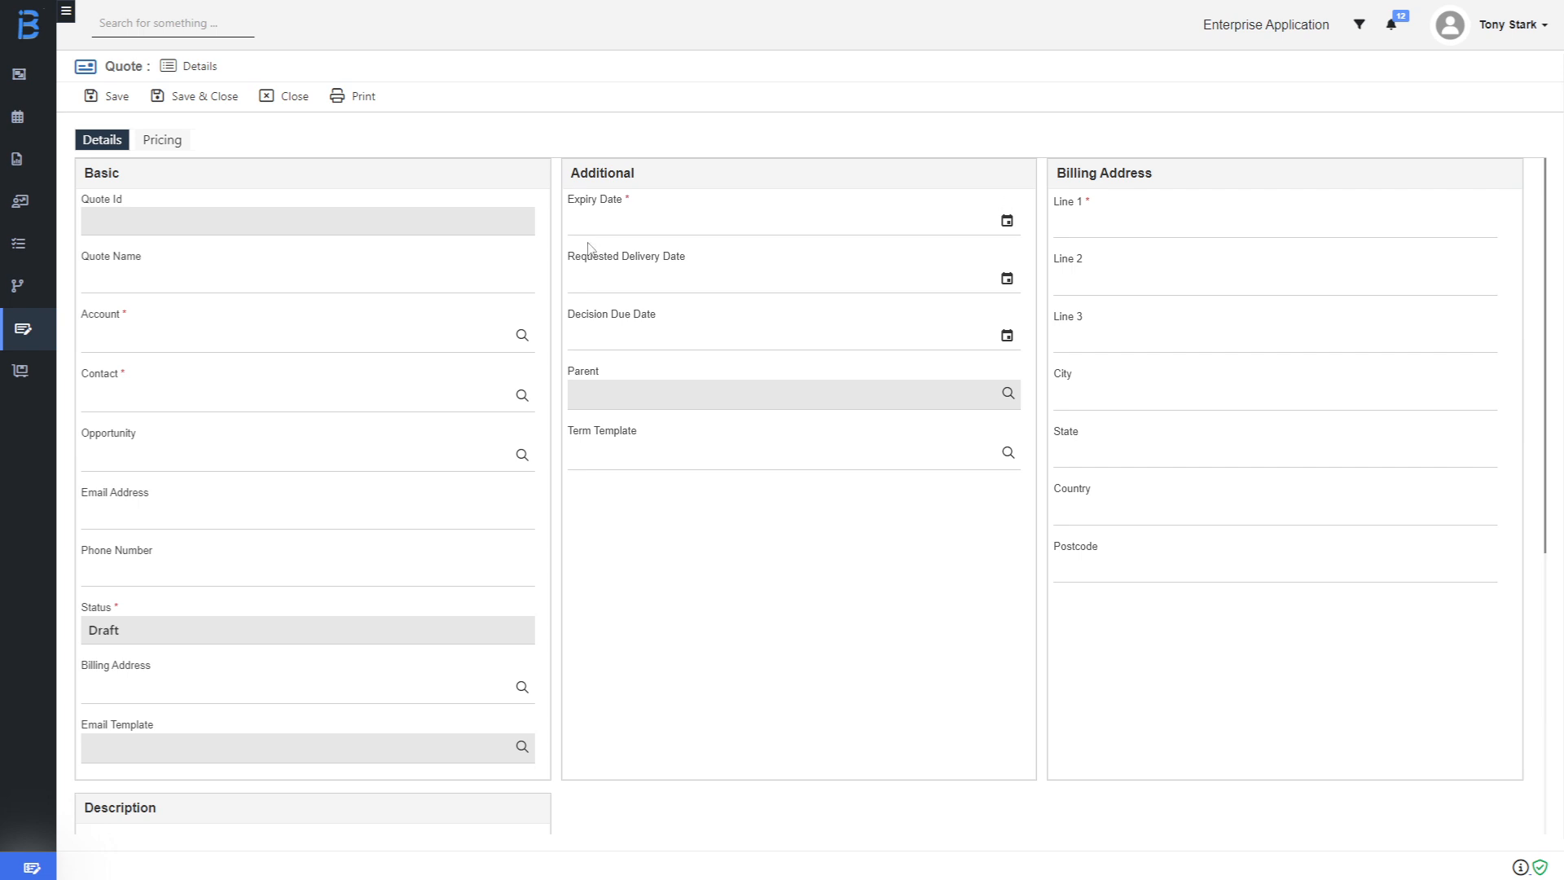
# Name the quote 'Quote for Washer' with account Aker Solutions and the account's contact.
pyautogui.click(167, 280)
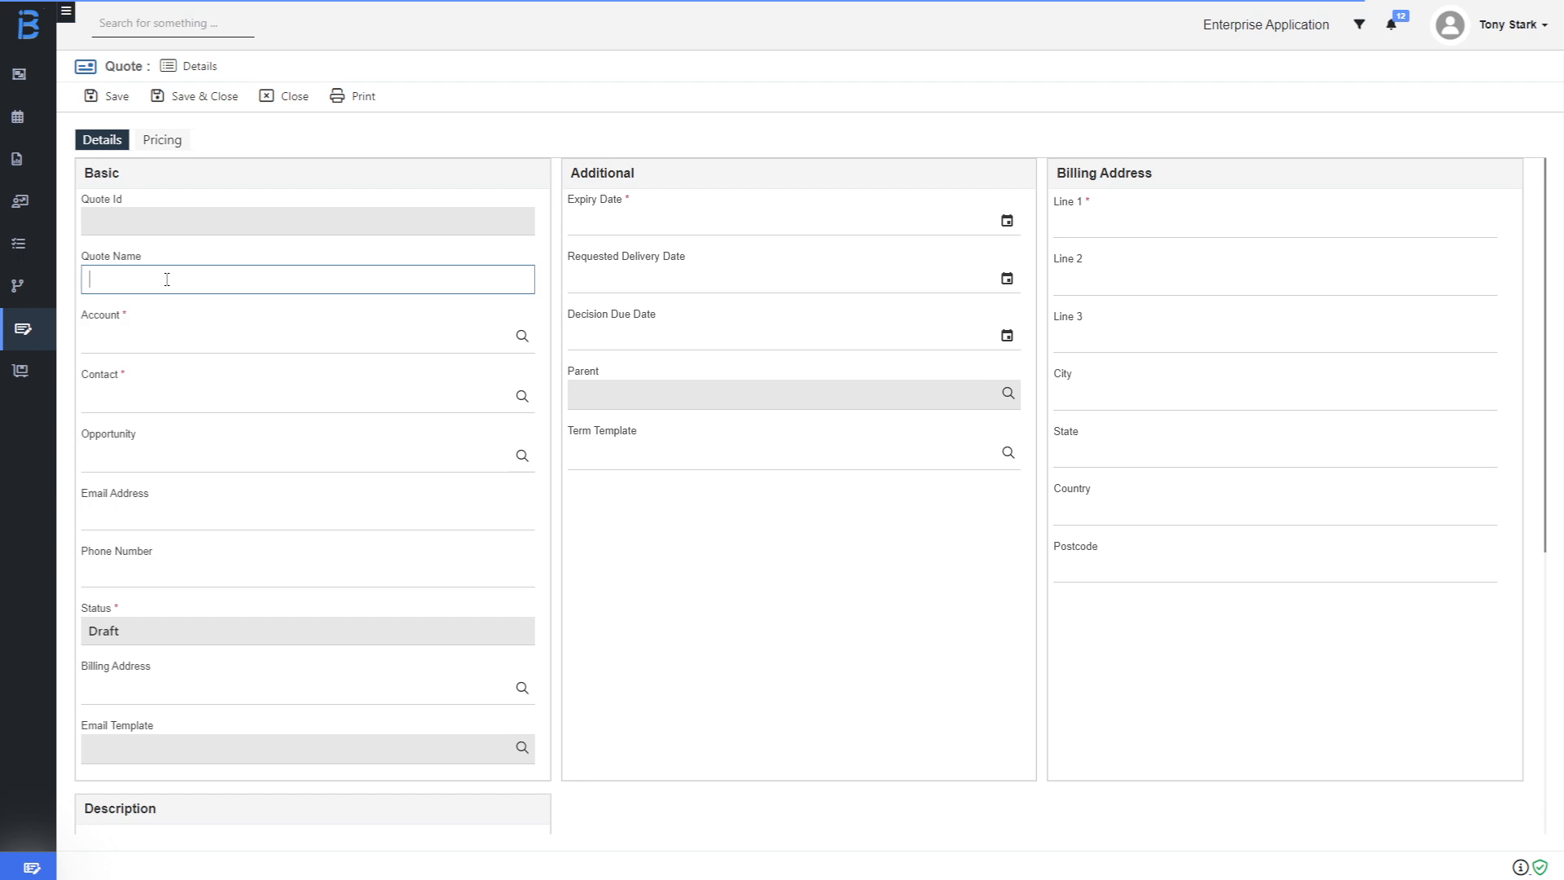
pyautogui.write('Quote')
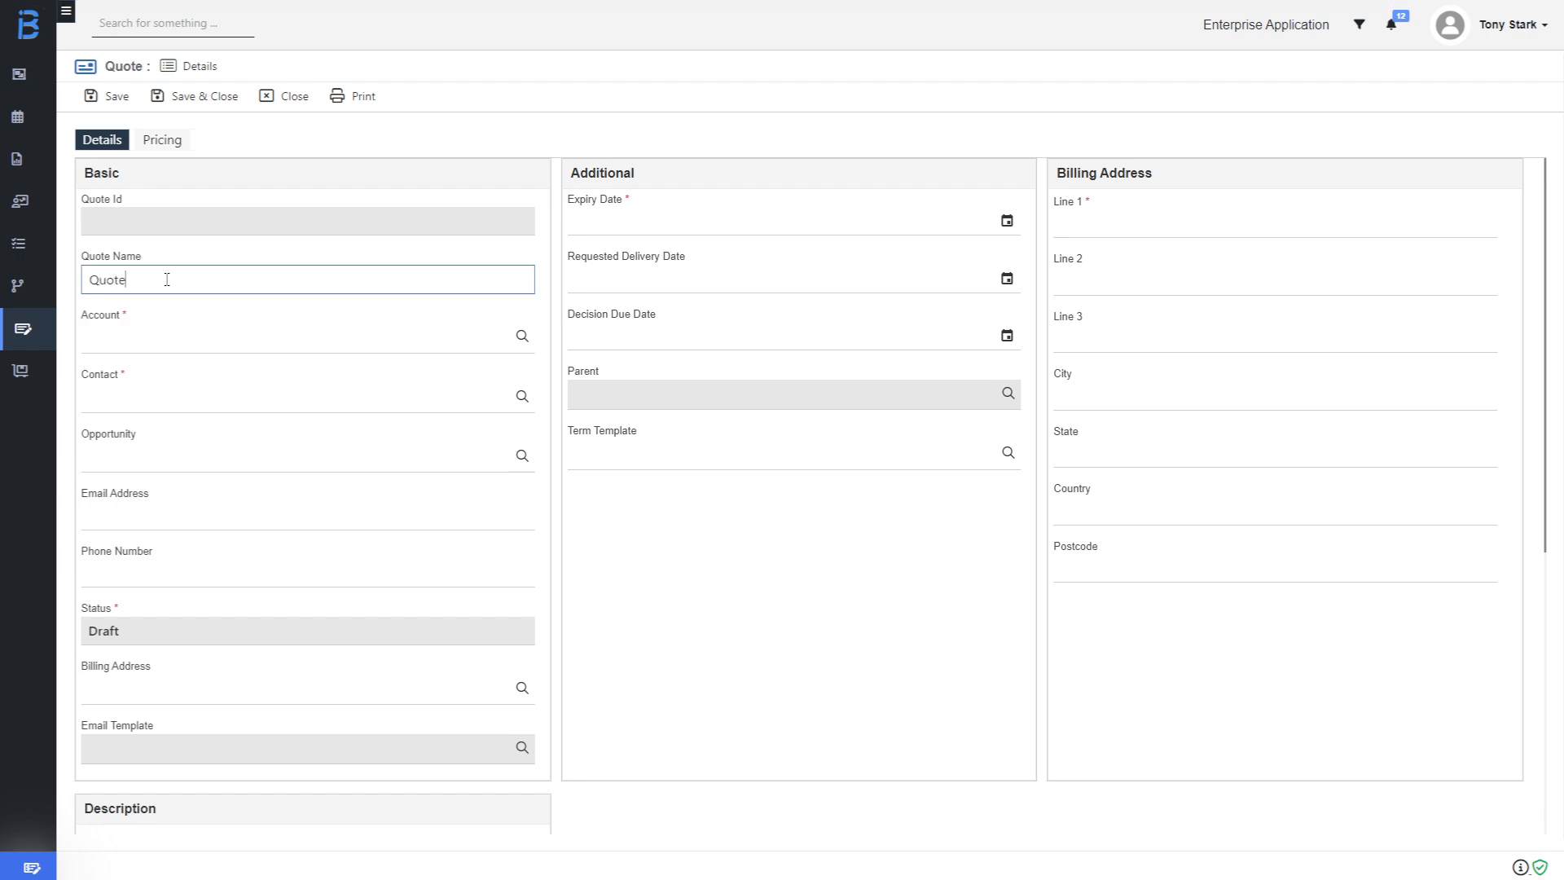
pyautogui.write(' for Washer')
pyautogui.click(102, 340)
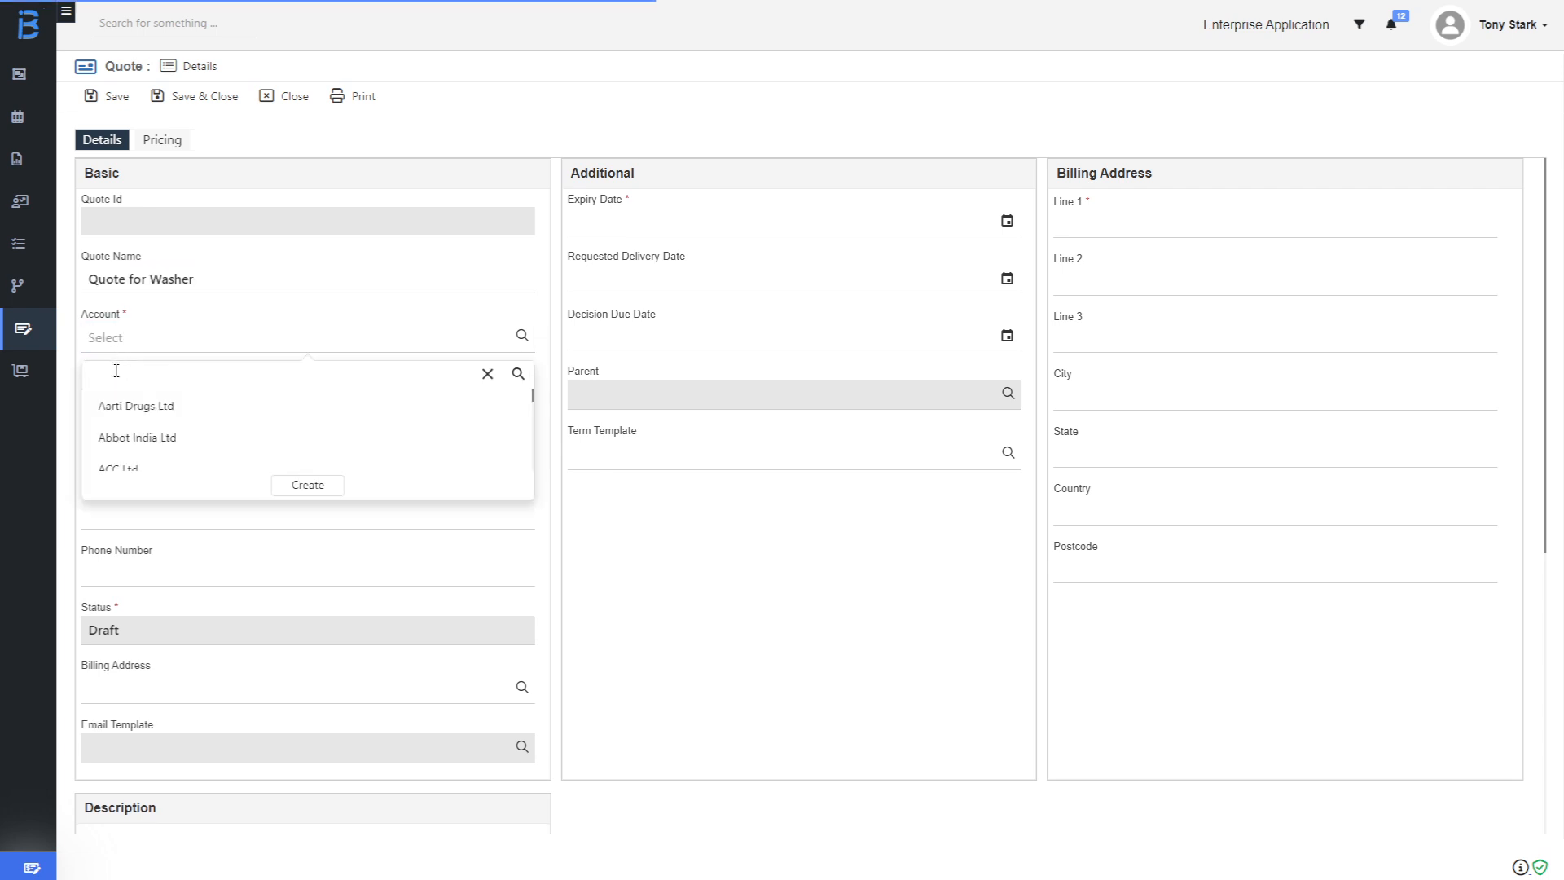
pyautogui.scroll(-2, 122, 404)
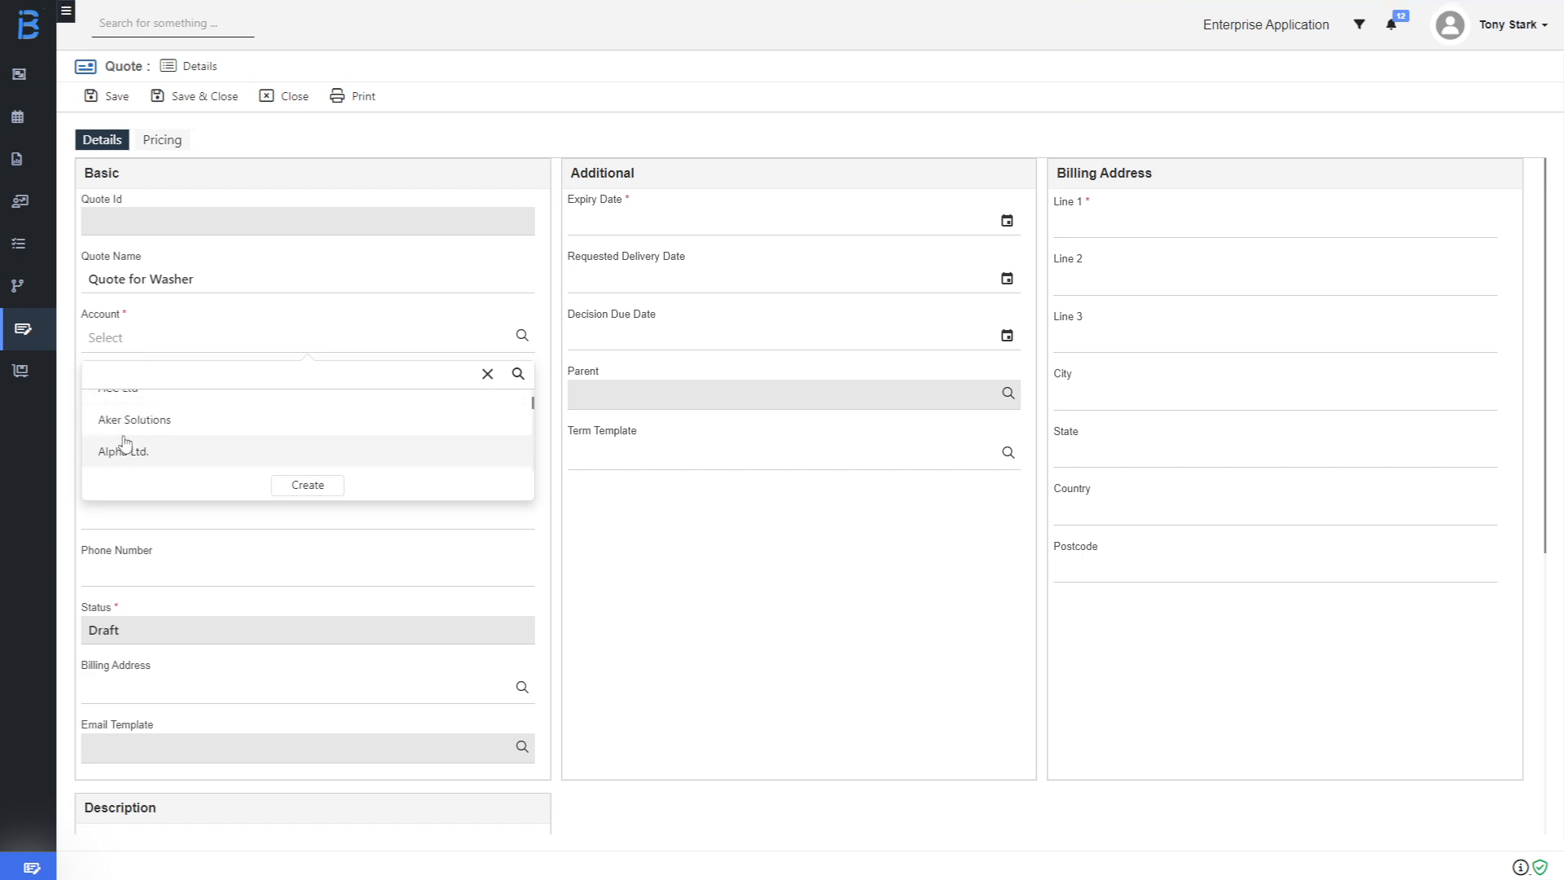
pyautogui.click(122, 420)
pyautogui.click(123, 405)
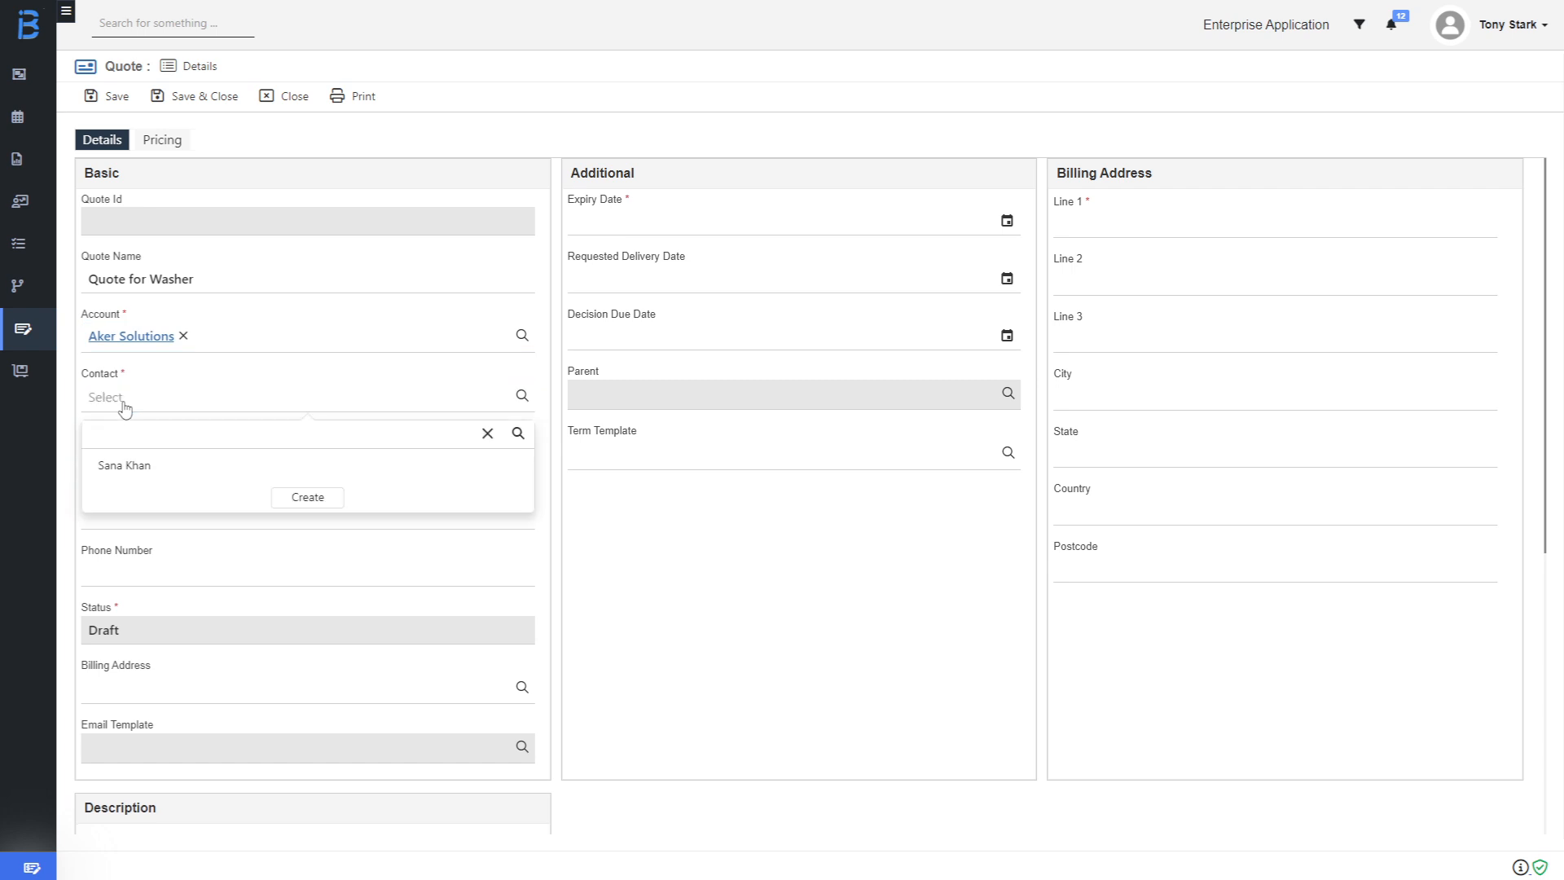
pyautogui.click(125, 479)
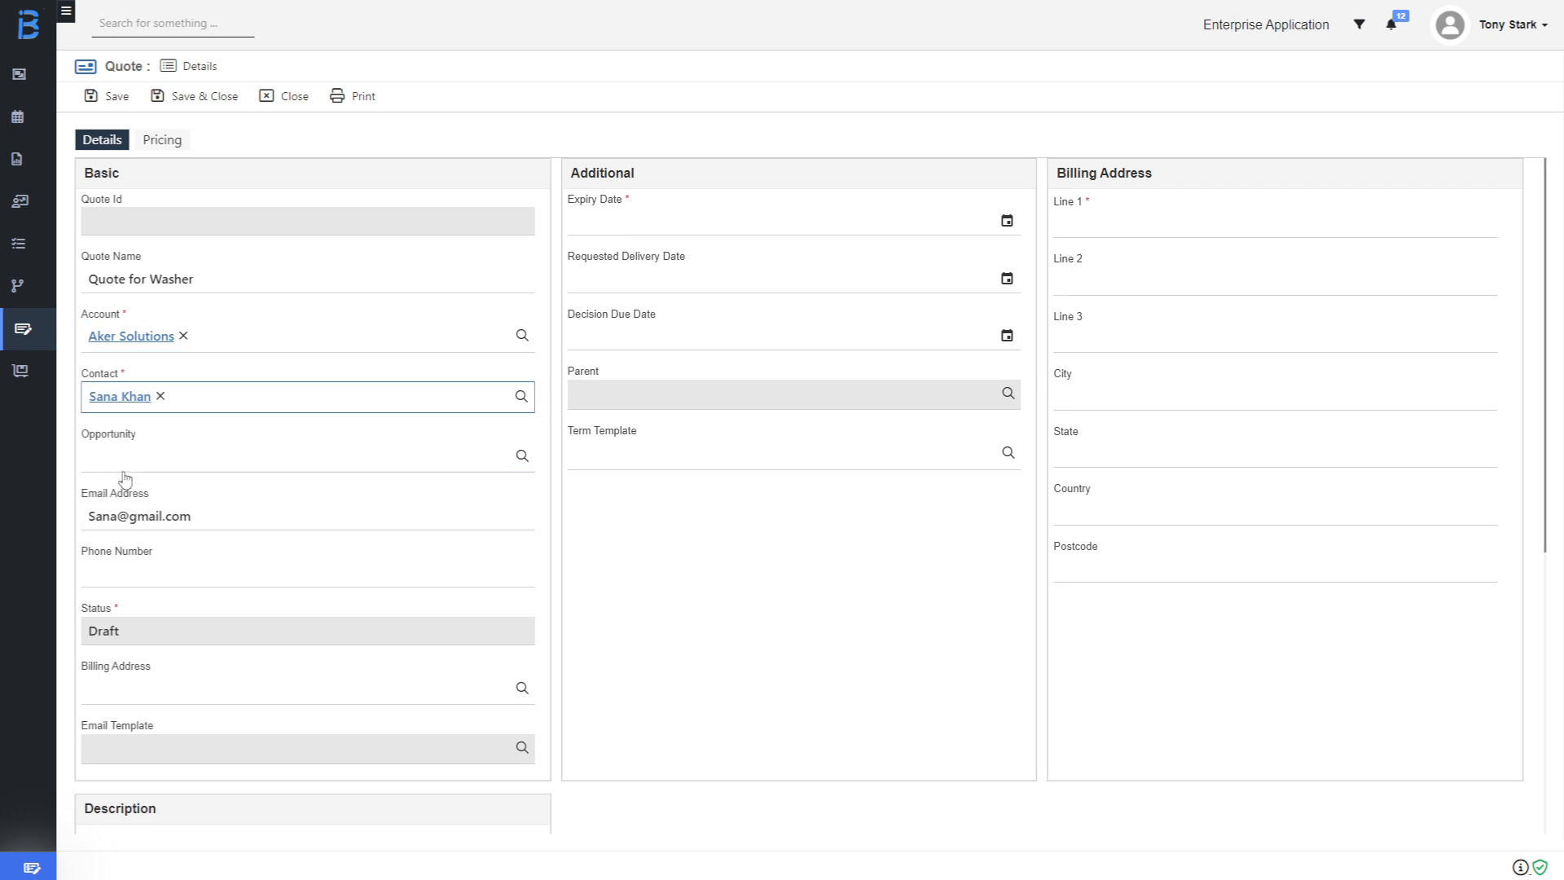
# Enter the contact's phone number and use the account's billing address.
pyautogui.click(143, 576)
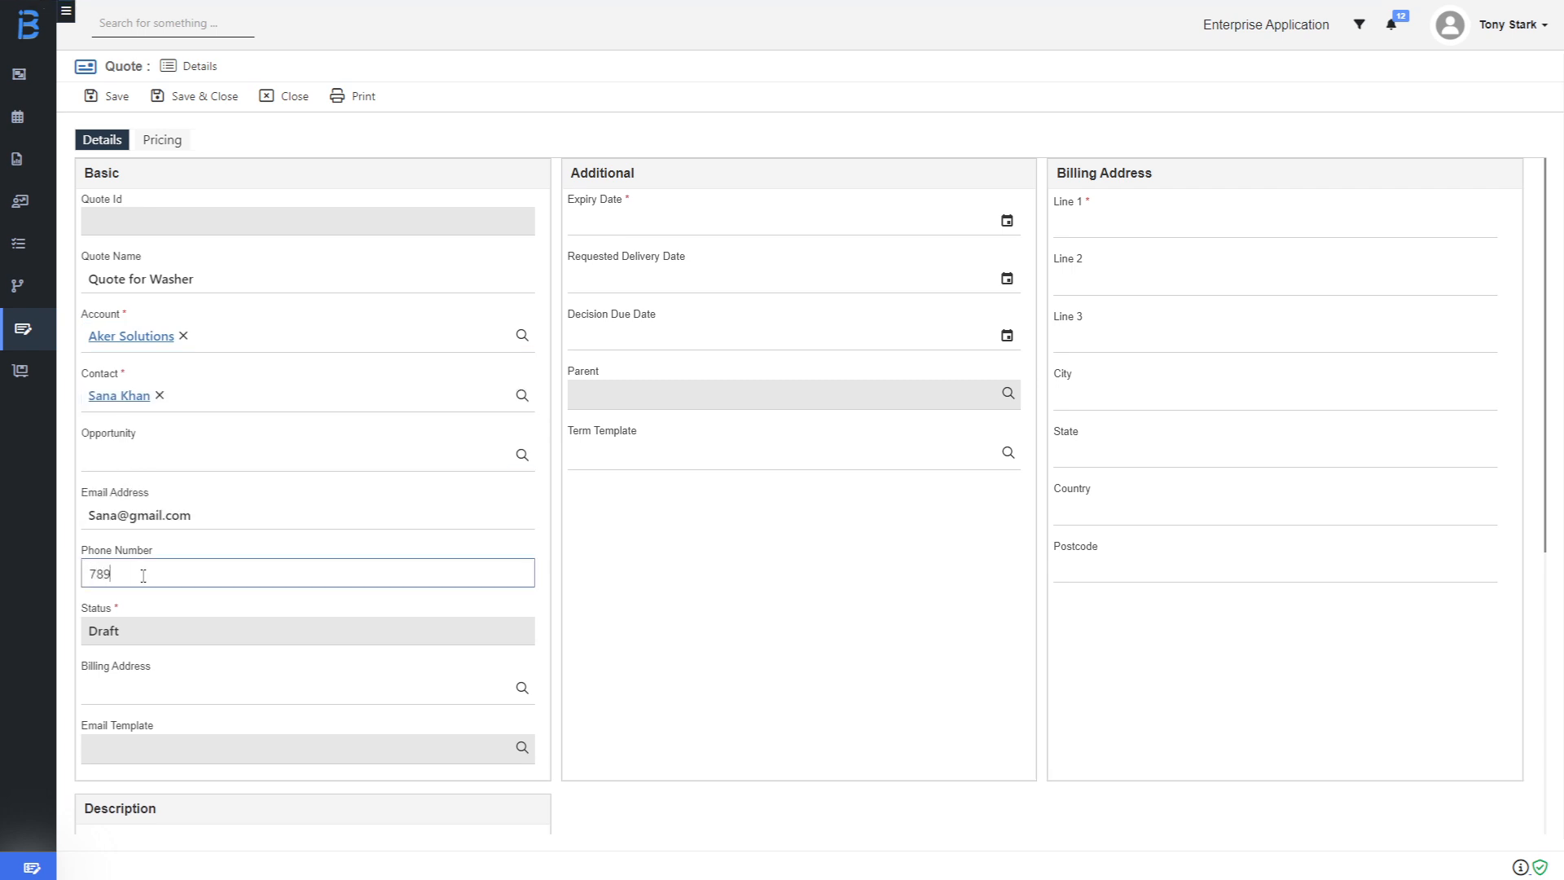
pyautogui.click(174, 698)
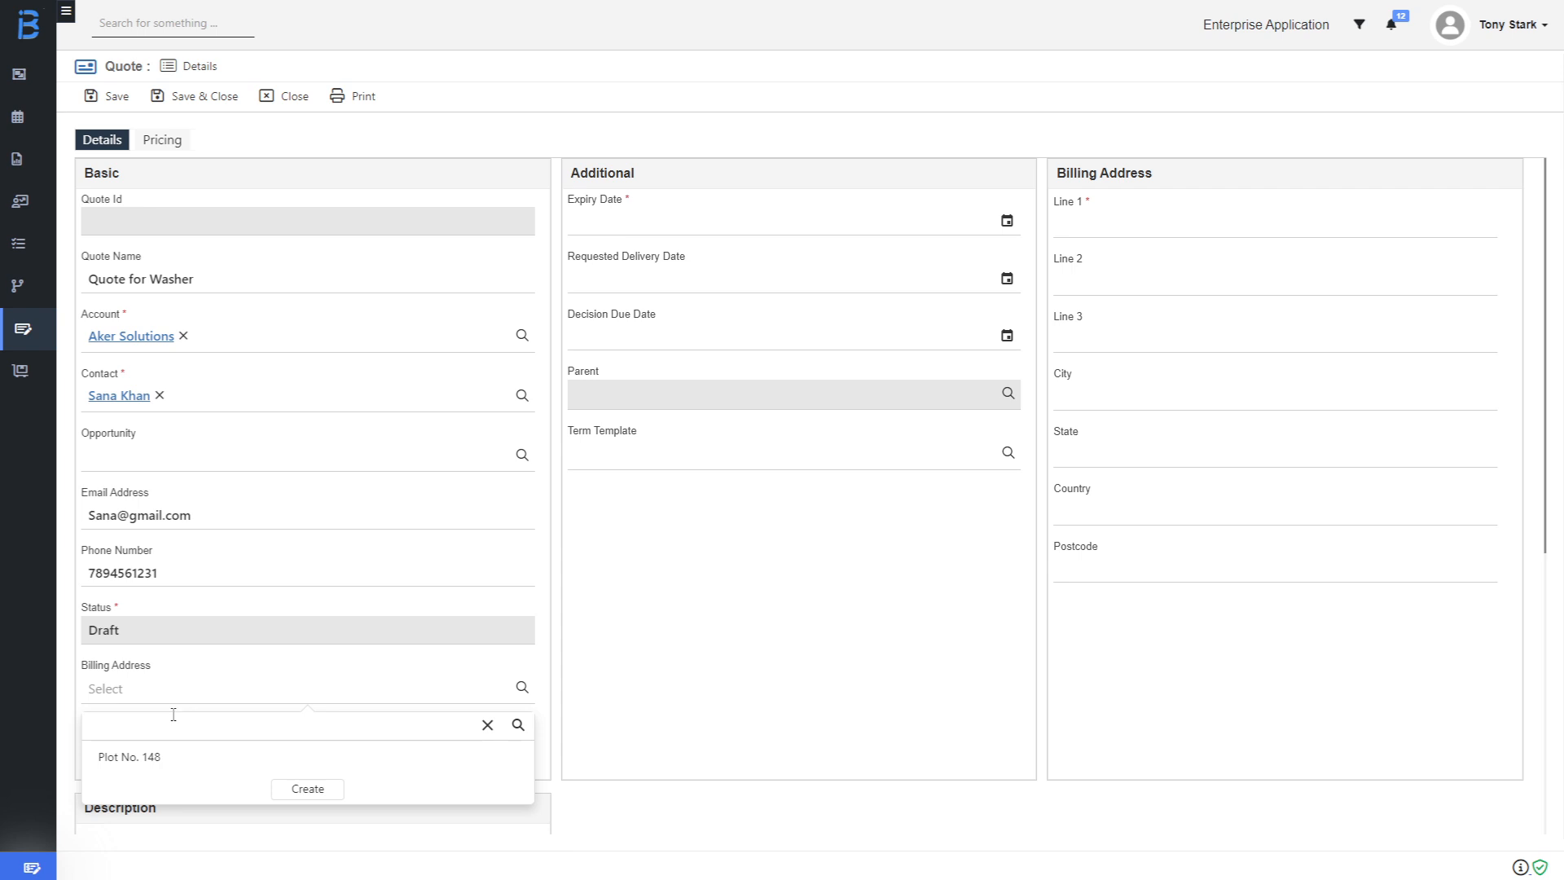
pyautogui.click(178, 768)
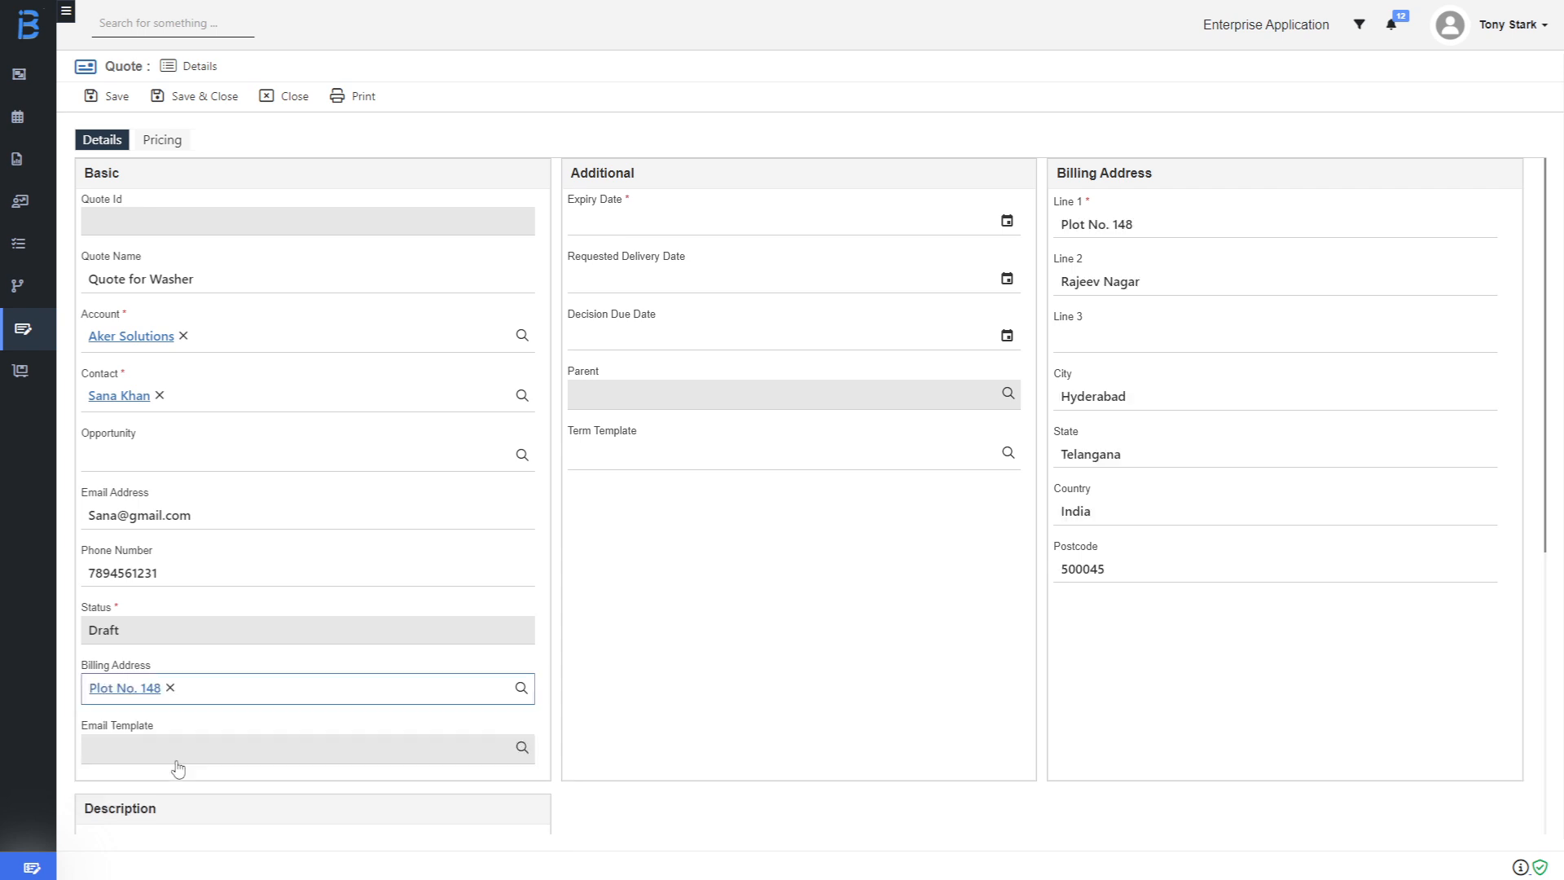
# Set expiry and decision due to 19/06/2025, delivery to 02/07/2025, and apply Quote Template terms.
pyautogui.click(1006, 222)
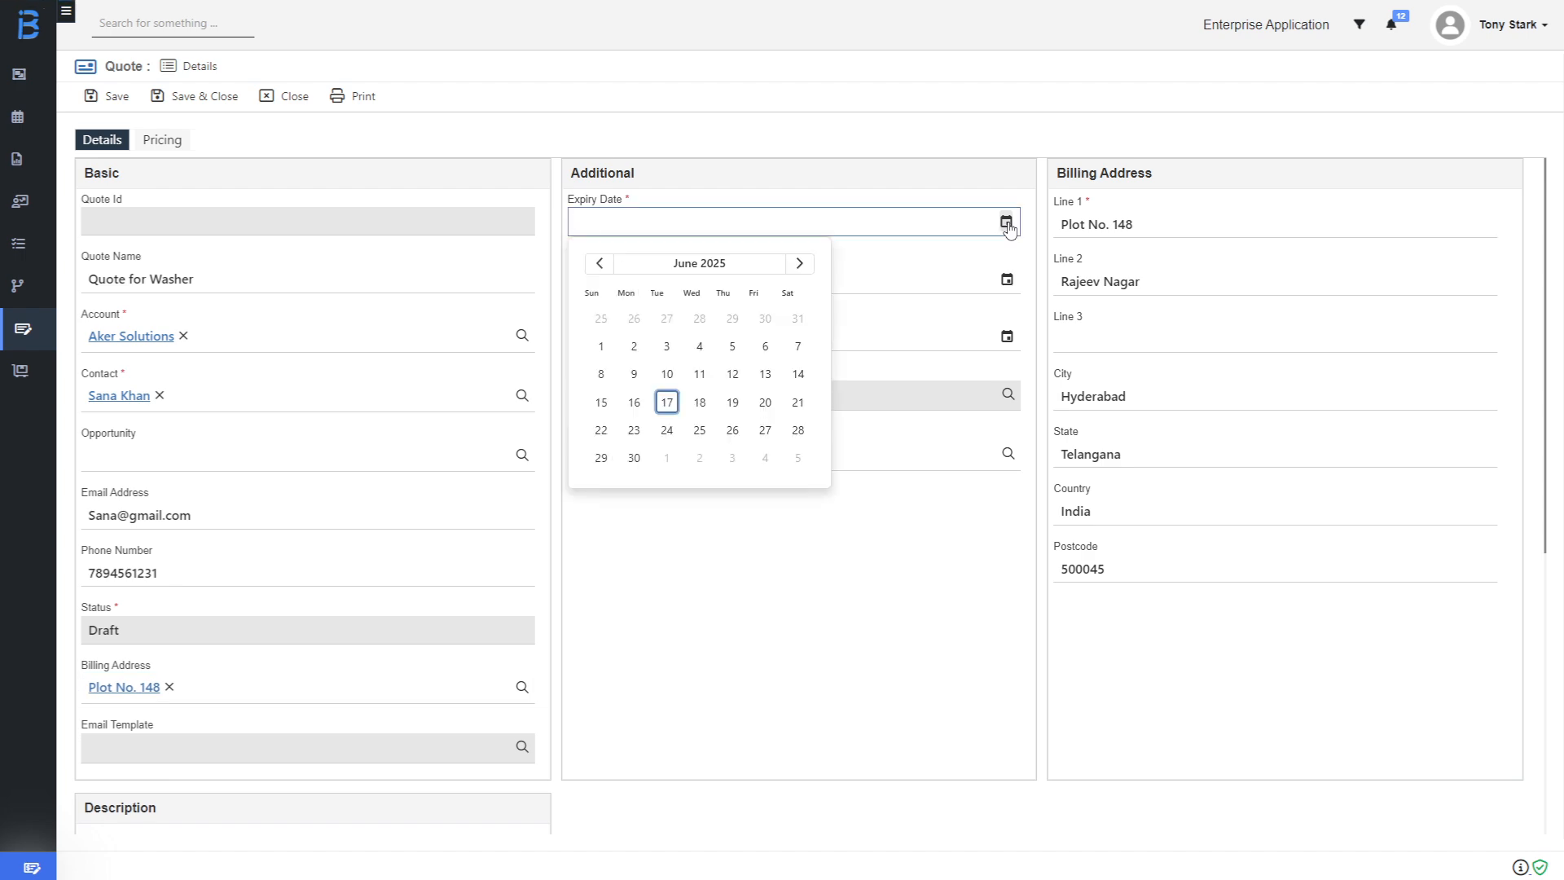
pyautogui.click(733, 403)
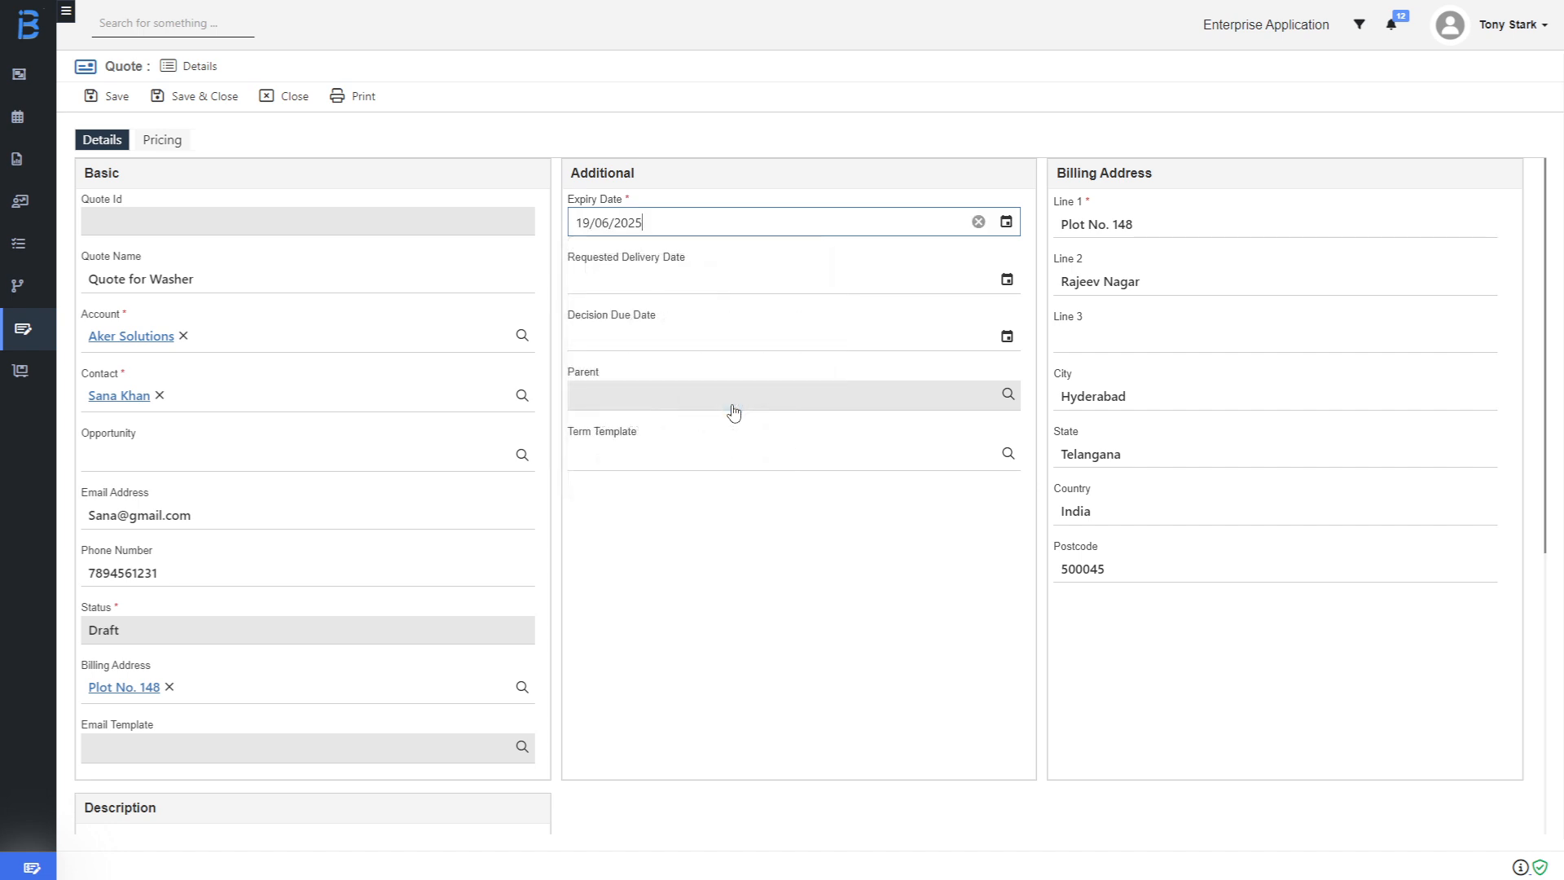
pyautogui.click(1007, 279)
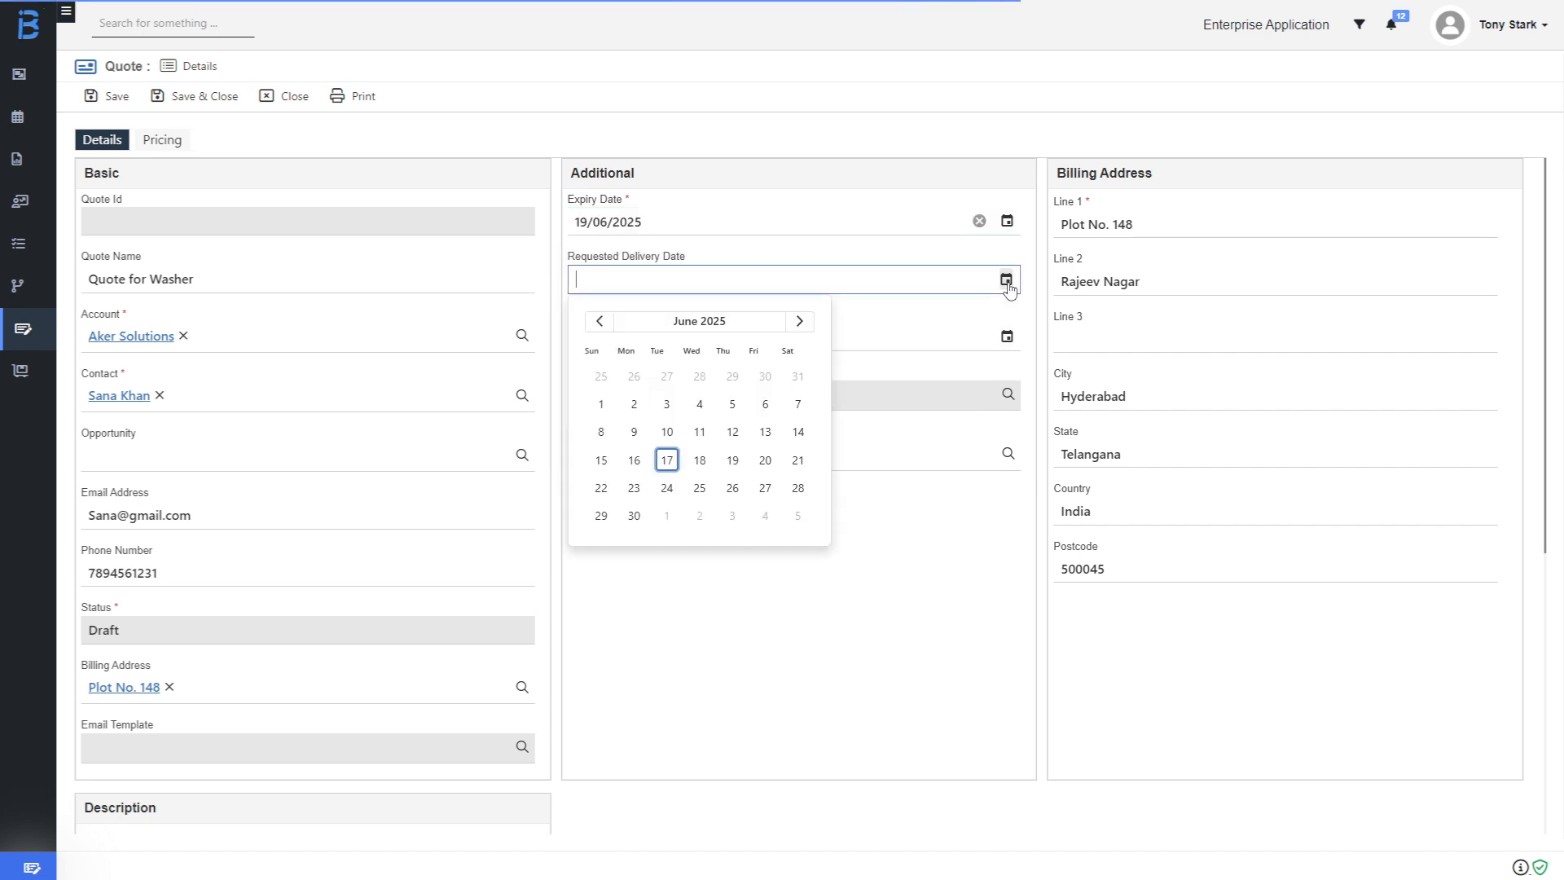
pyautogui.click(700, 516)
pyautogui.click(1007, 337)
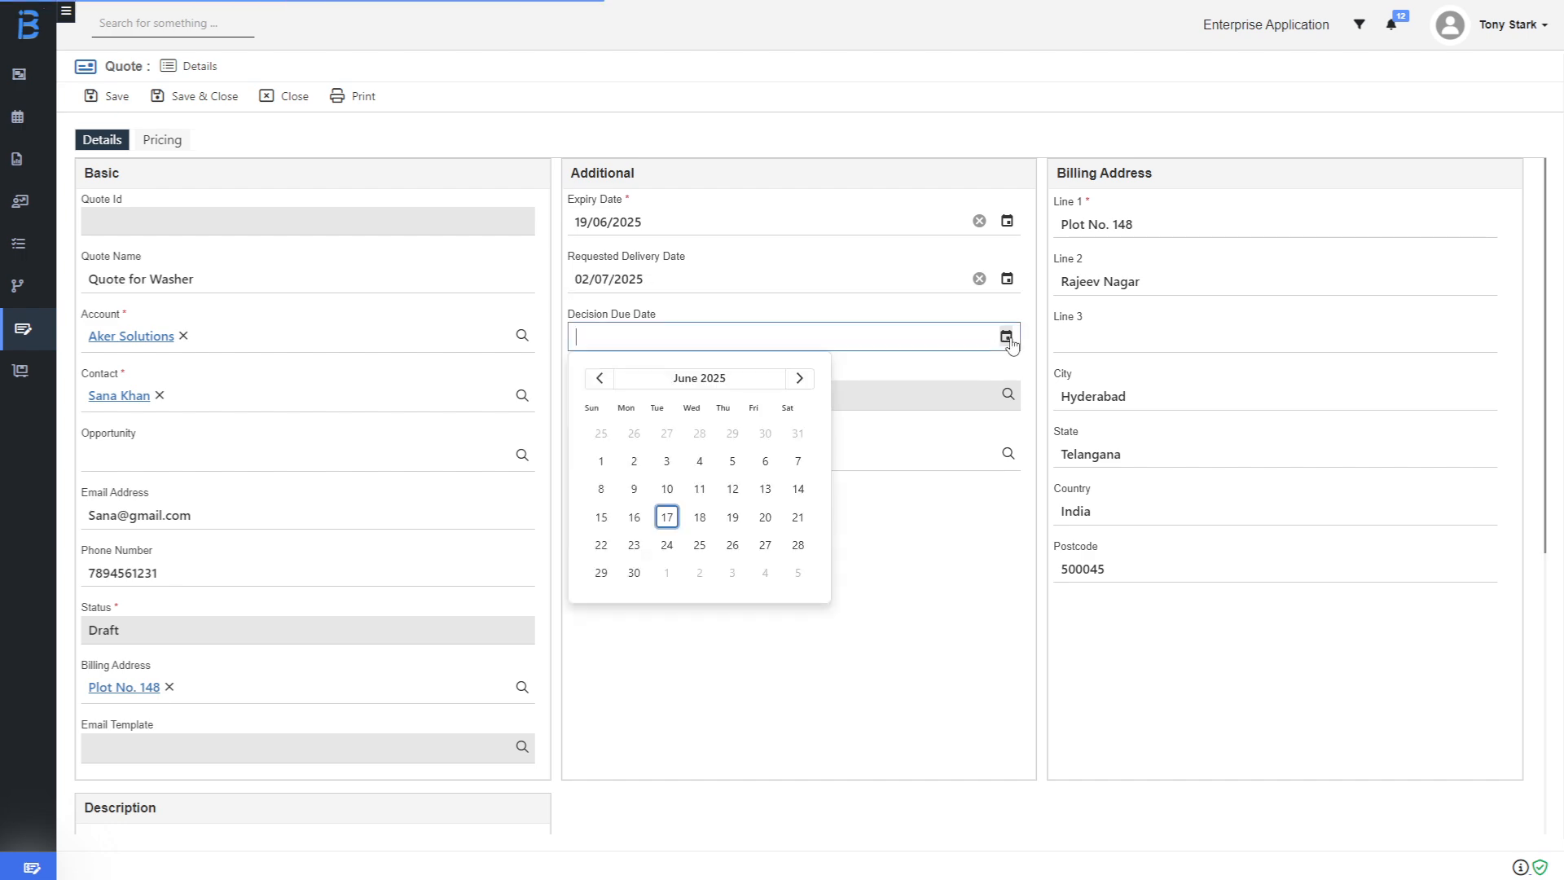
pyautogui.click(733, 519)
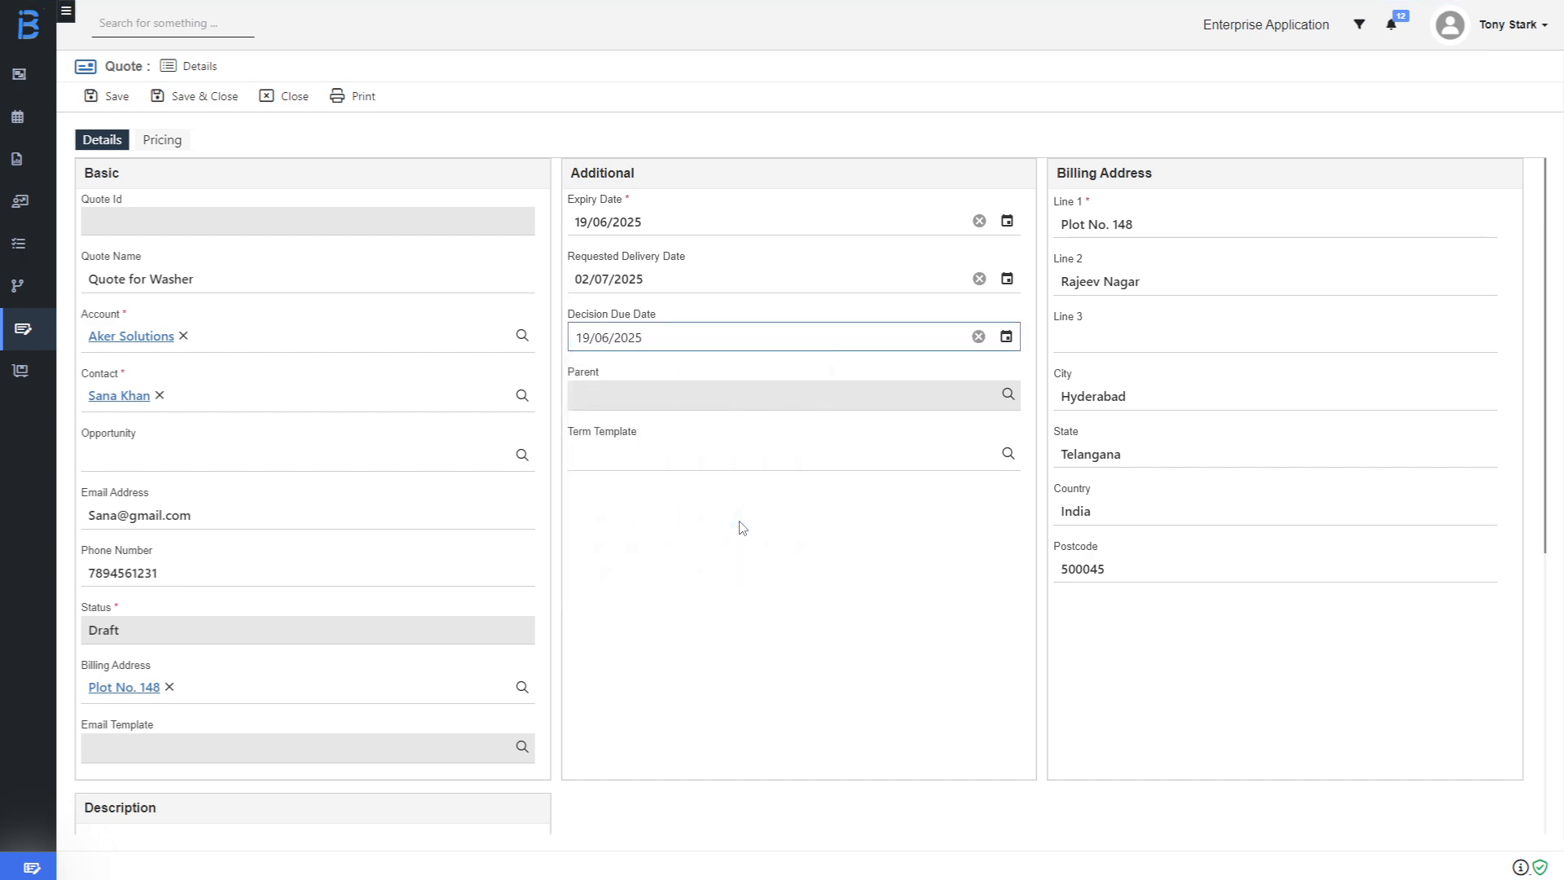
pyautogui.click(593, 467)
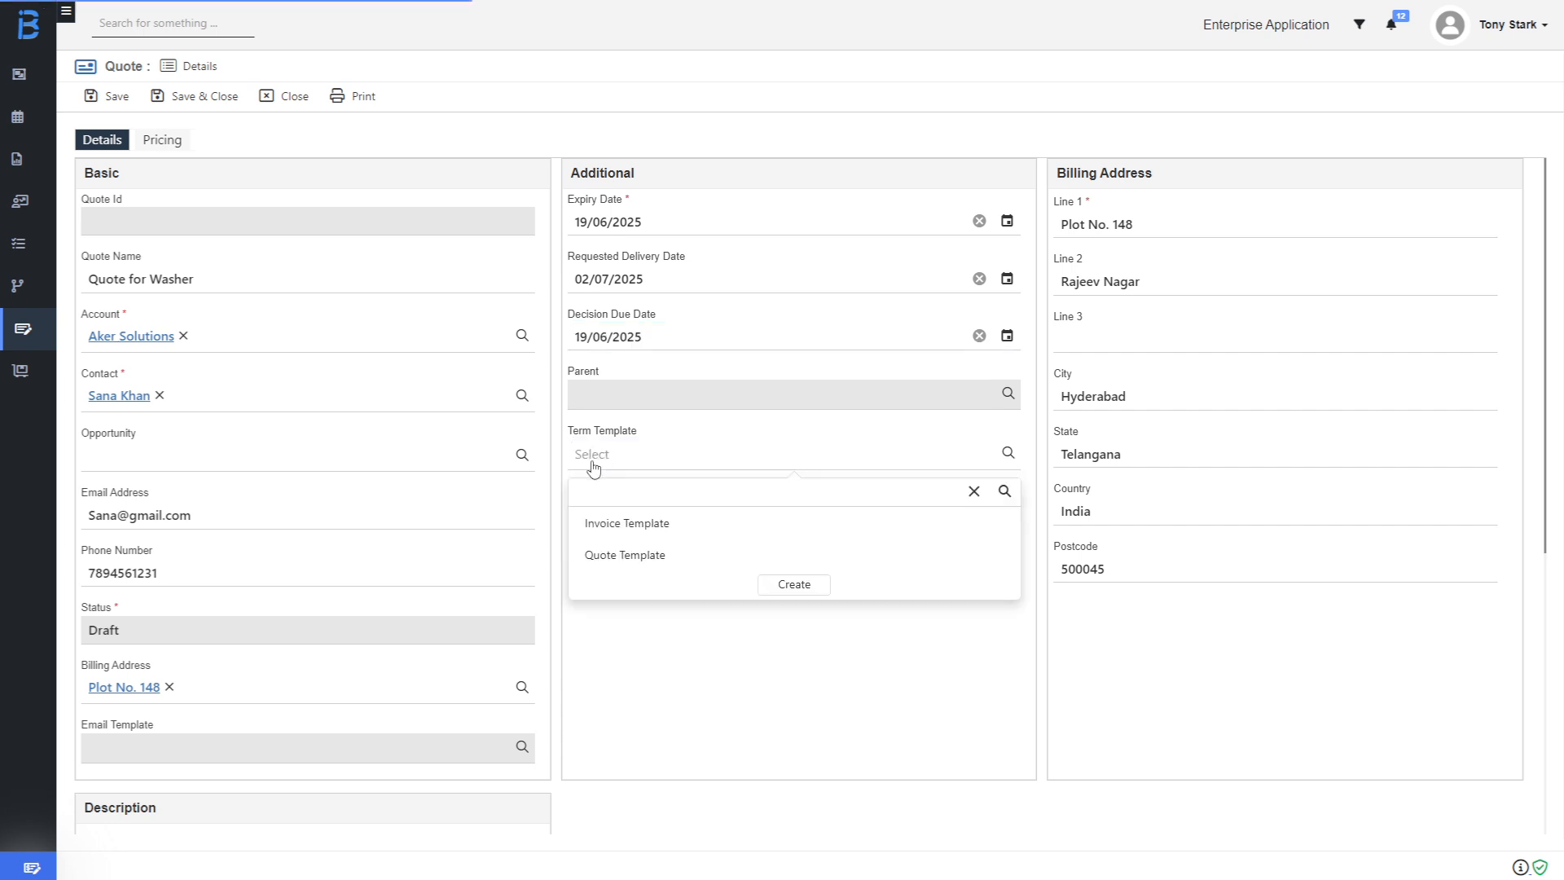
pyautogui.click(624, 557)
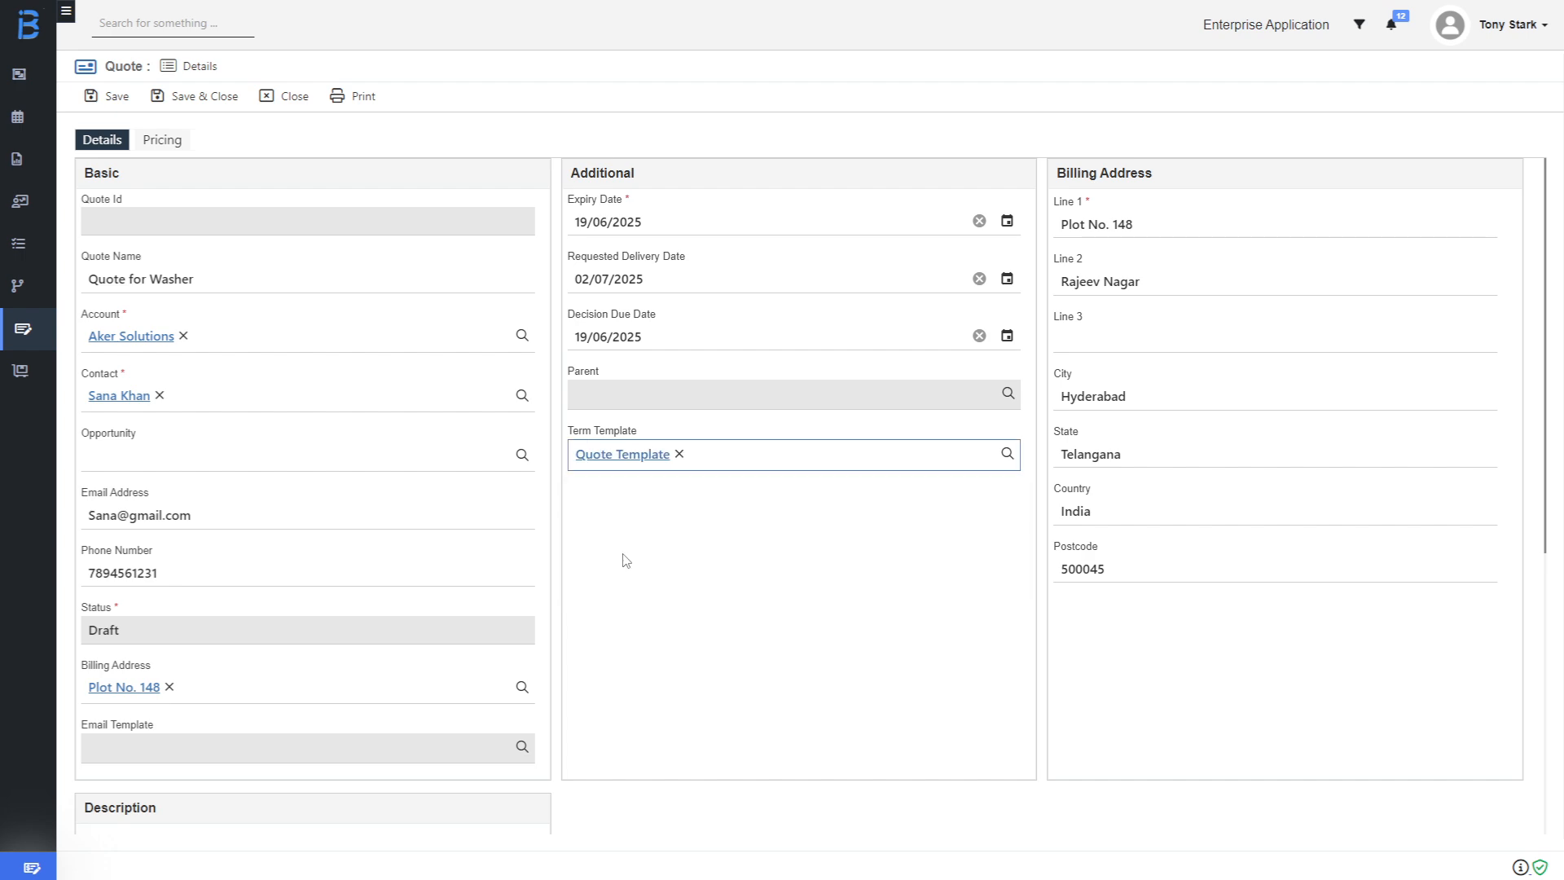
# Give the quote the Premium price list and Net 15 payment terms, with DDP freight.
pyautogui.click(150, 147)
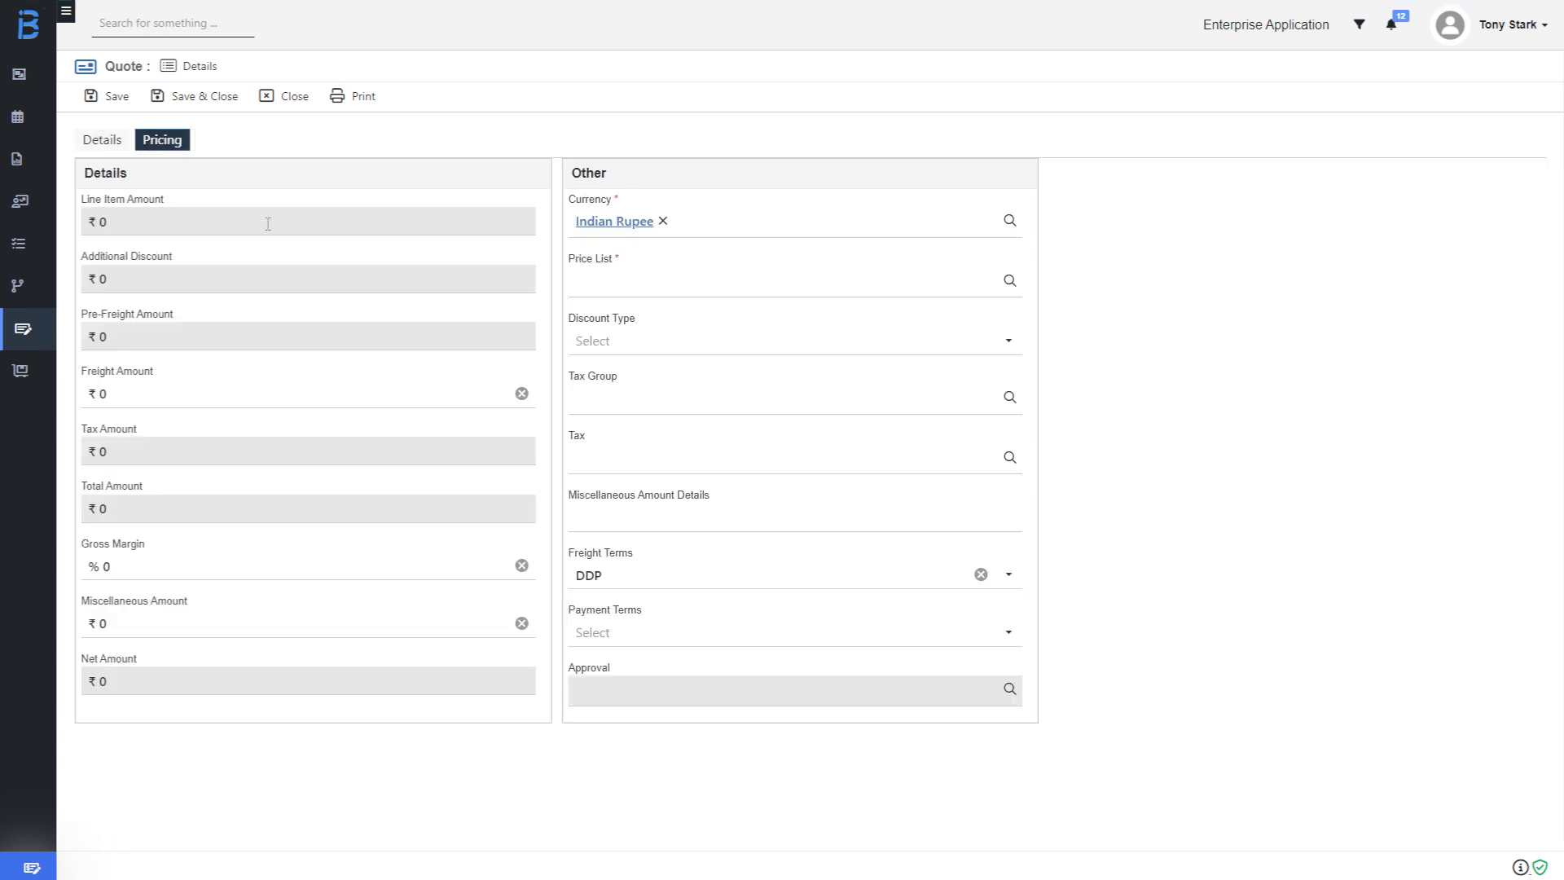
pyautogui.click(636, 284)
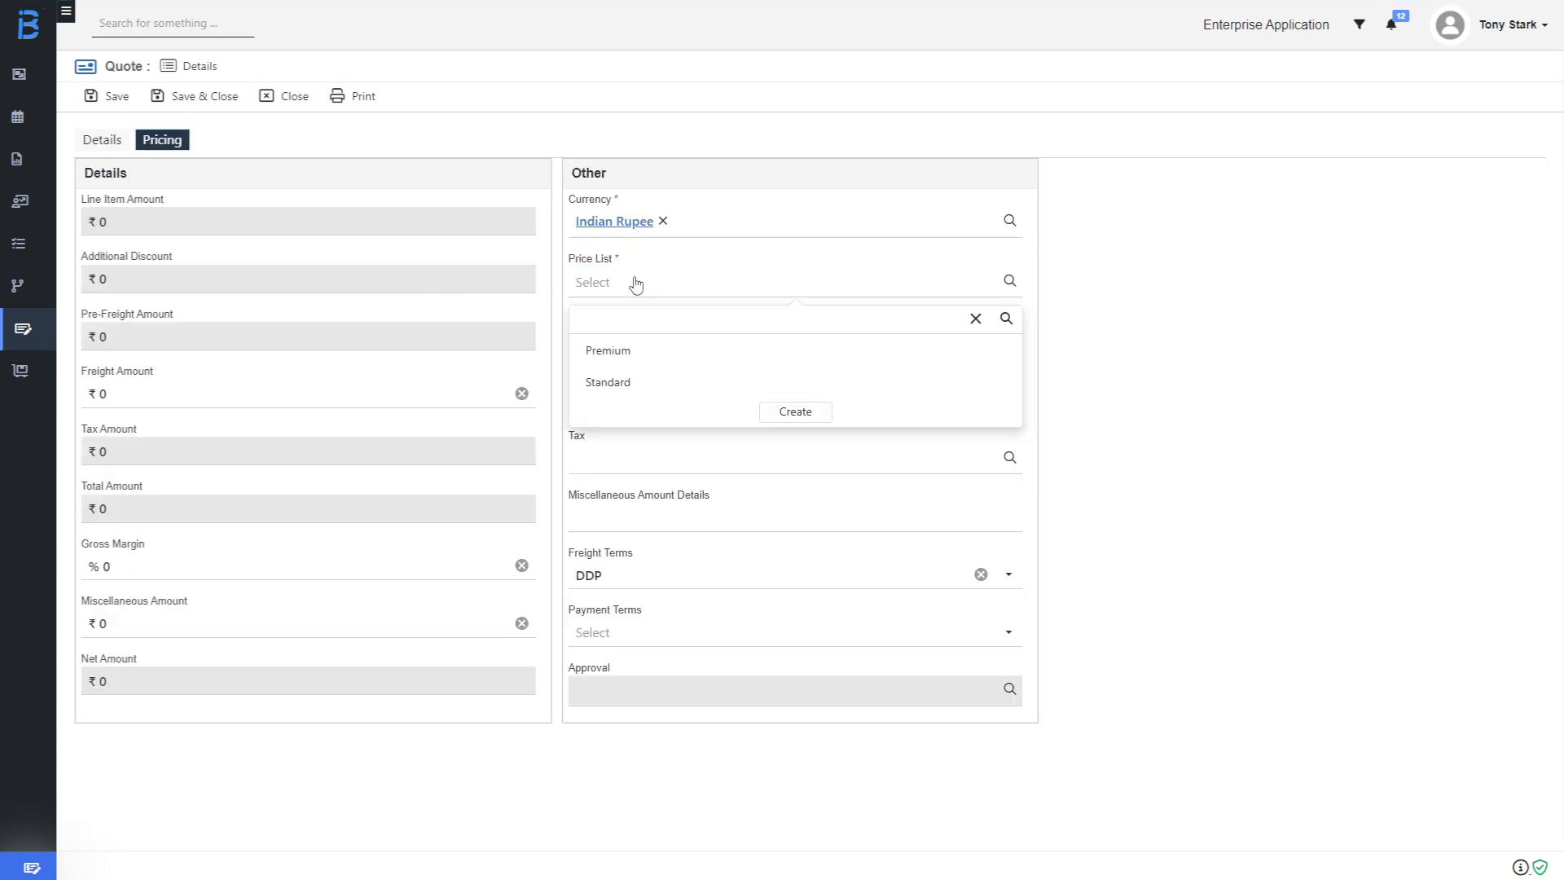
pyautogui.click(635, 353)
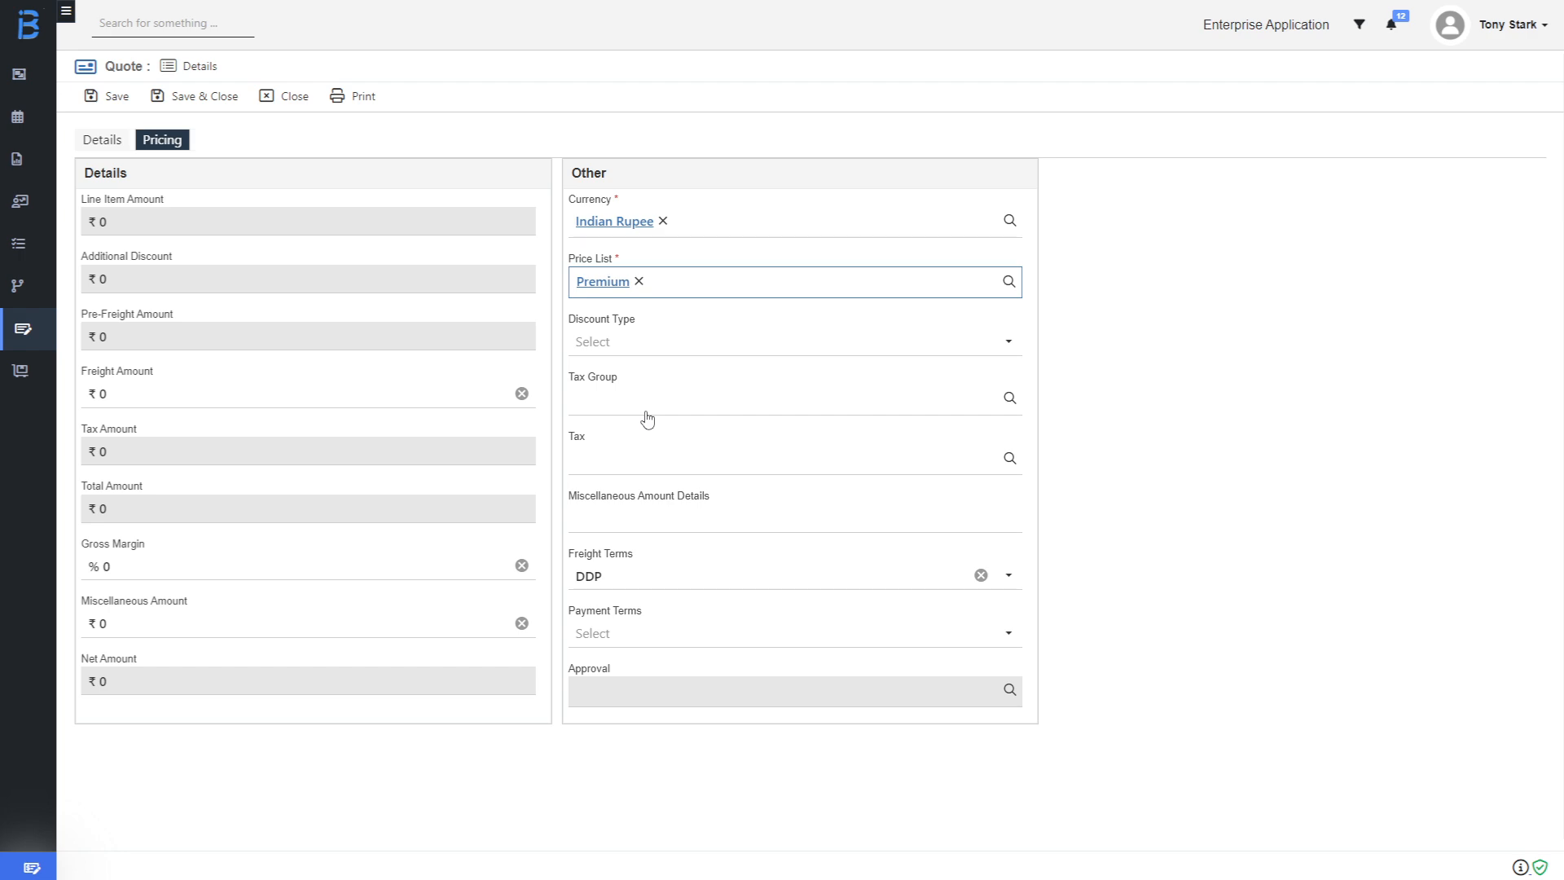
pyautogui.click(624, 637)
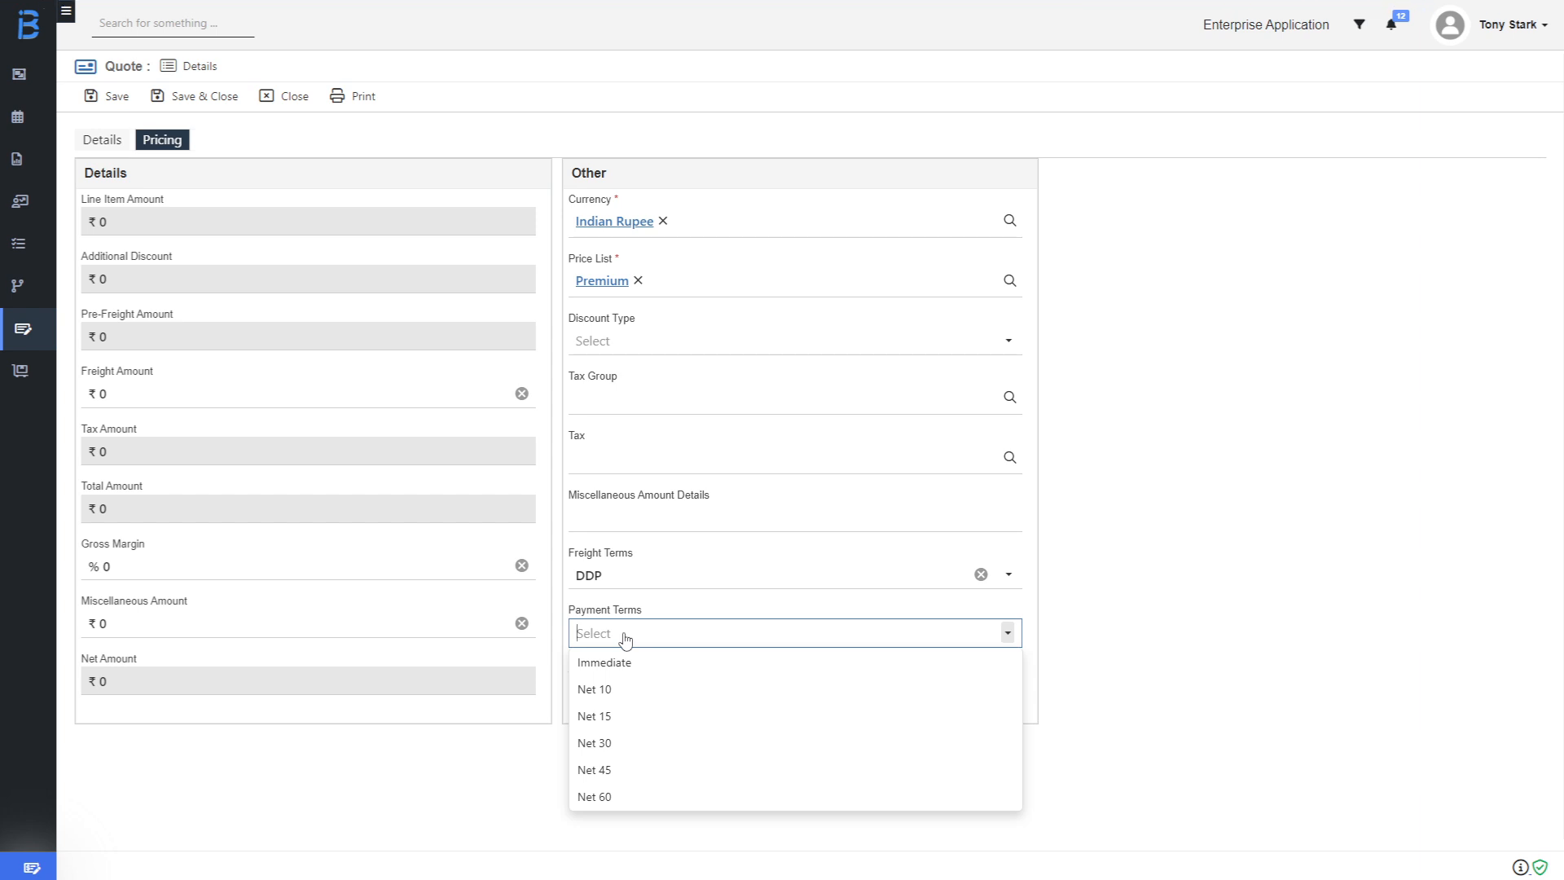
pyautogui.click(618, 725)
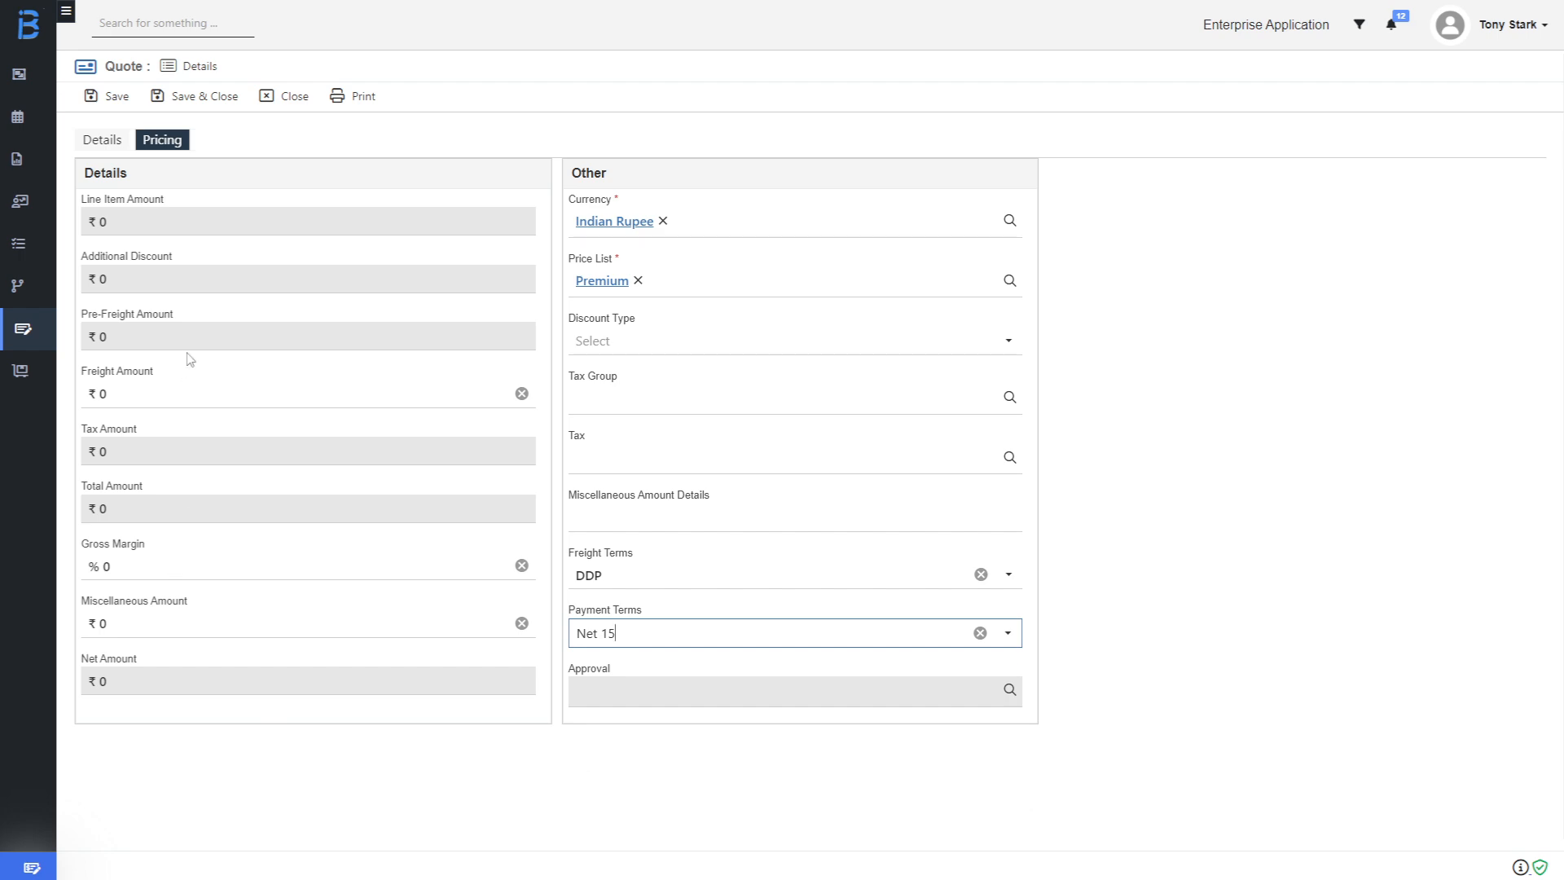
pyautogui.click(113, 143)
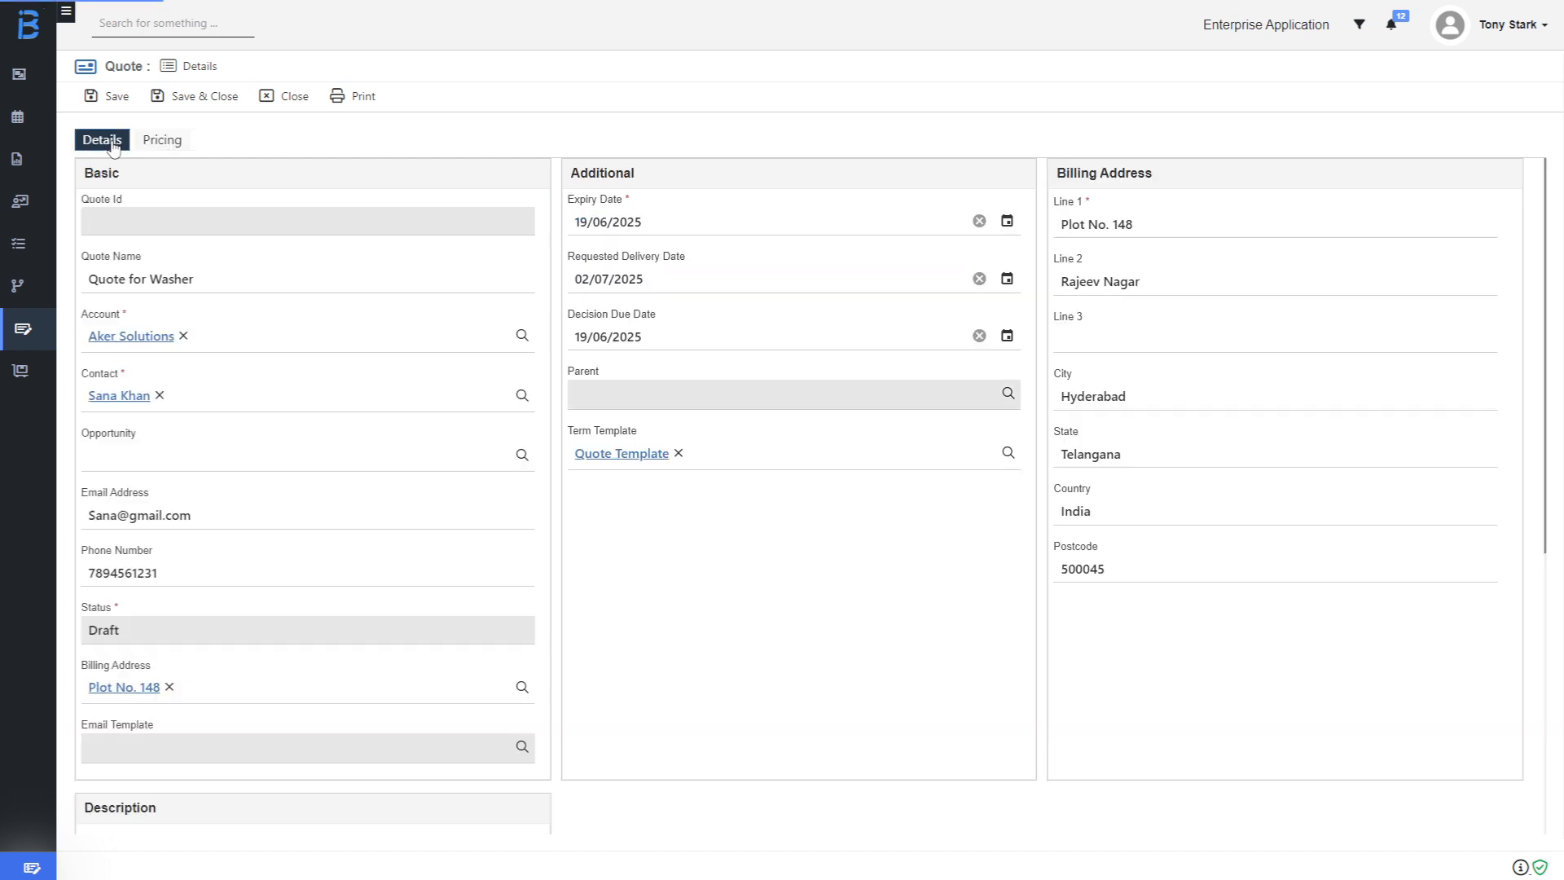
# Save the quote as QUO0009 and view its still-empty Items list.
pyautogui.click(113, 98)
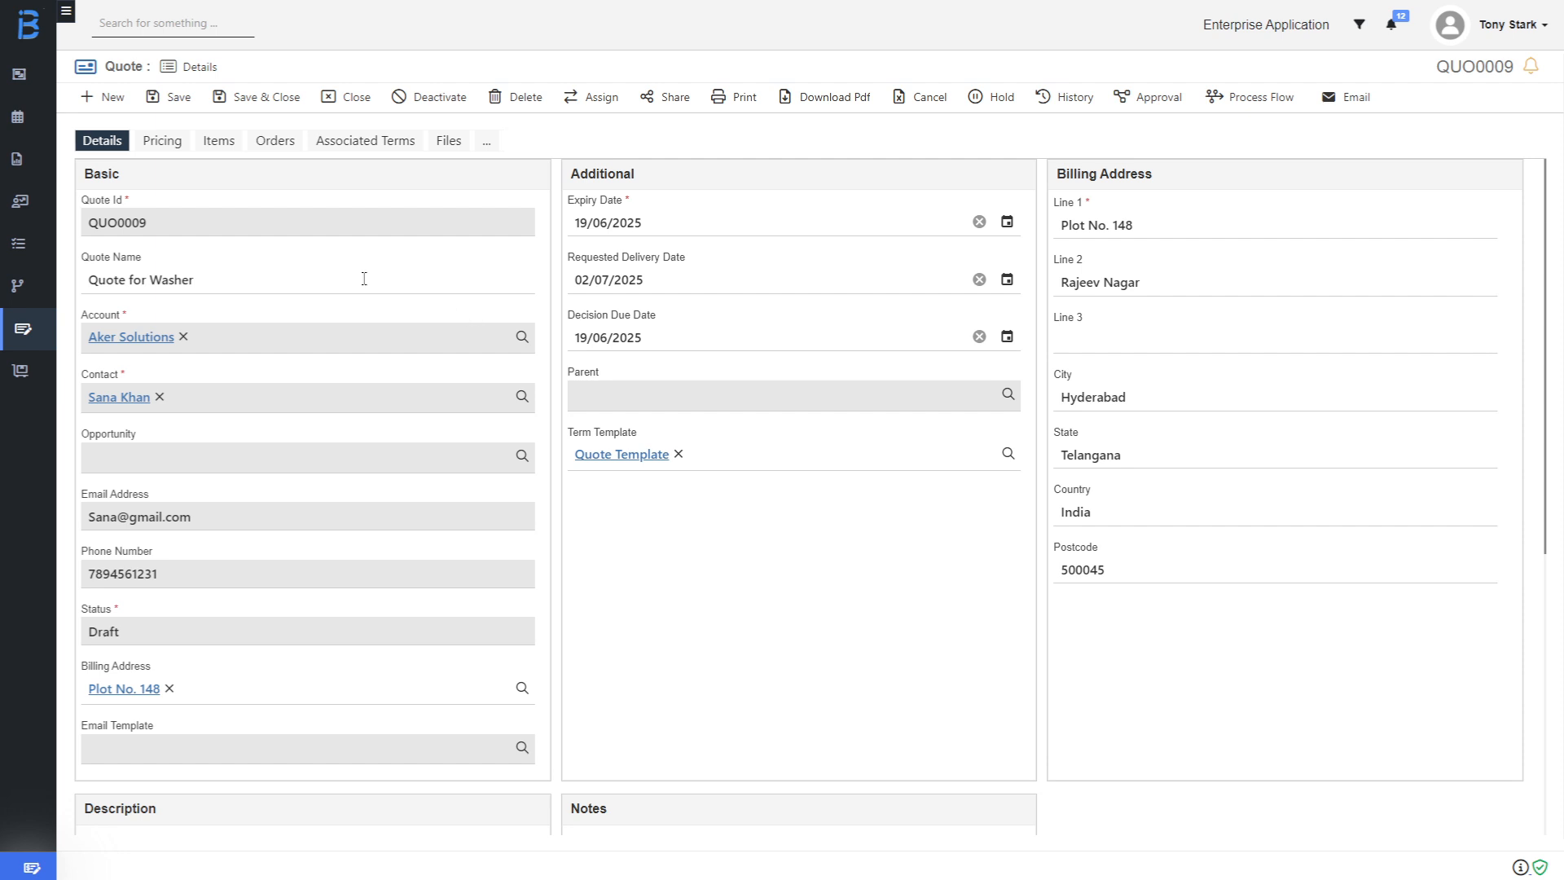
pyautogui.click(219, 142)
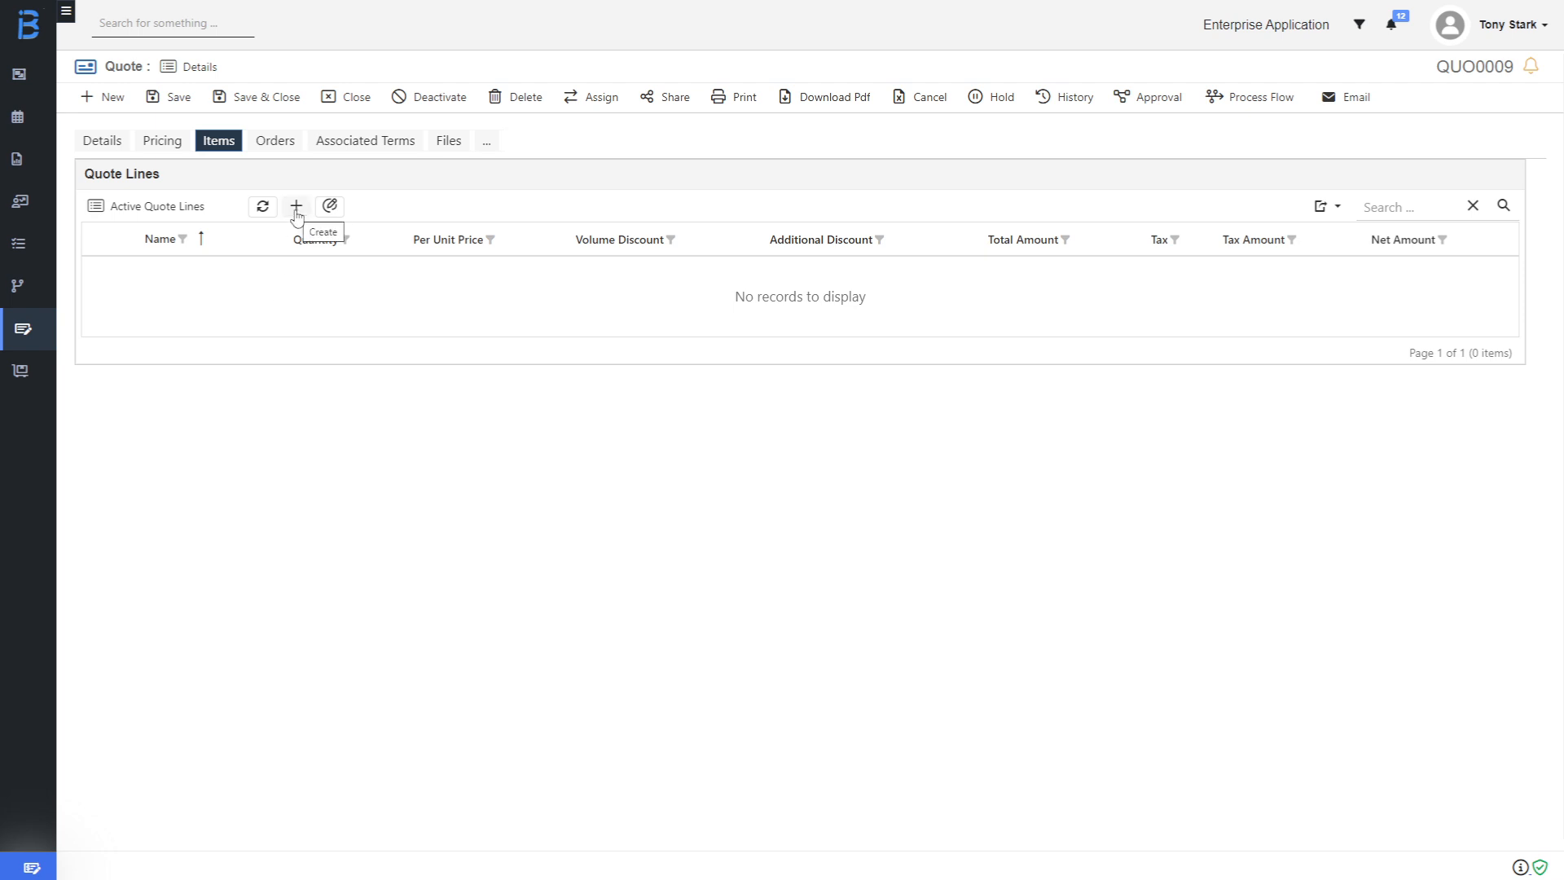
# Start a full-form quote line with category Washers and product Finger Spring Washer.
pyautogui.click(296, 206)
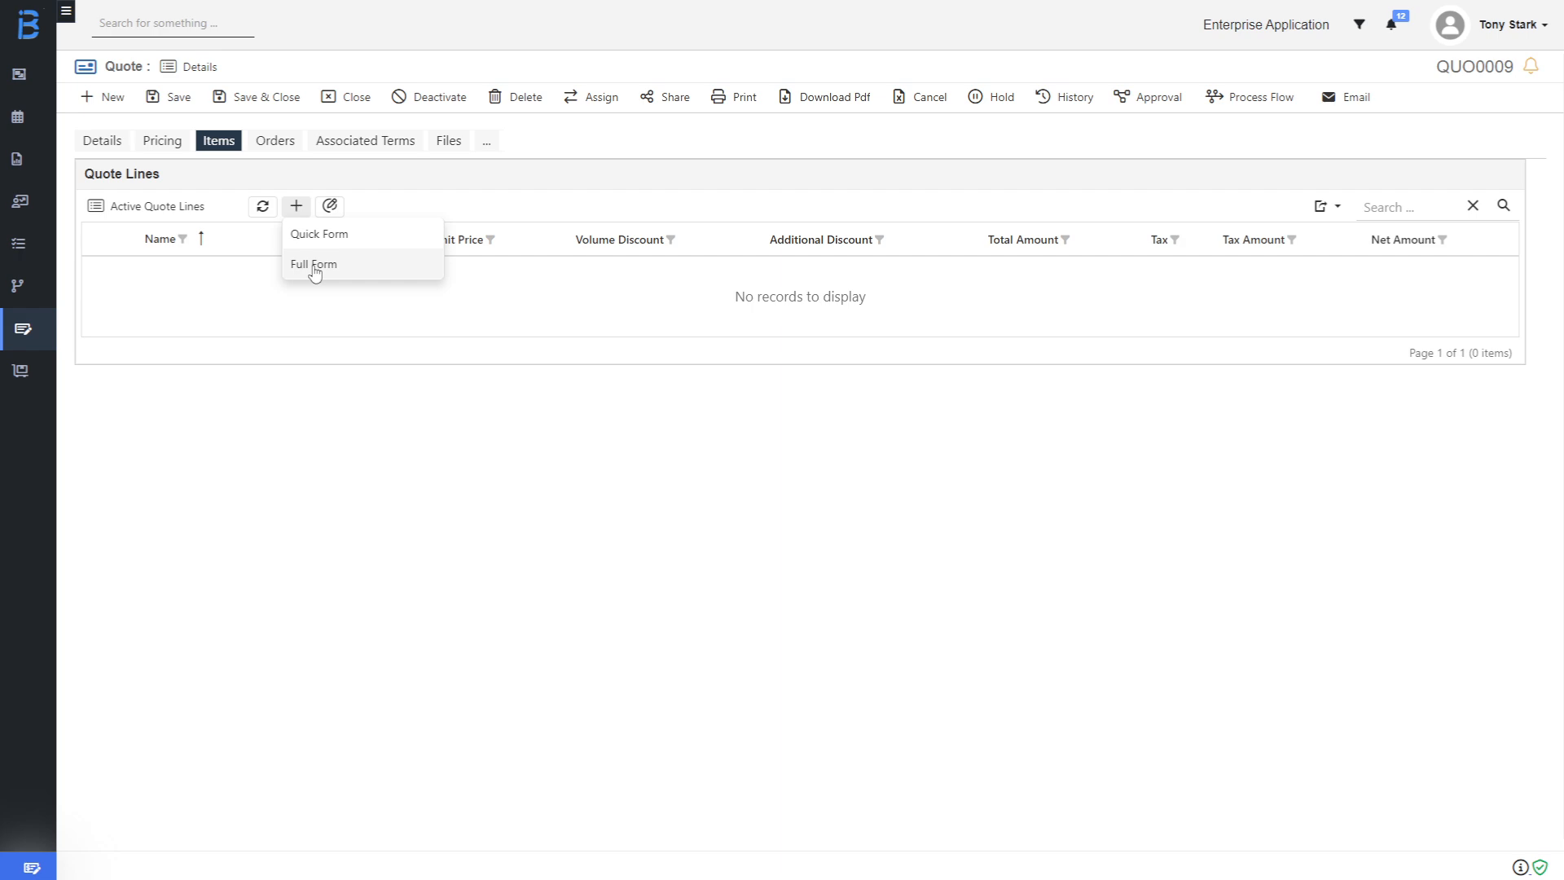
pyautogui.click(316, 263)
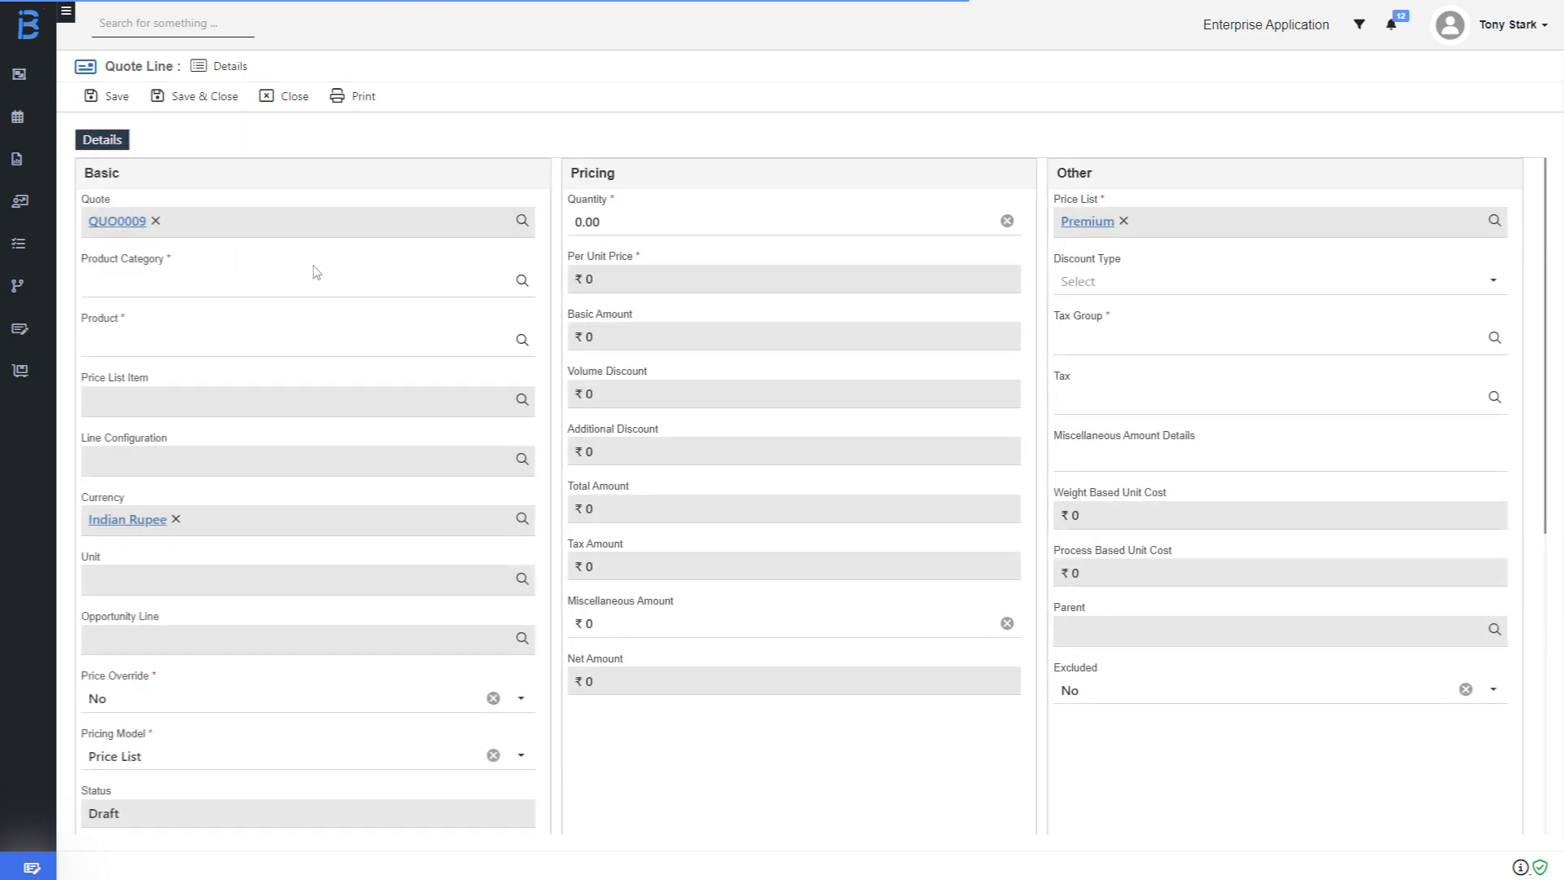
pyautogui.click(235, 293)
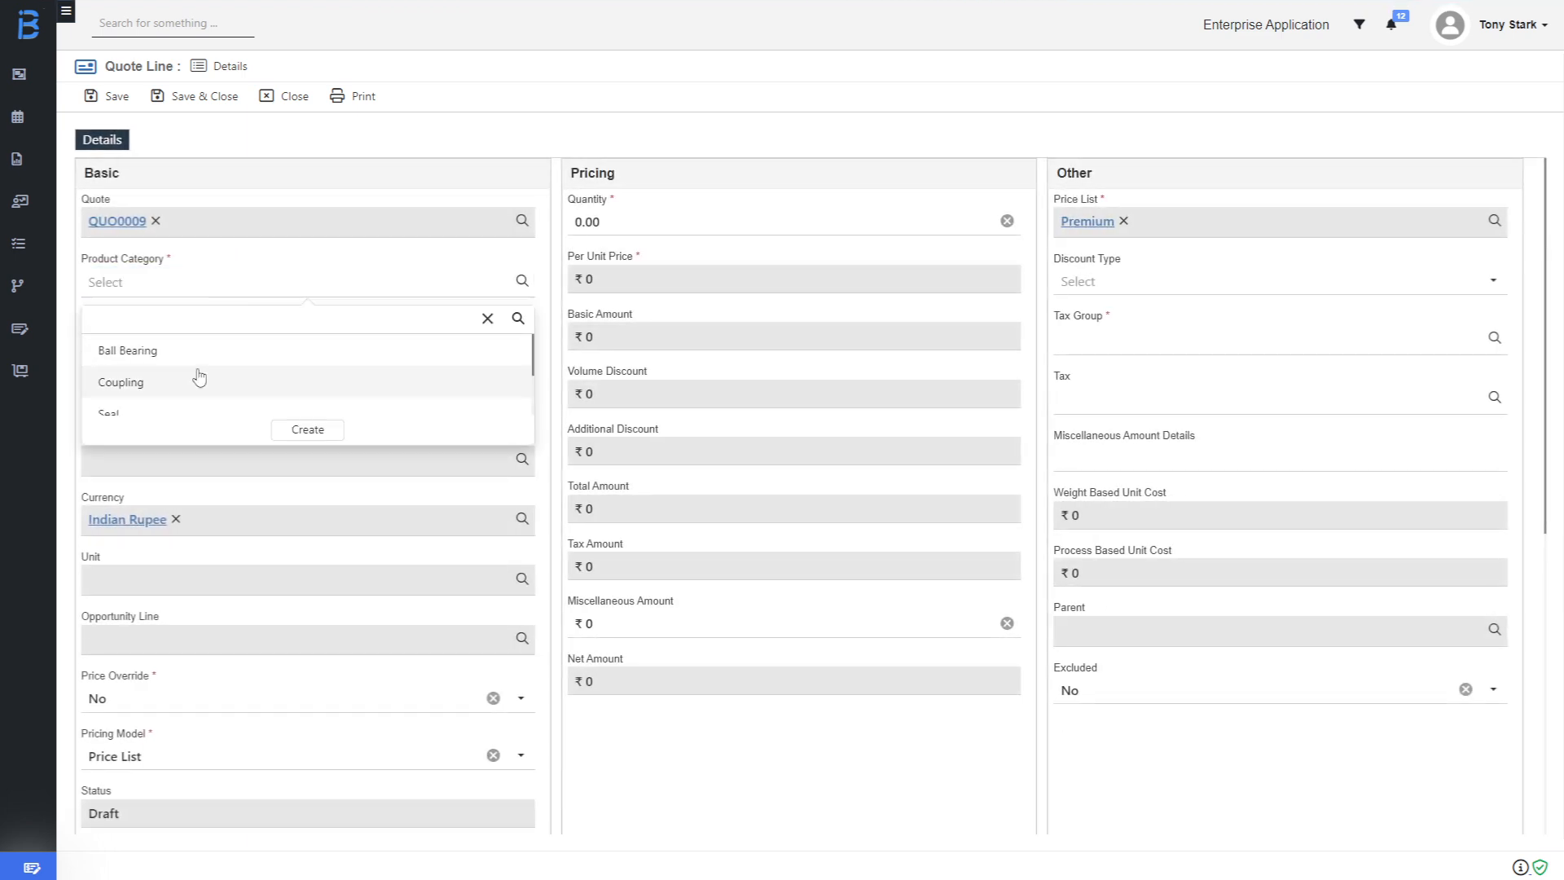
pyautogui.click(163, 313)
pyautogui.write('was')
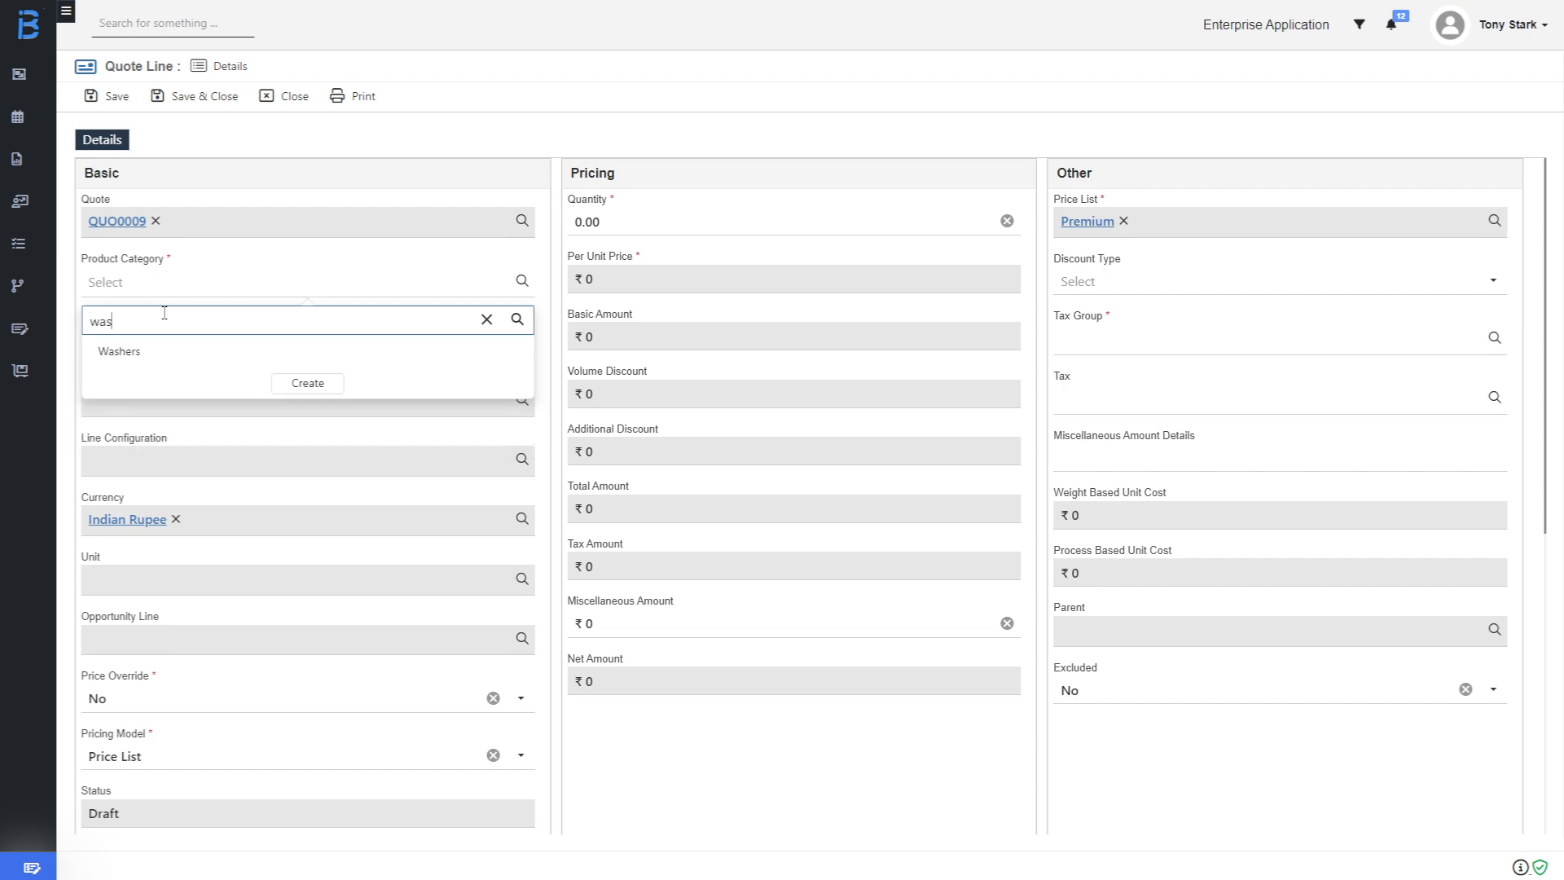
pyautogui.write('h')
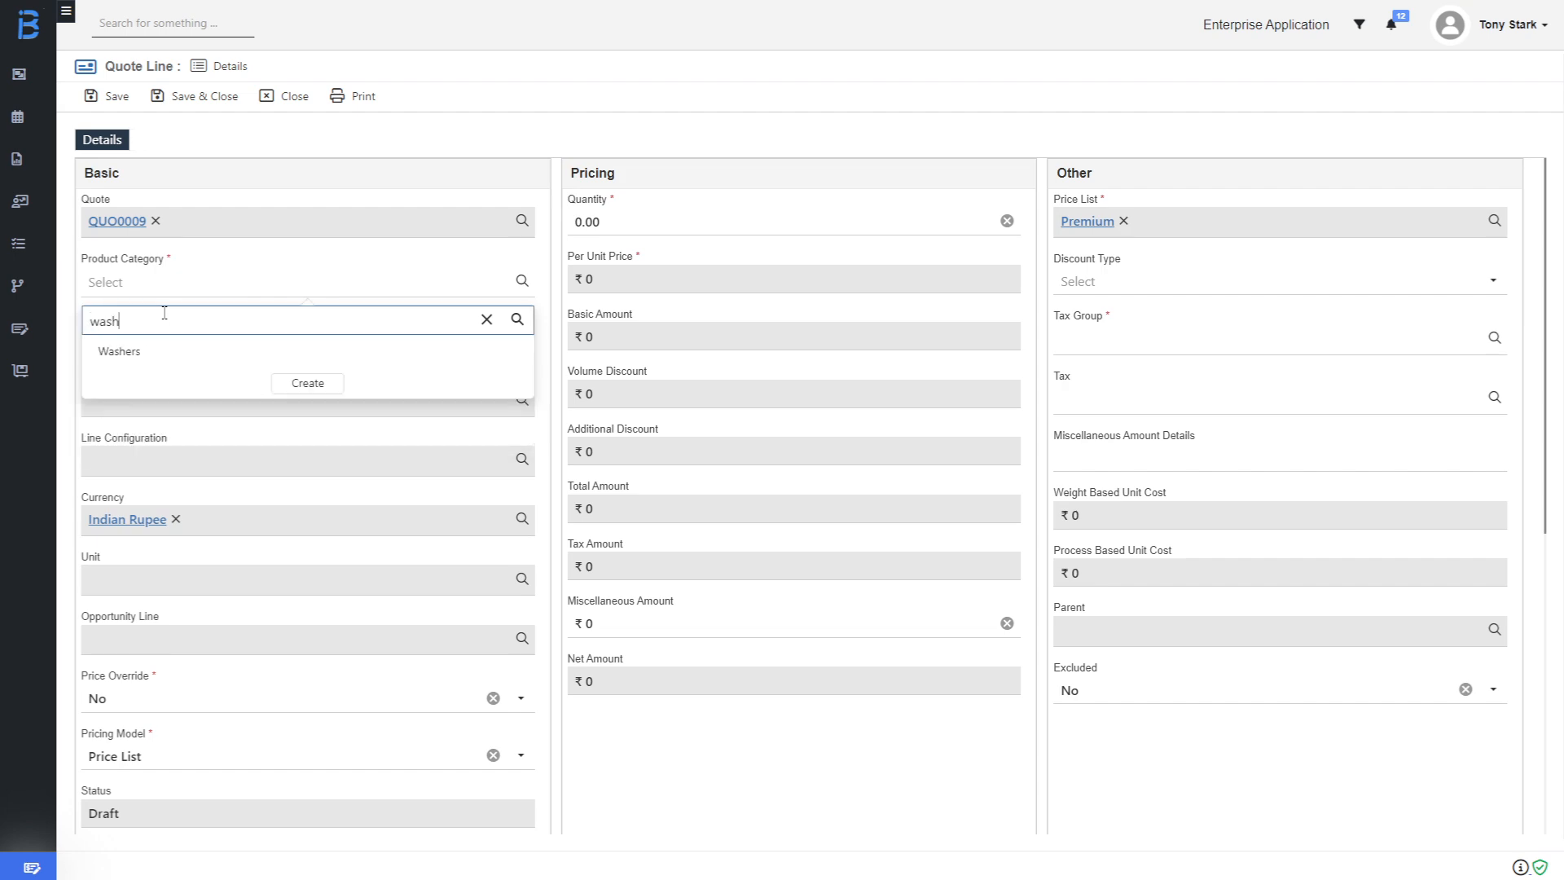
pyautogui.click(131, 356)
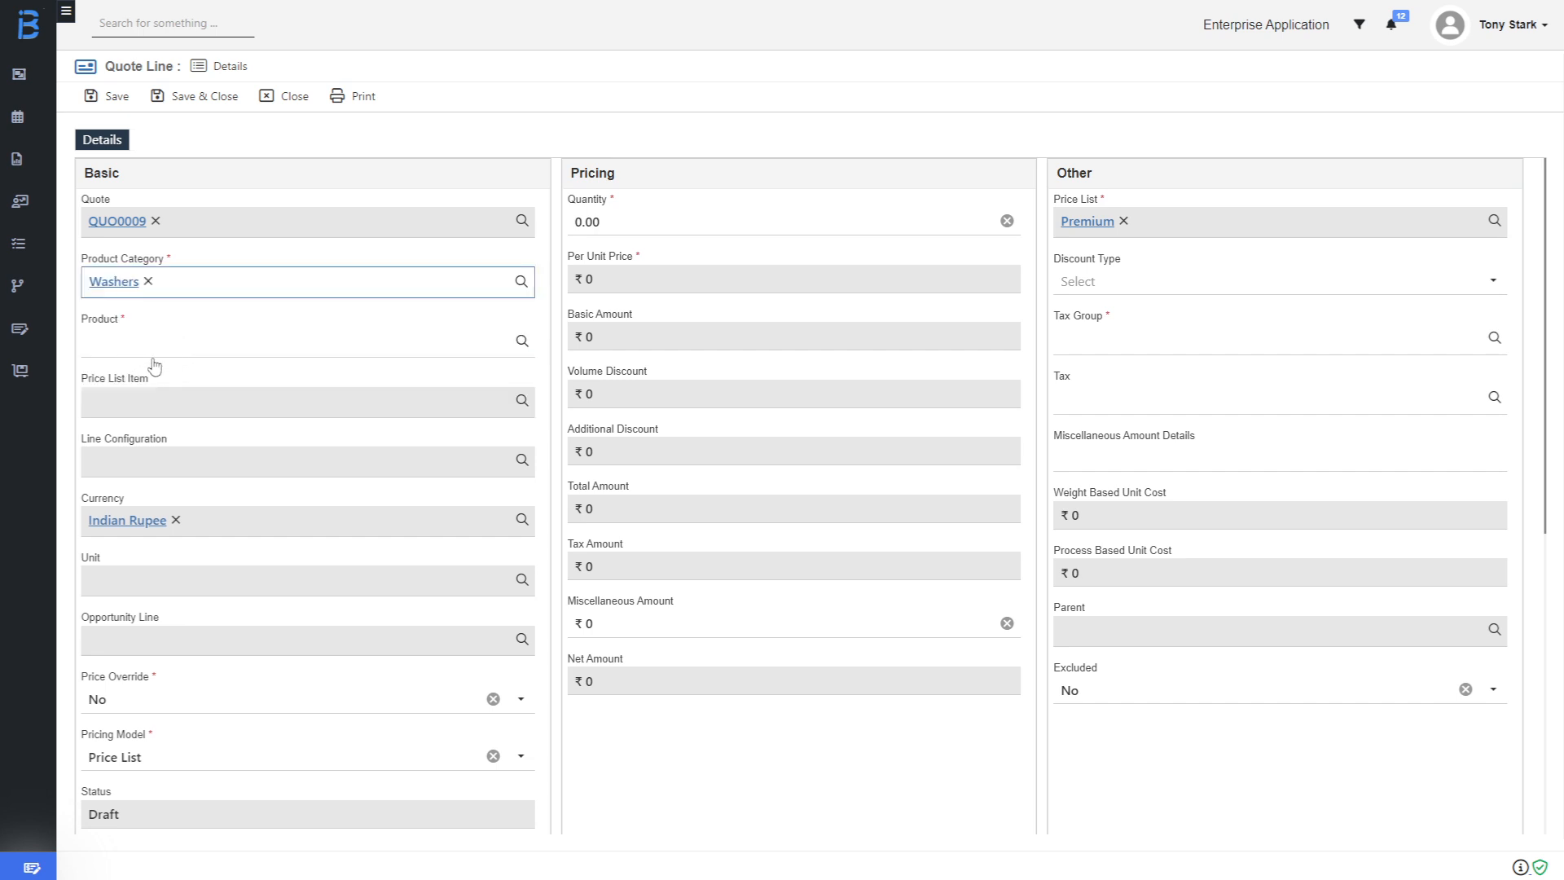
pyautogui.click(152, 351)
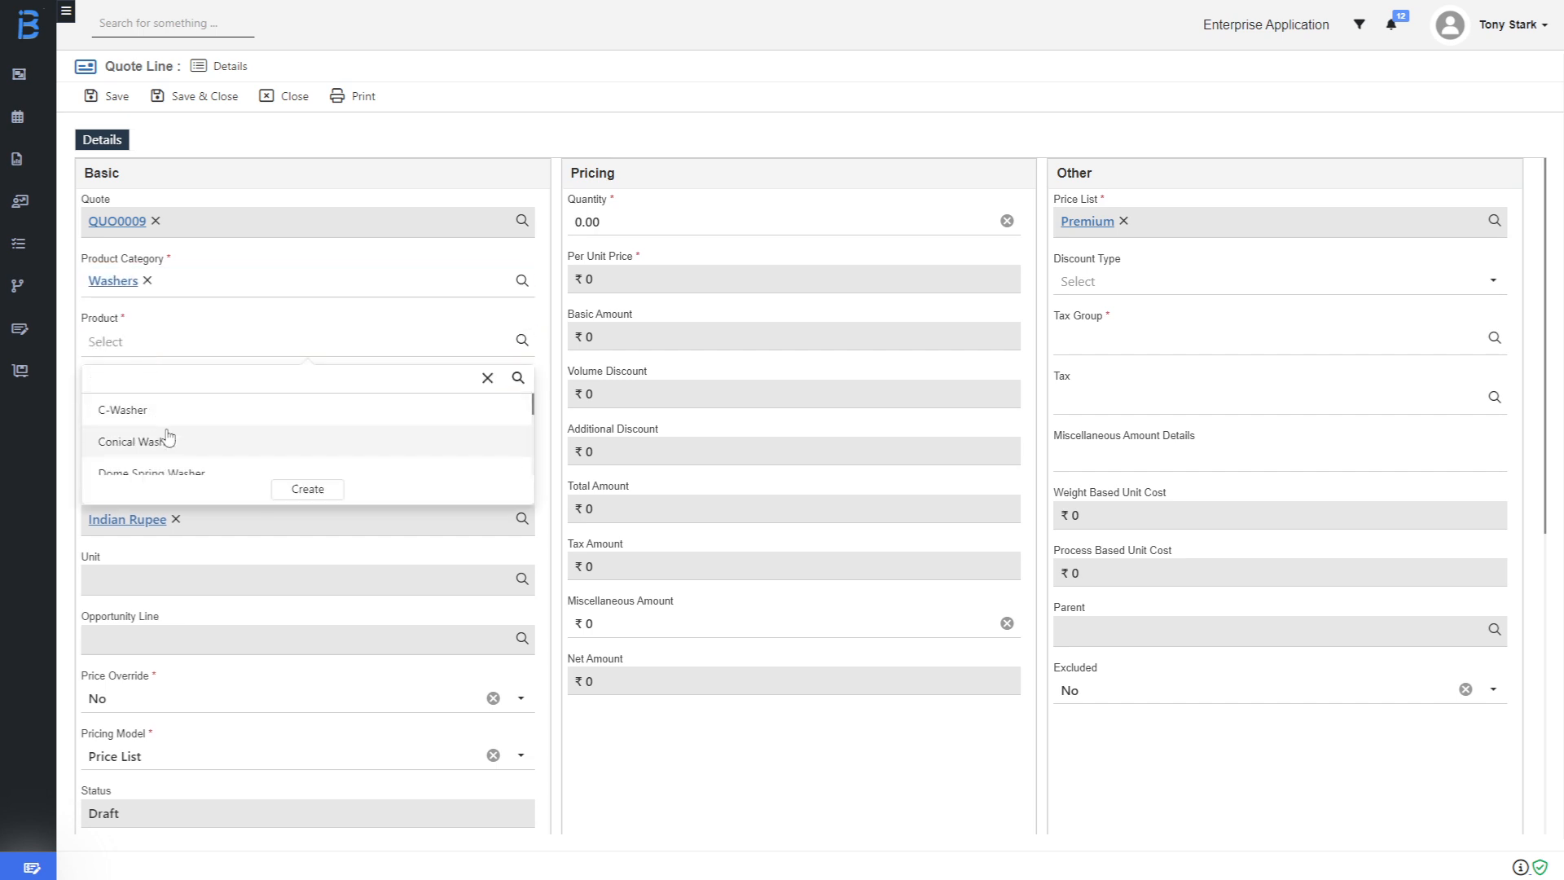
pyautogui.scroll(-3, 167, 438)
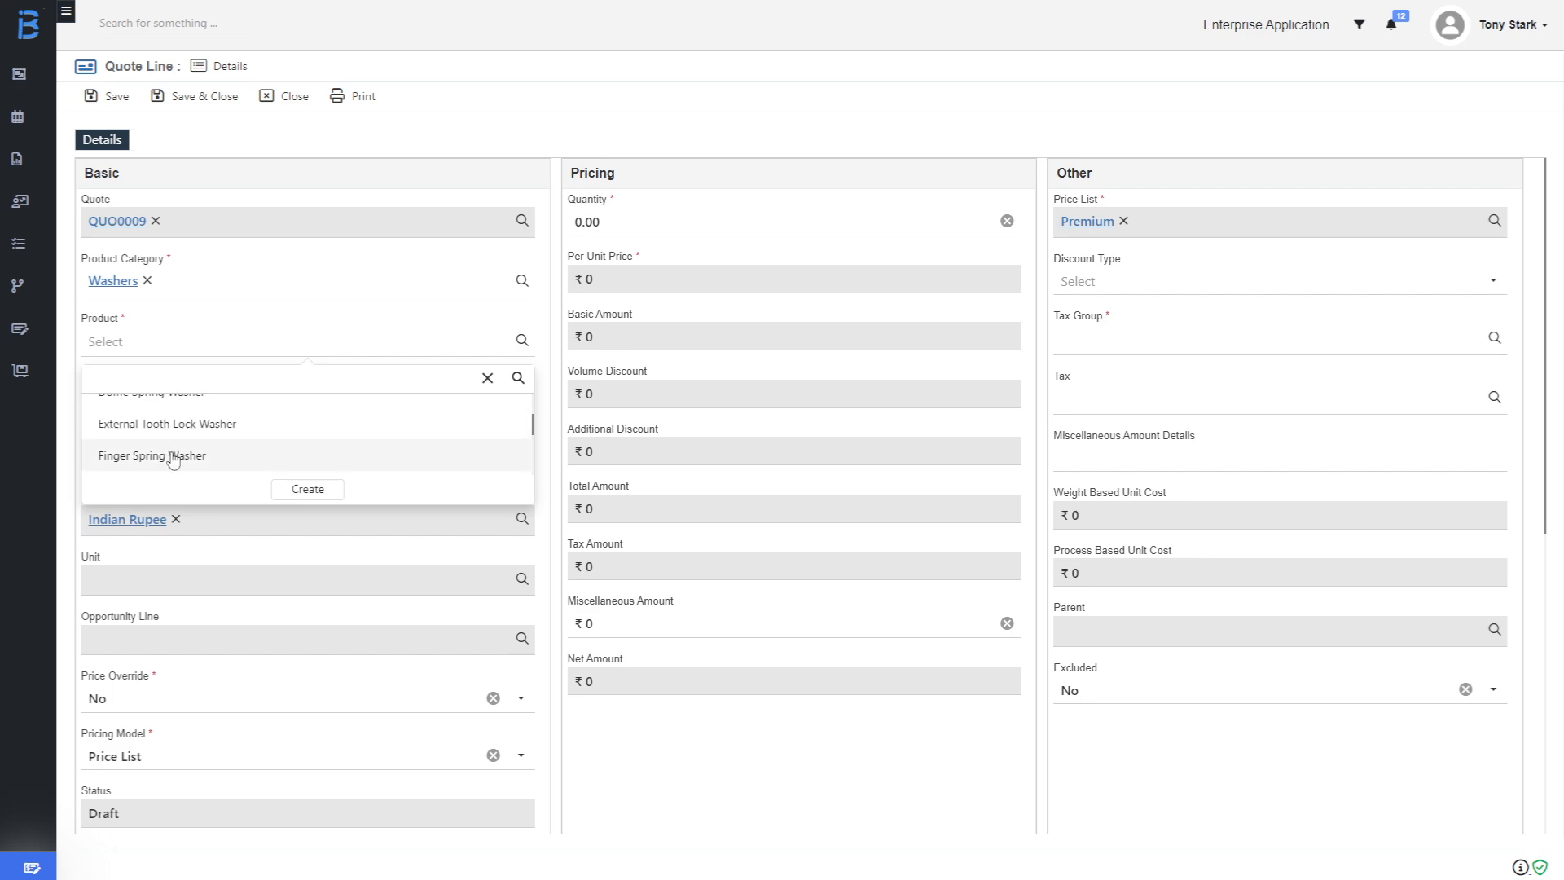
pyautogui.click(172, 457)
pyautogui.scroll(-1, 195, 741)
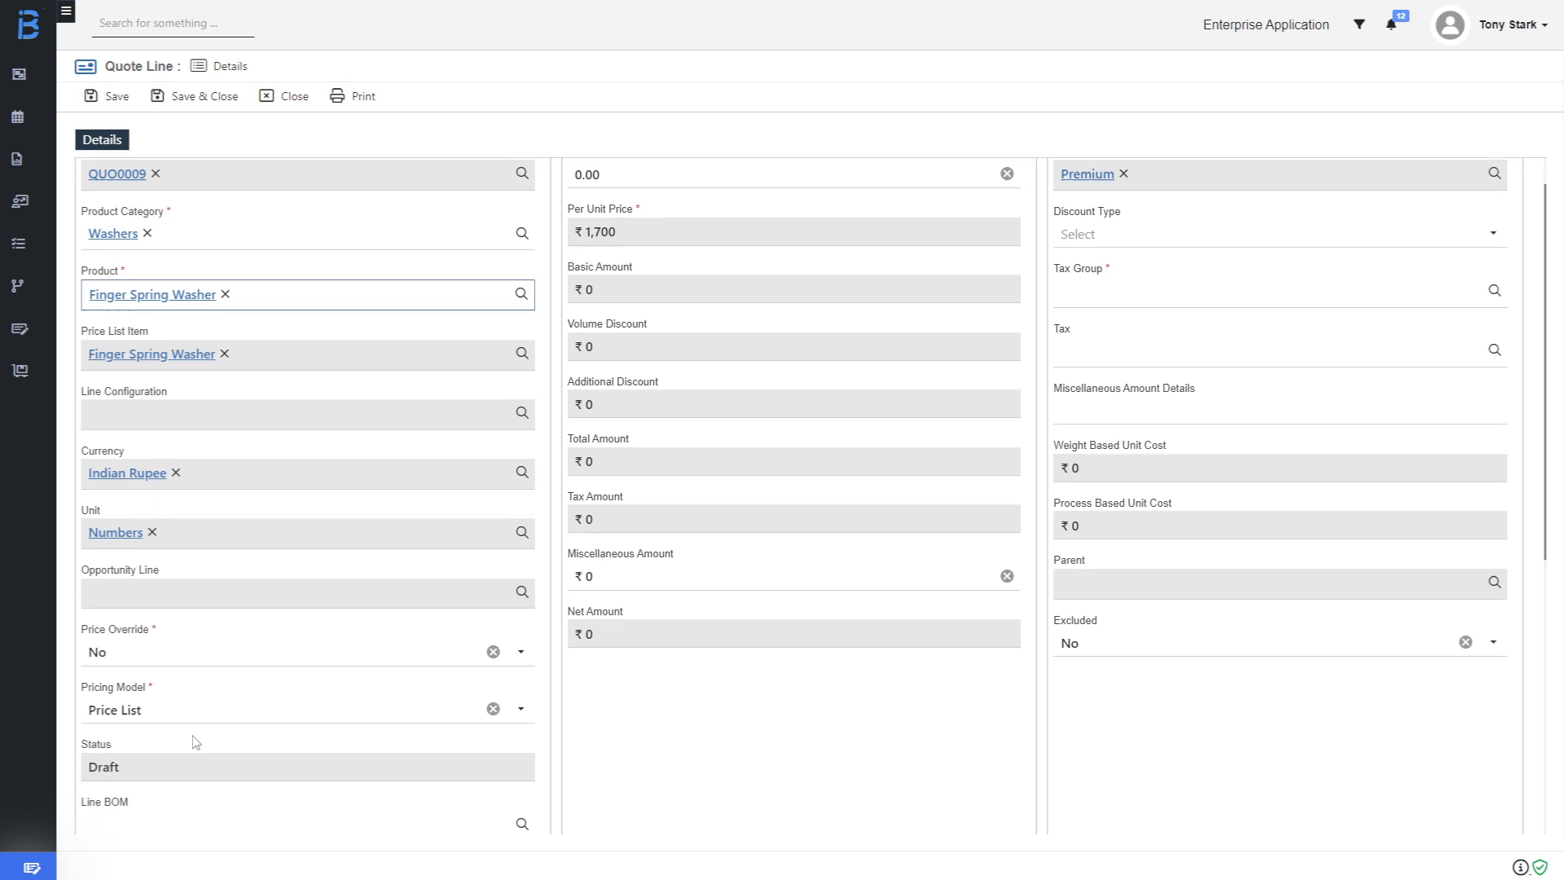
pyautogui.scroll(-2, 196, 741)
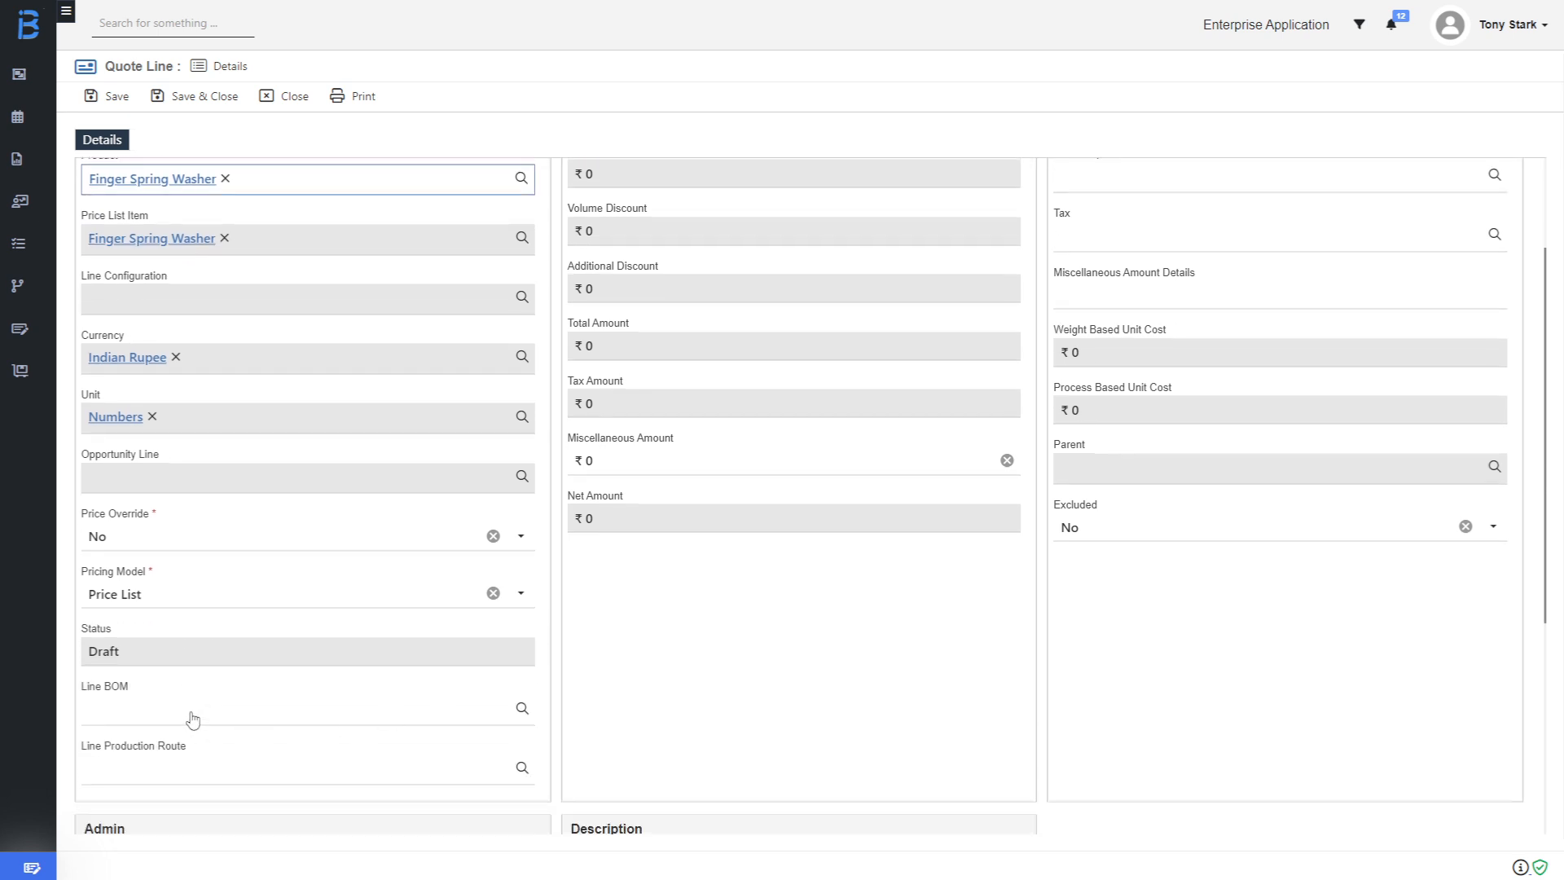
pyautogui.scroll(3, 915, 632)
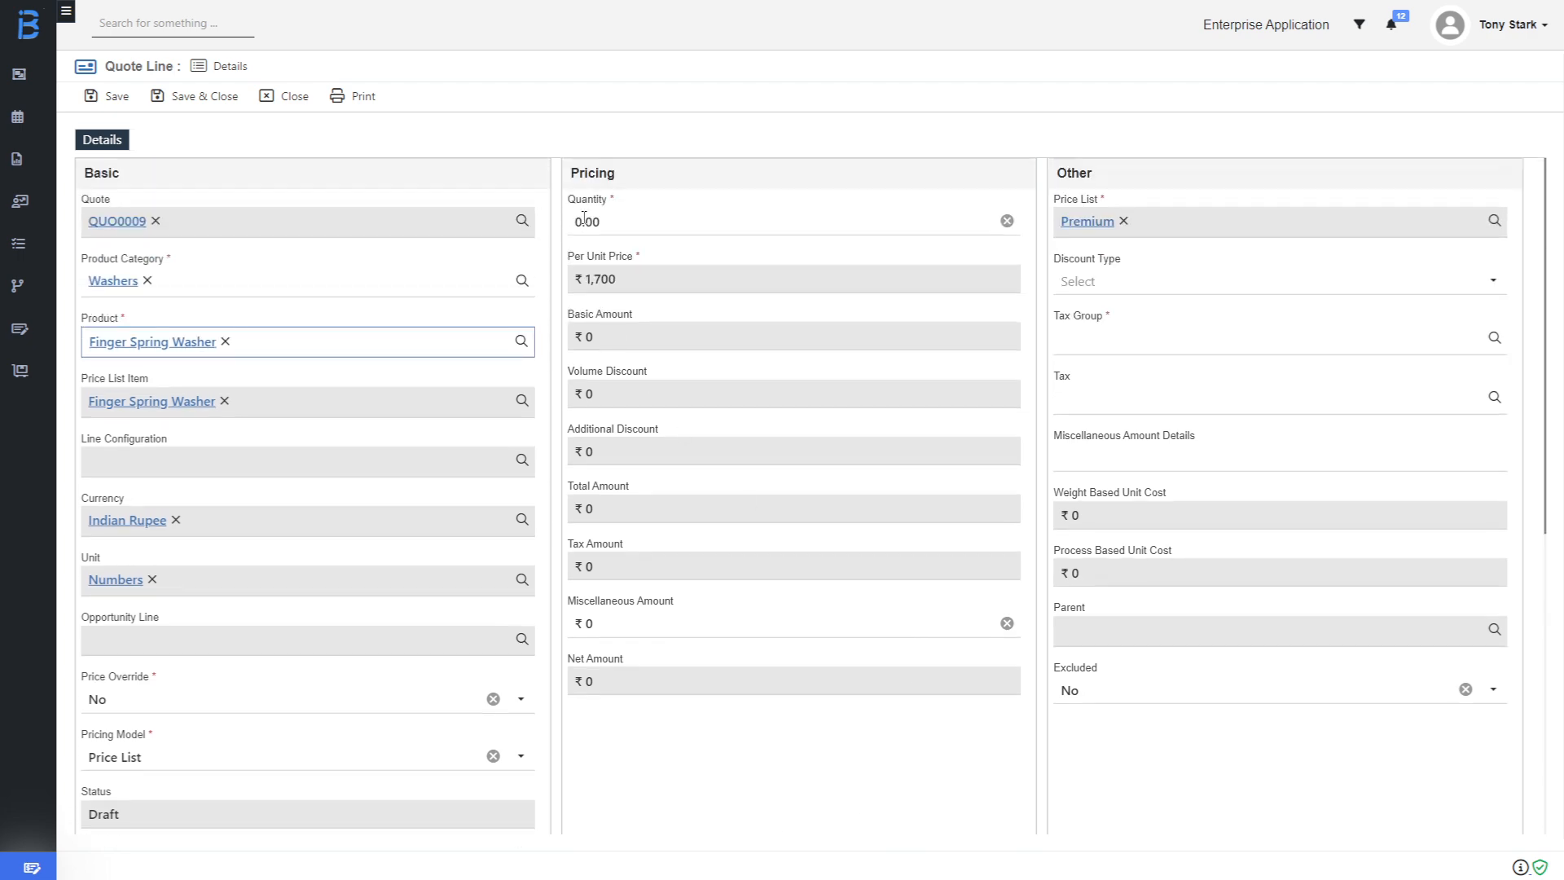
# Set the line's quantity to 10 and its tax group to GST.
pyautogui.click(584, 220)
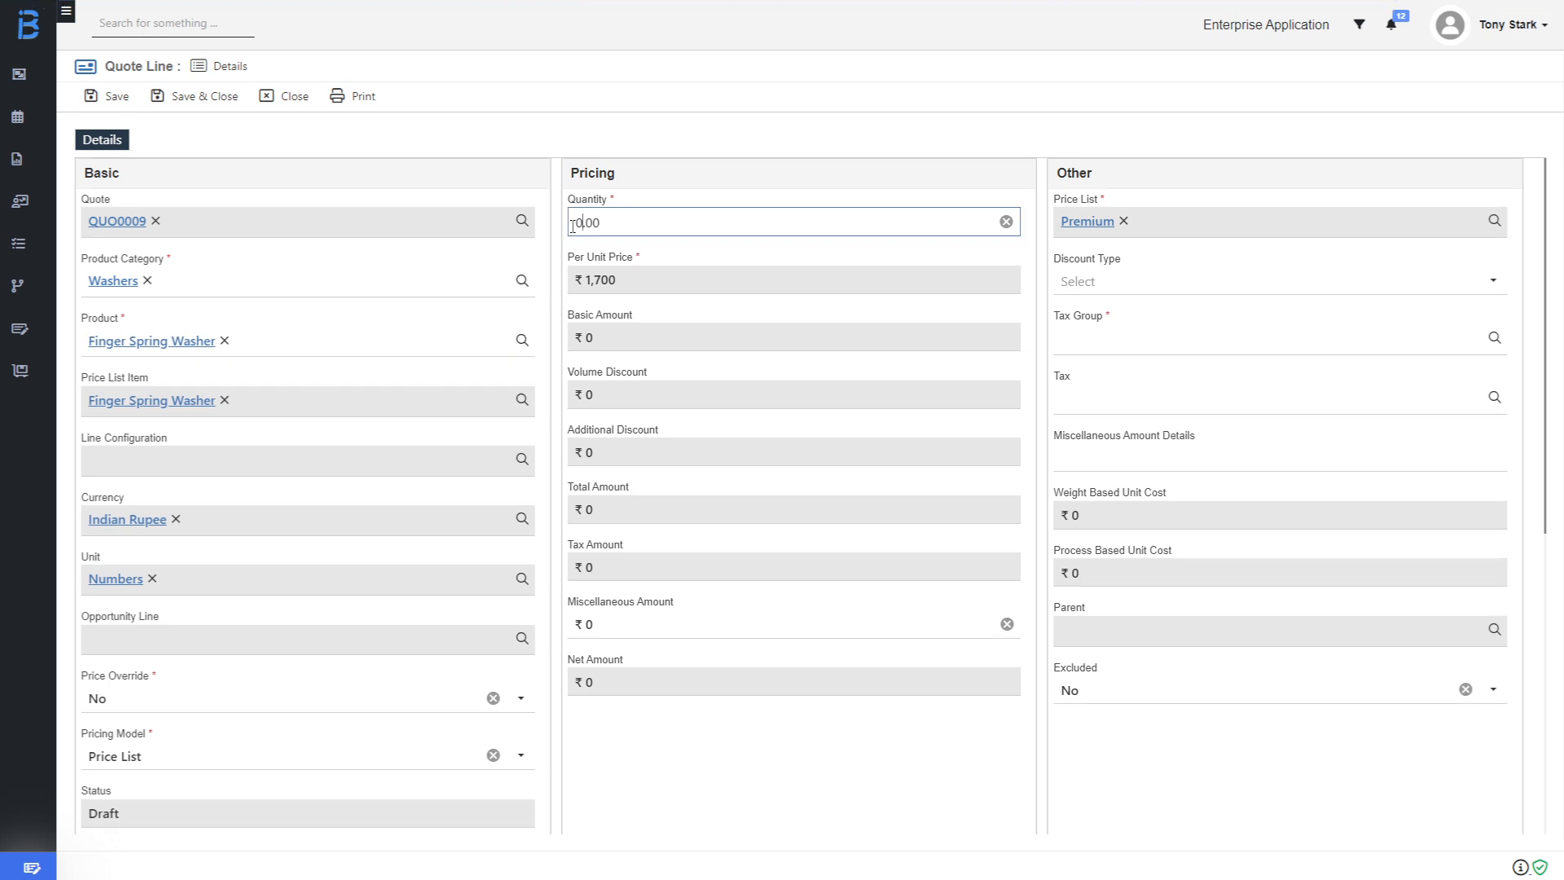
pyautogui.write('0')
pyautogui.click(1135, 339)
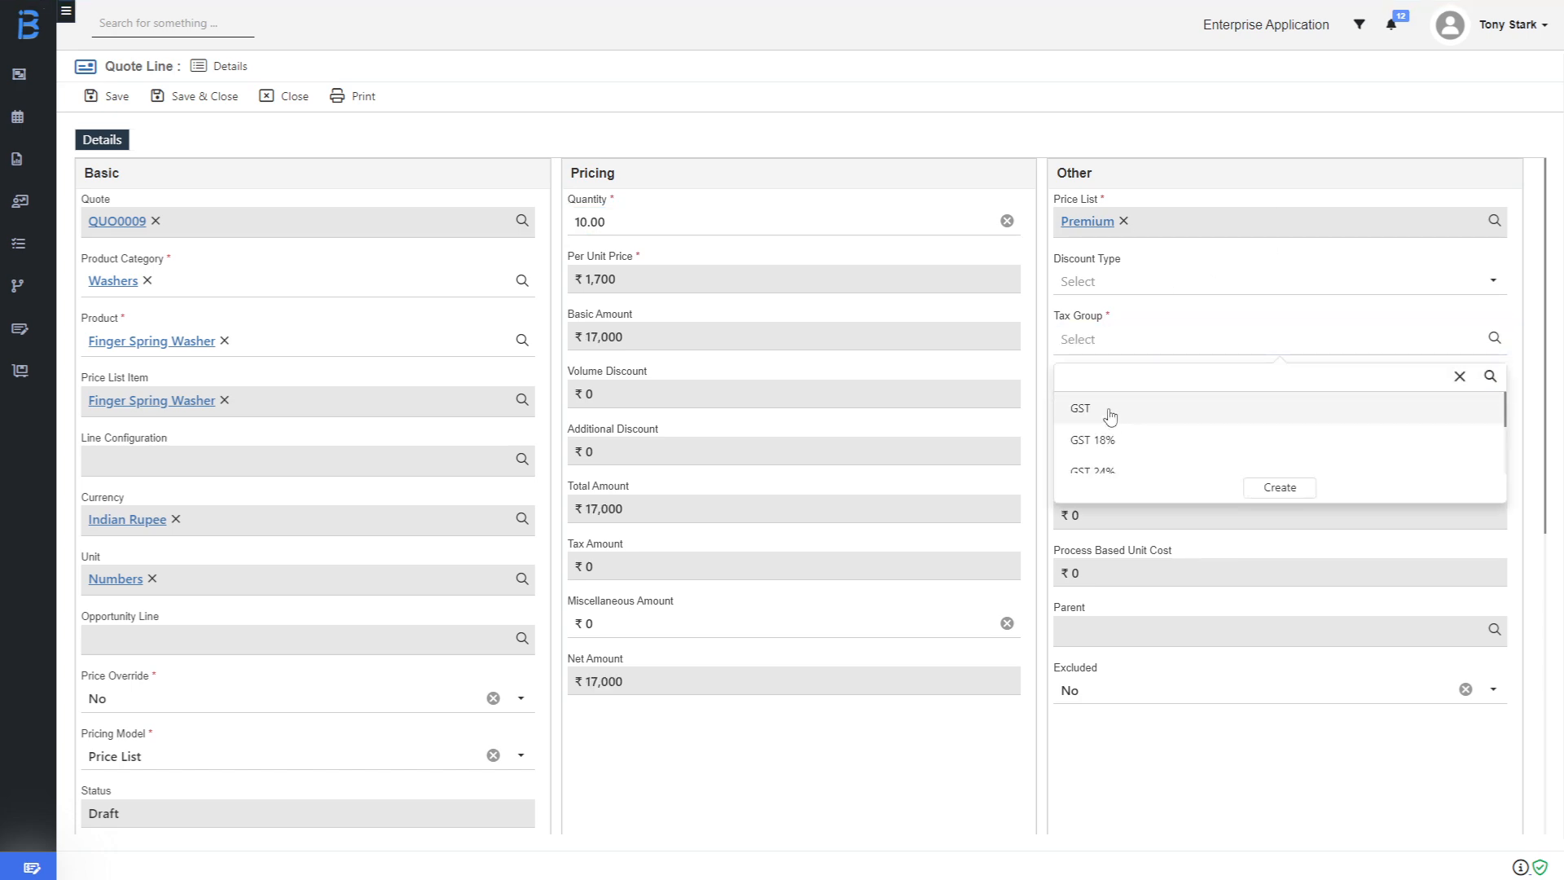
pyautogui.click(1109, 409)
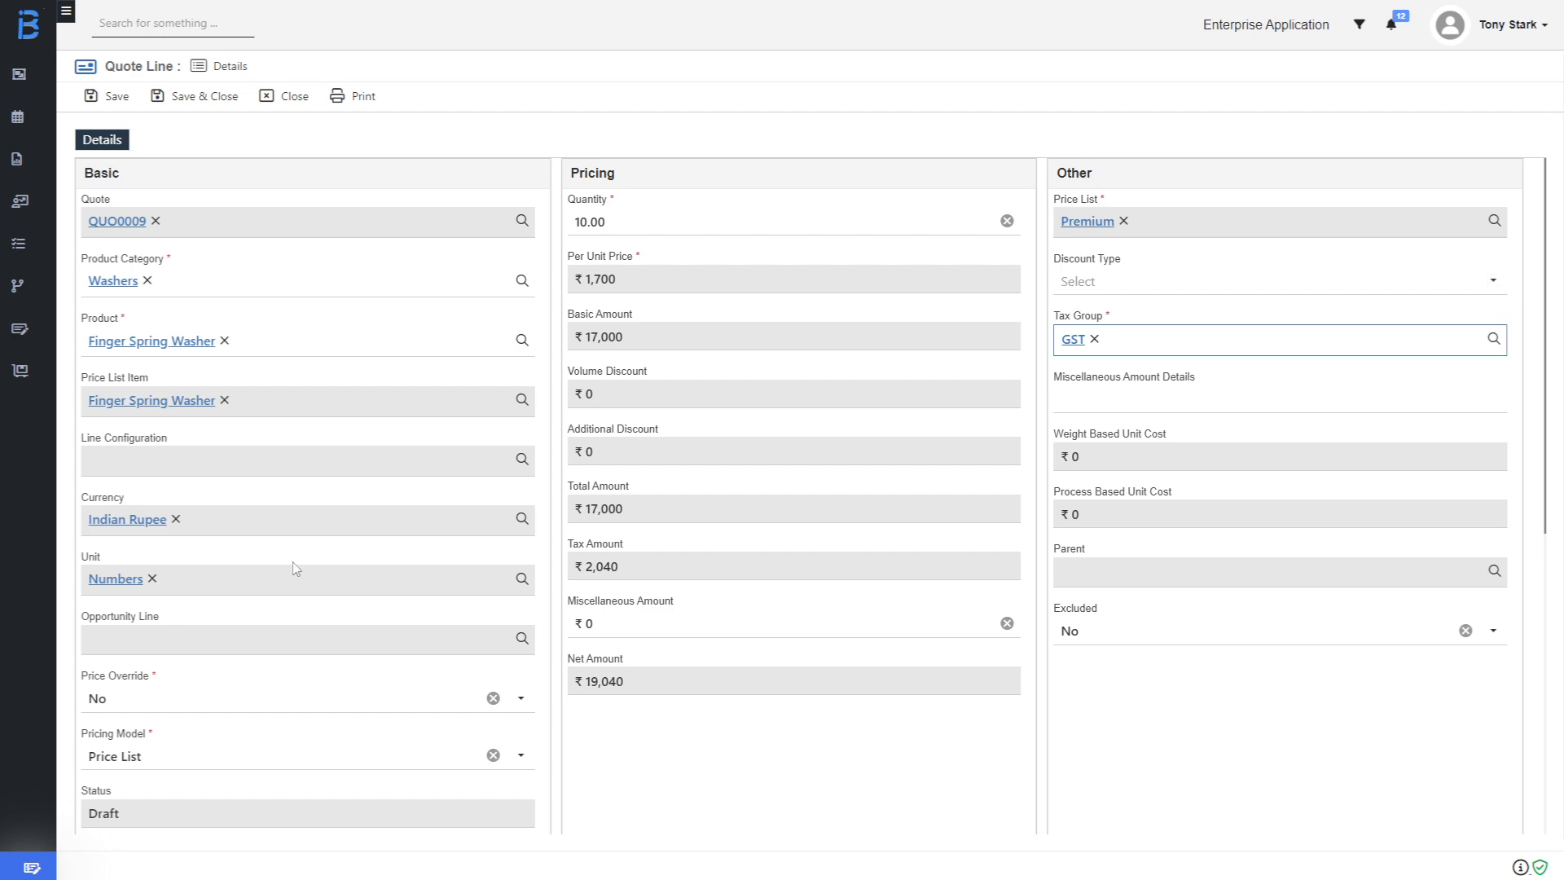
# Save the Finger Spring Washer line and review QUO0009's four associated terms.
pyautogui.click(211, 109)
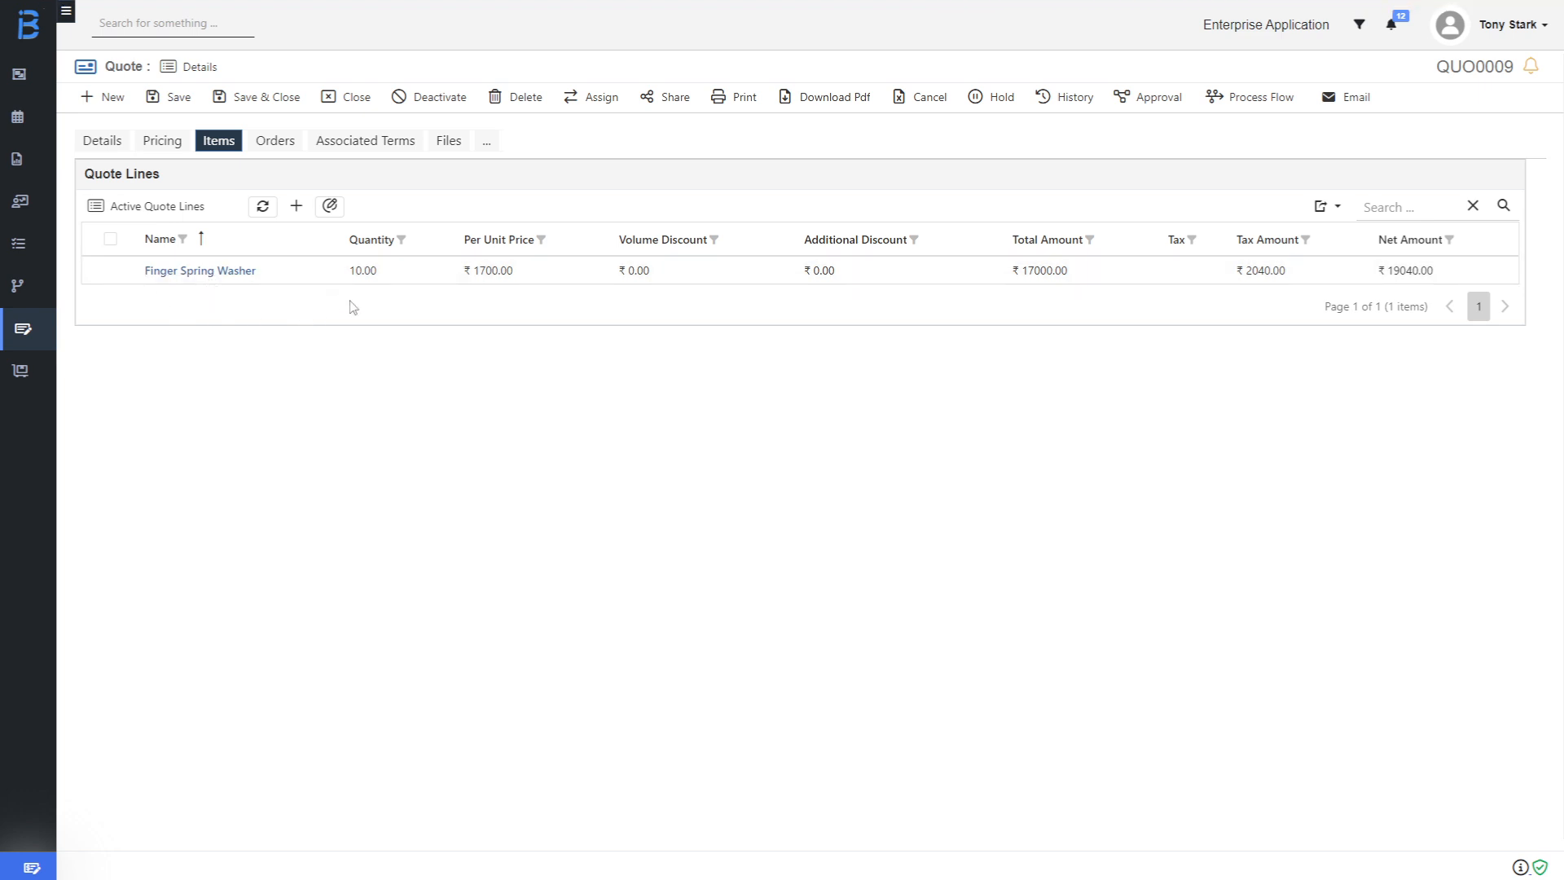
pyautogui.click(345, 147)
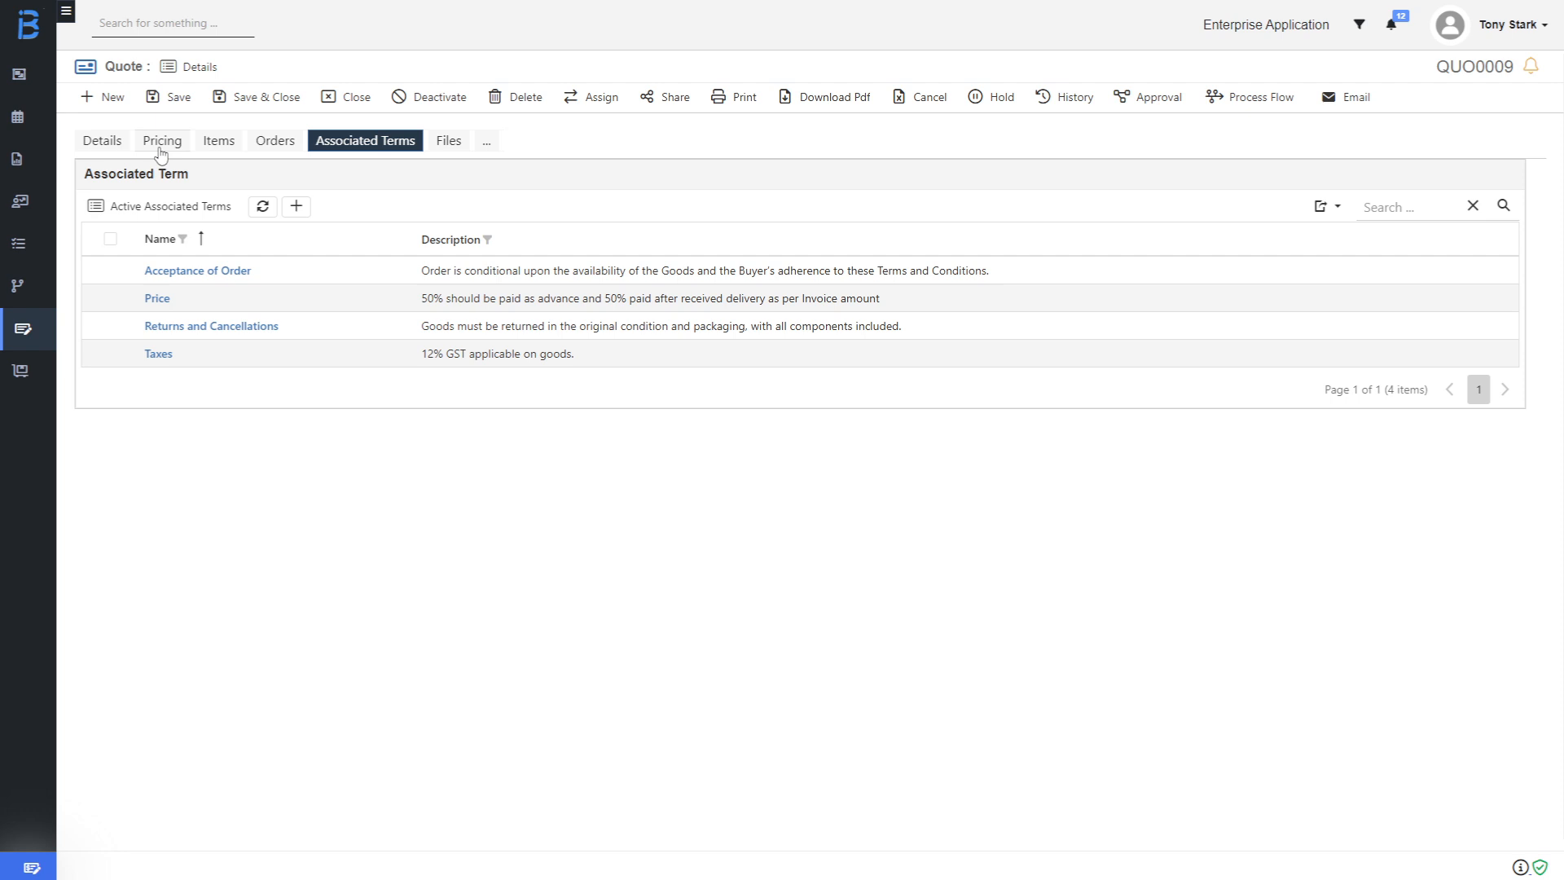
# Submit QUO0009 for approval from its Details page.
pyautogui.click(104, 152)
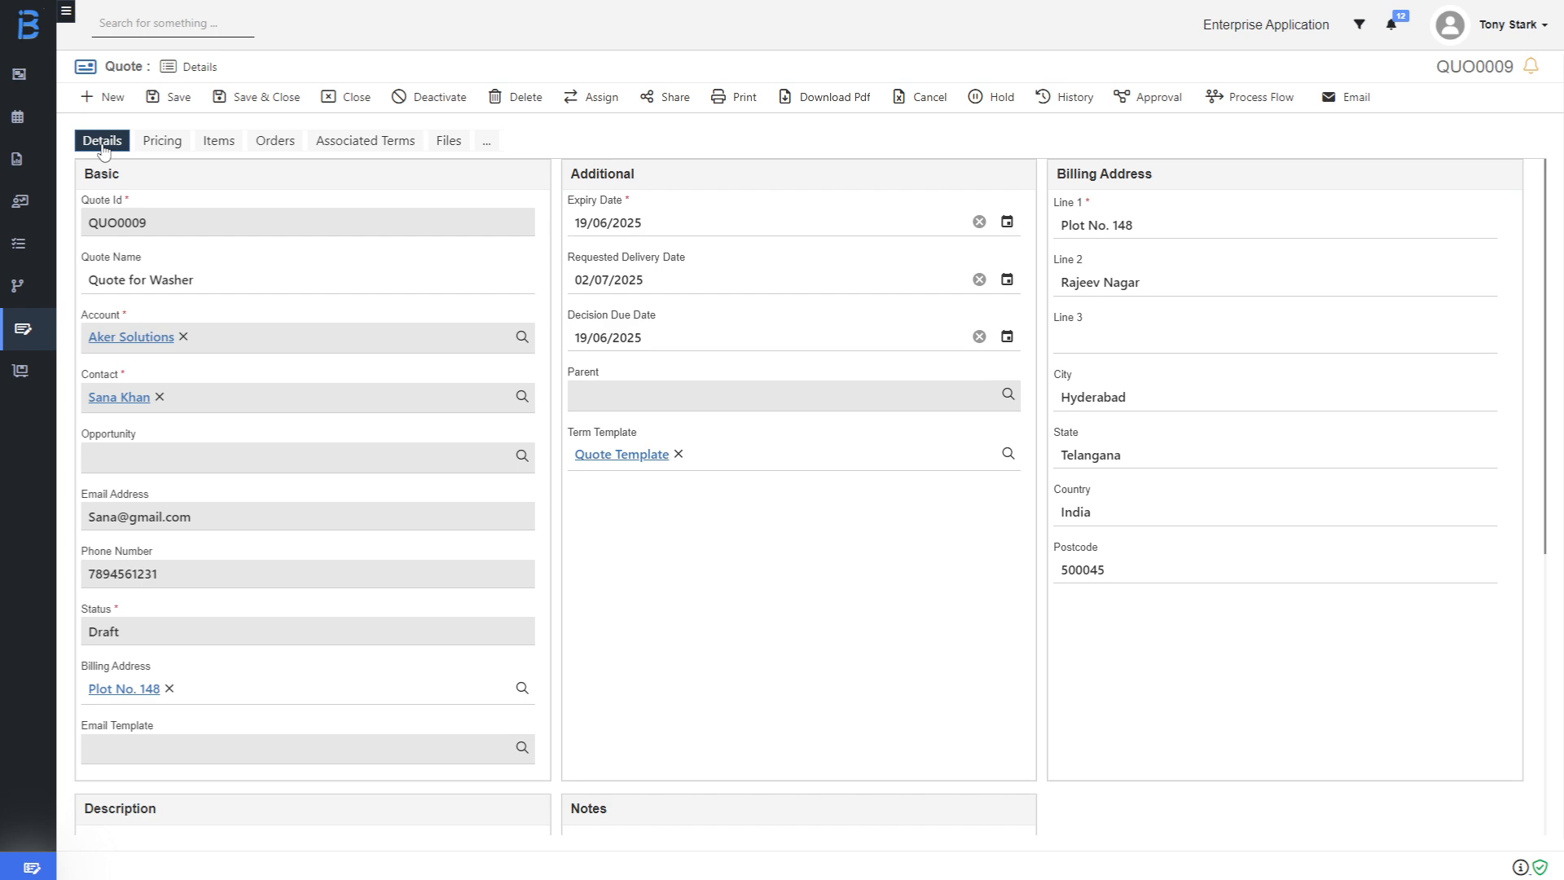
pyautogui.click(1169, 104)
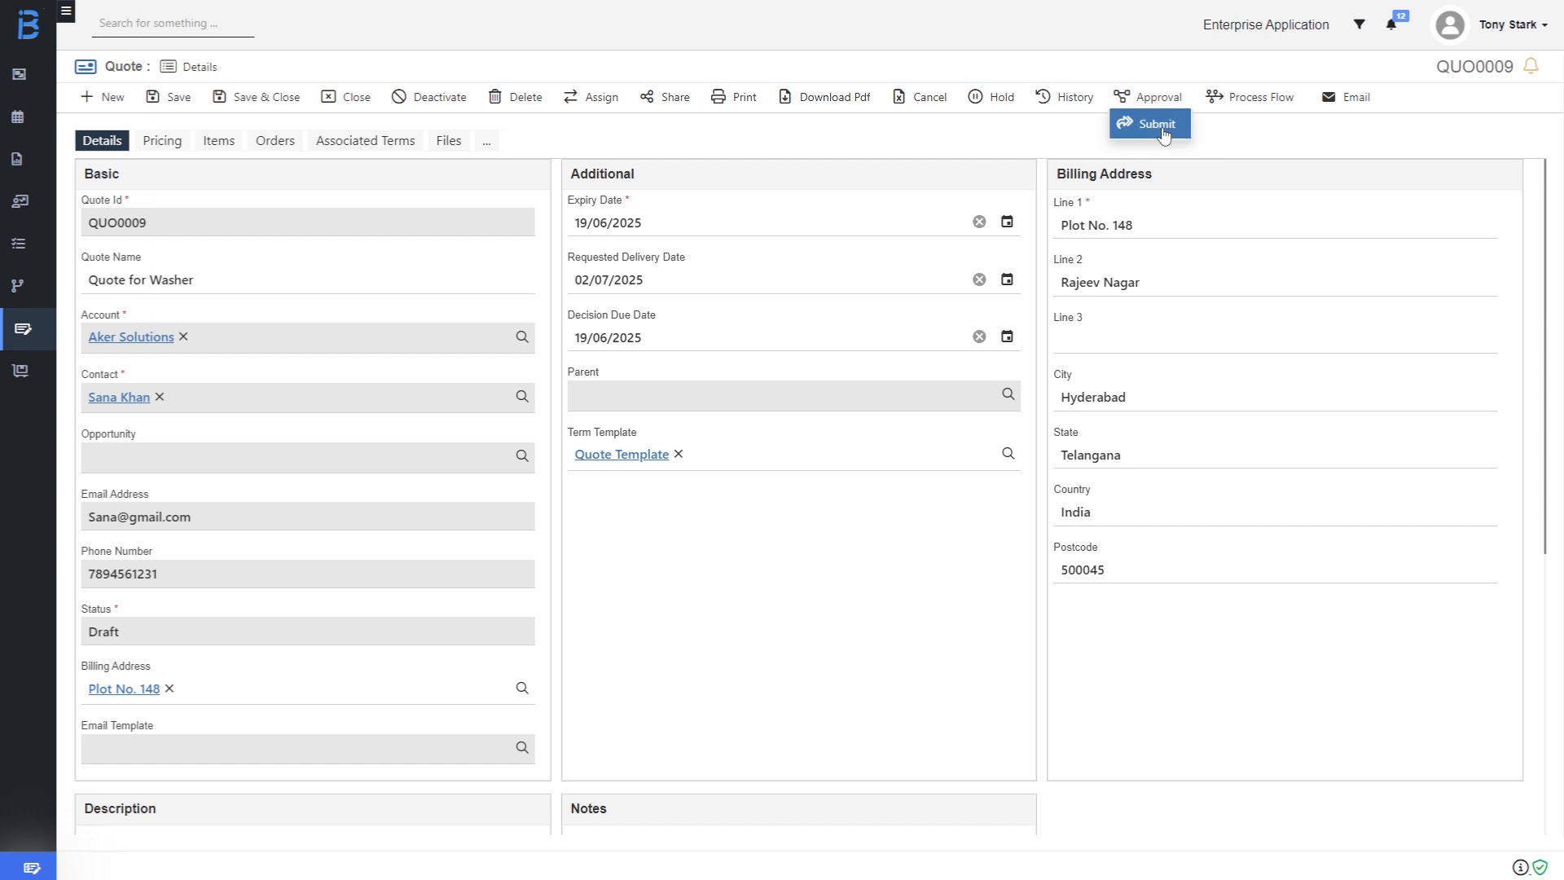
pyautogui.click(1163, 130)
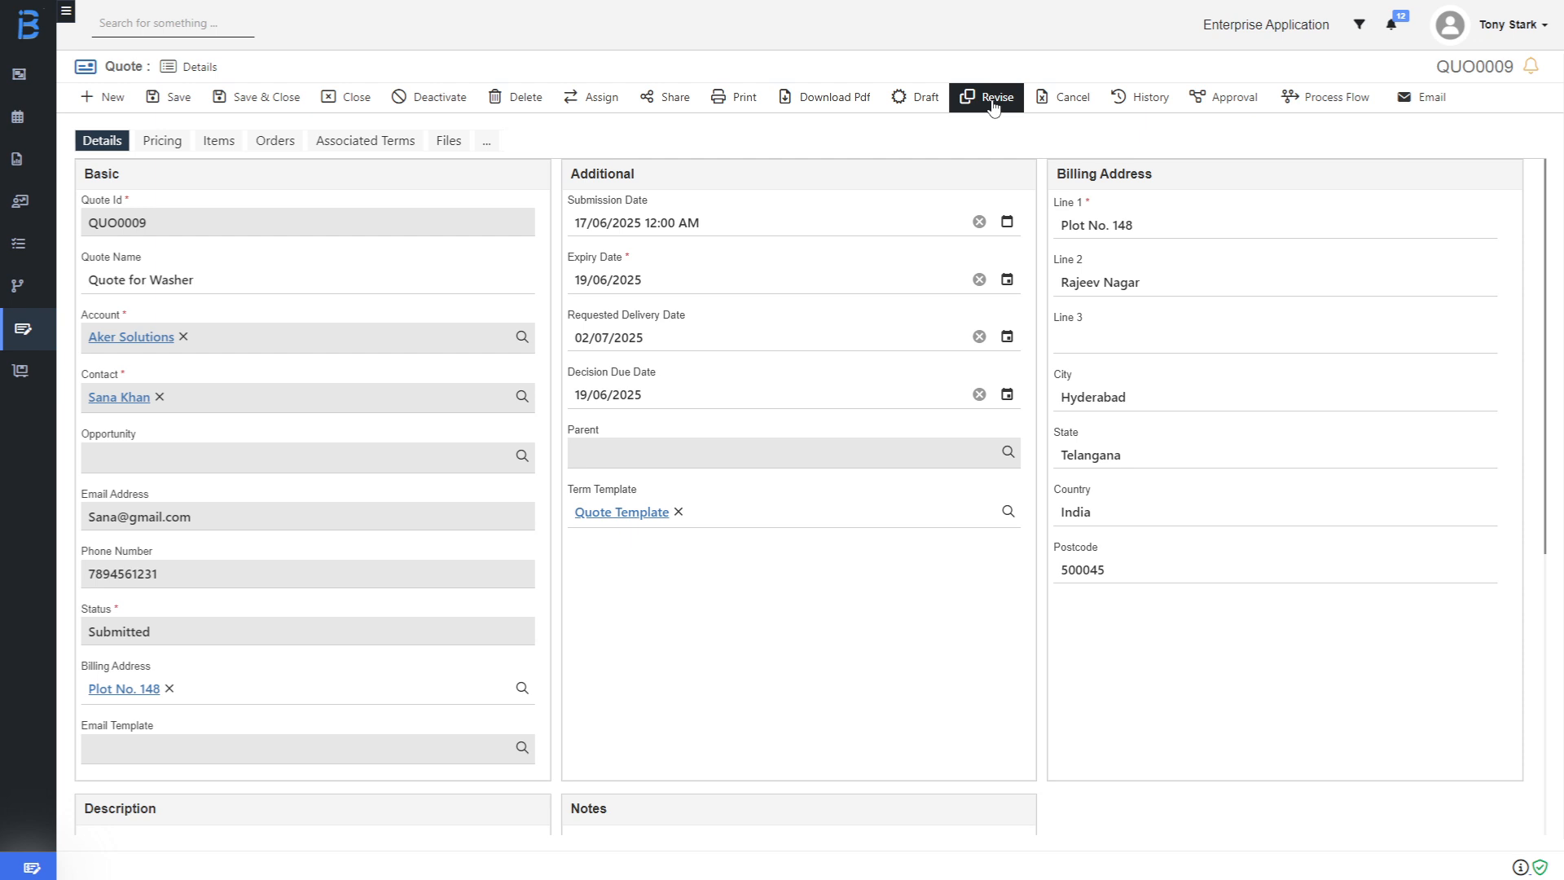
# Create a revised copy of submitted QUO0009 and review its pricing.
pyautogui.click(994, 104)
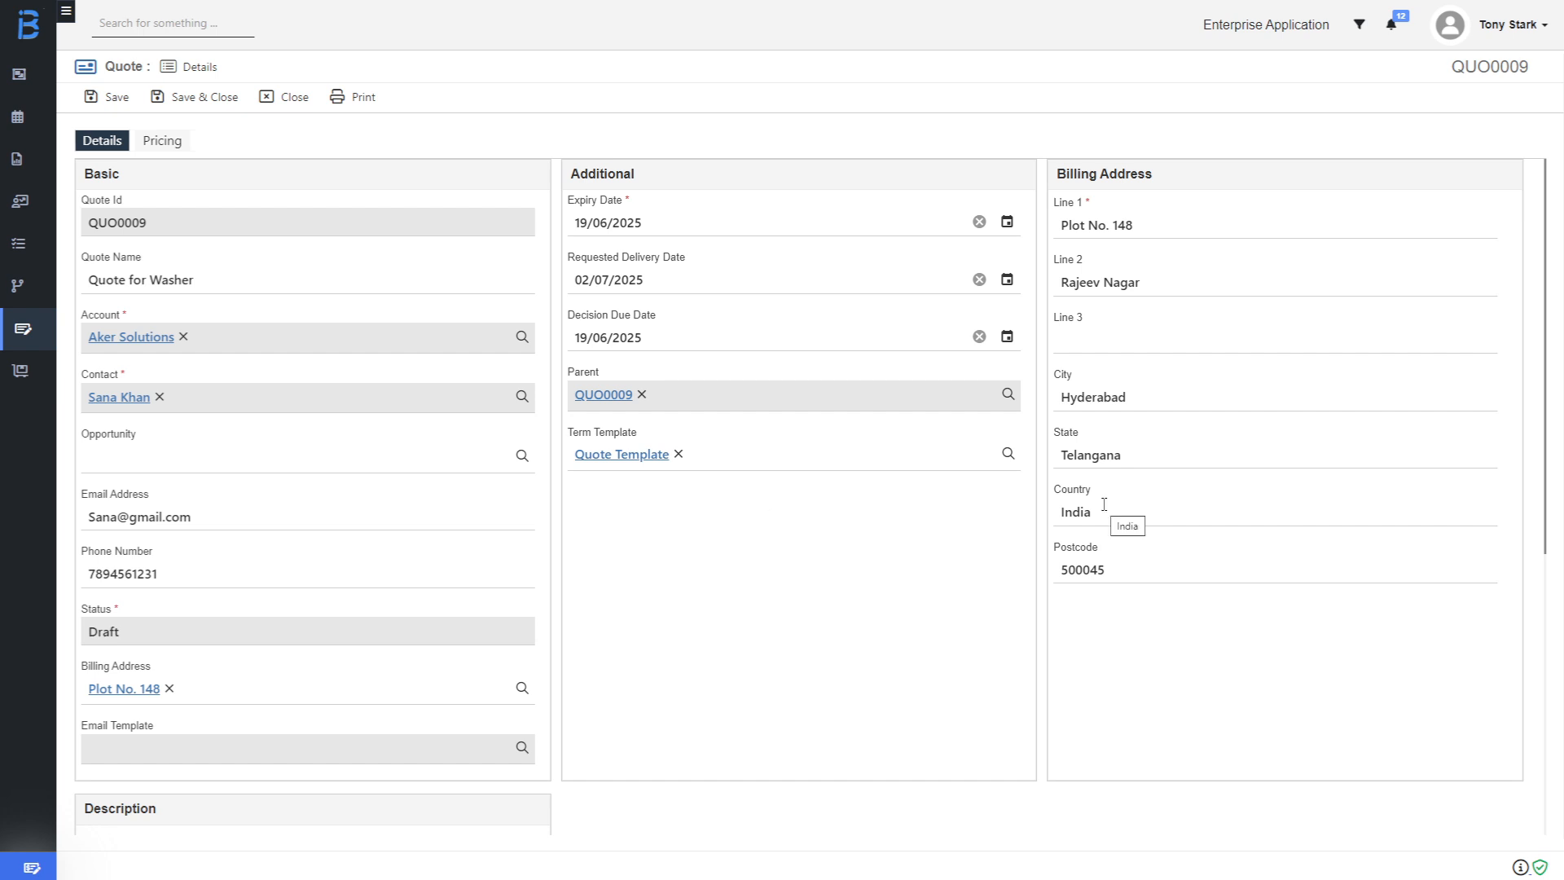
pyautogui.click(163, 141)
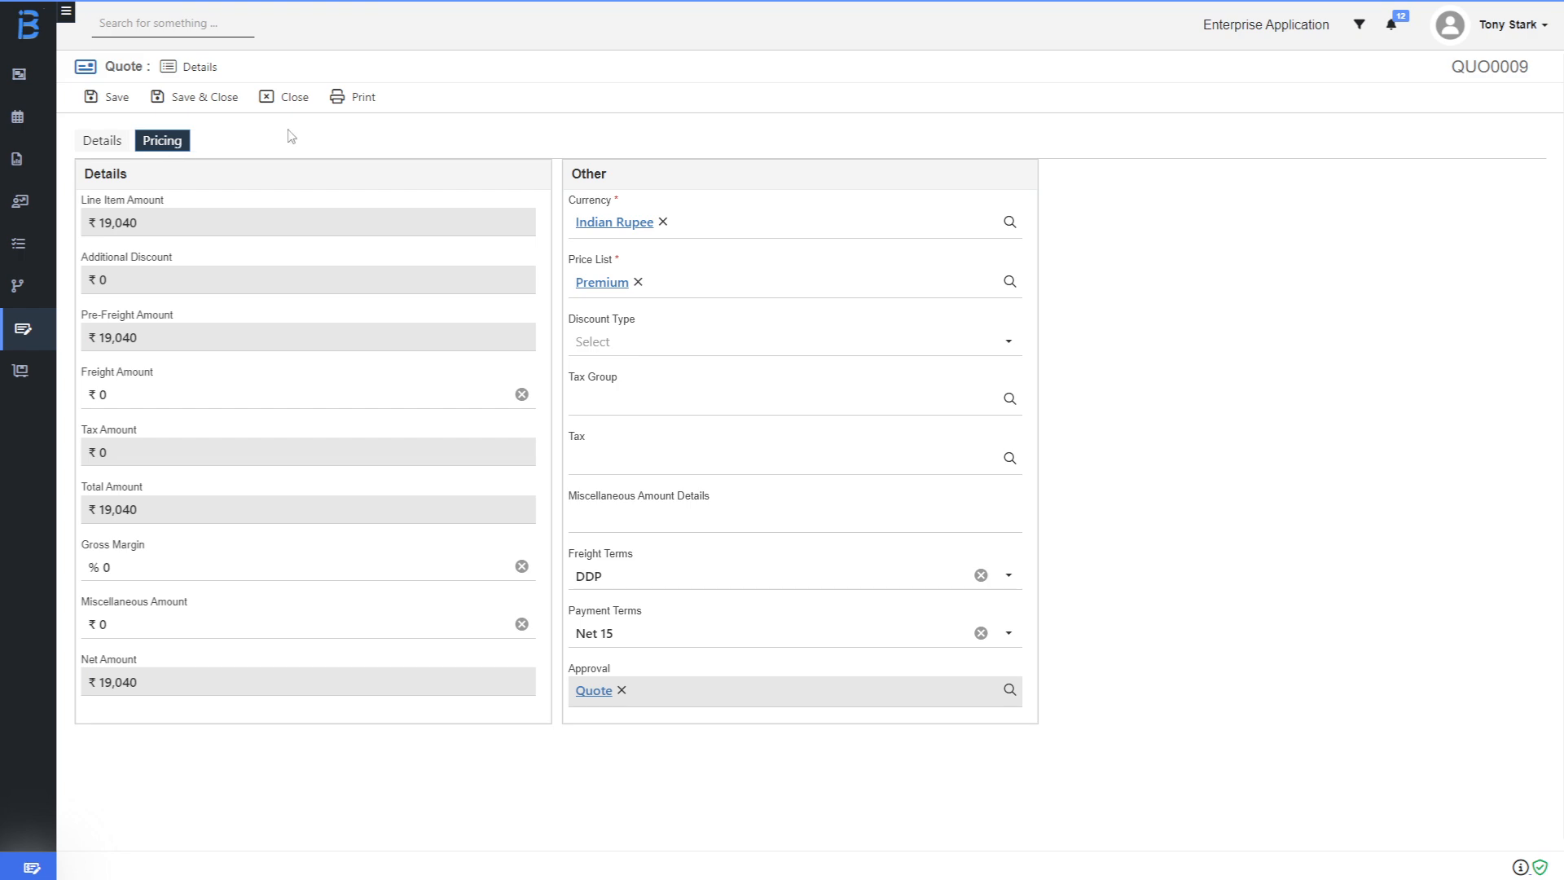
pyautogui.click(99, 145)
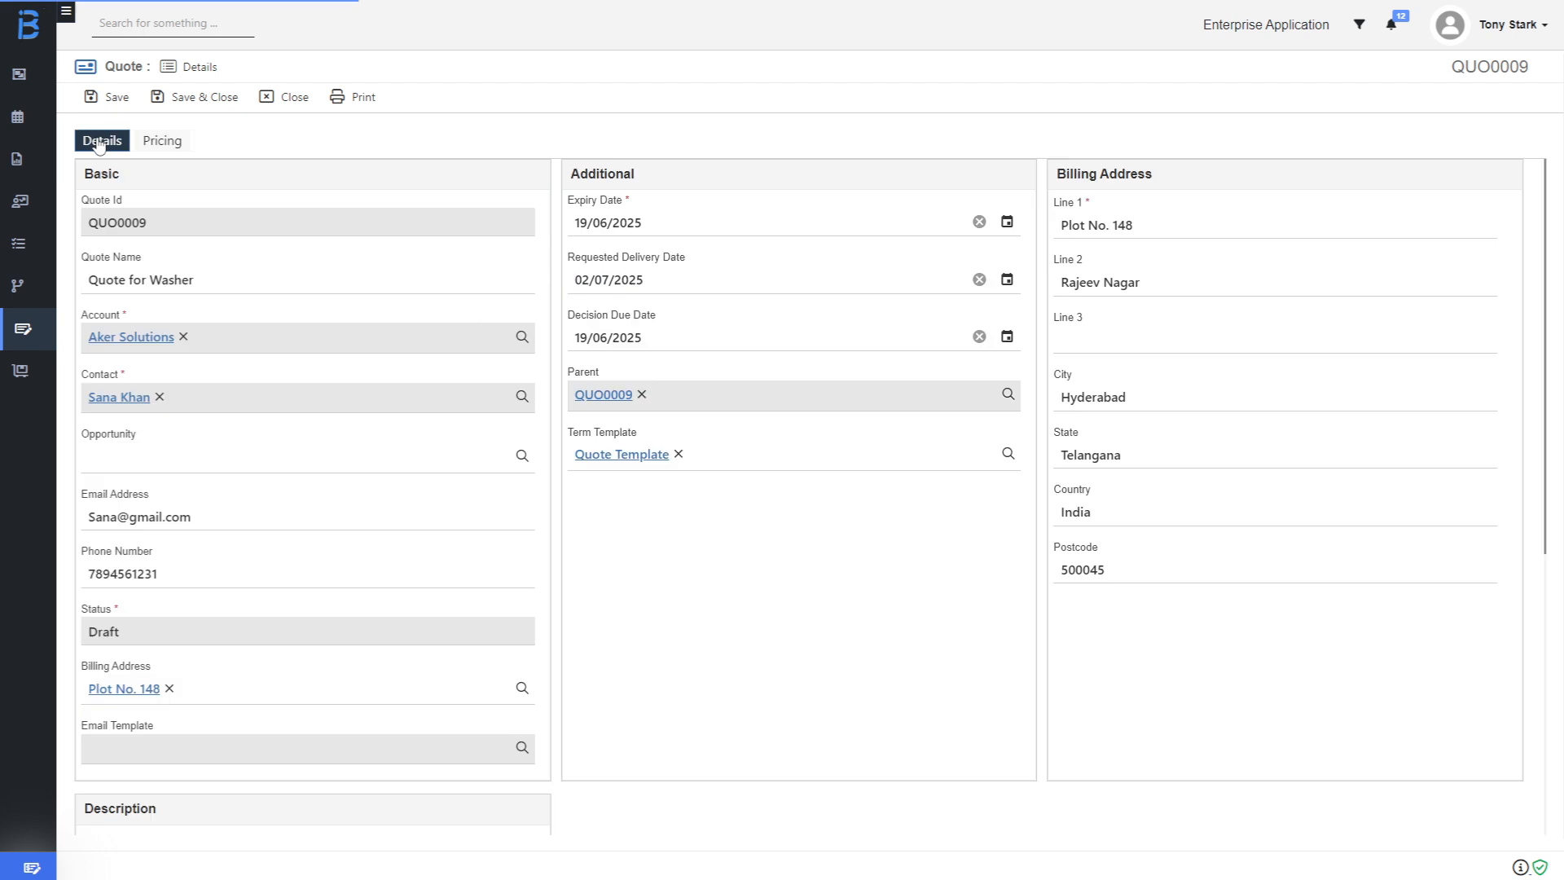
# Replace the quote's e-mail address with the company's e-mail address.
pyautogui.click(220, 513)
pyautogui.moveTo(189, 518); pyautogui.dragTo(75, 526)
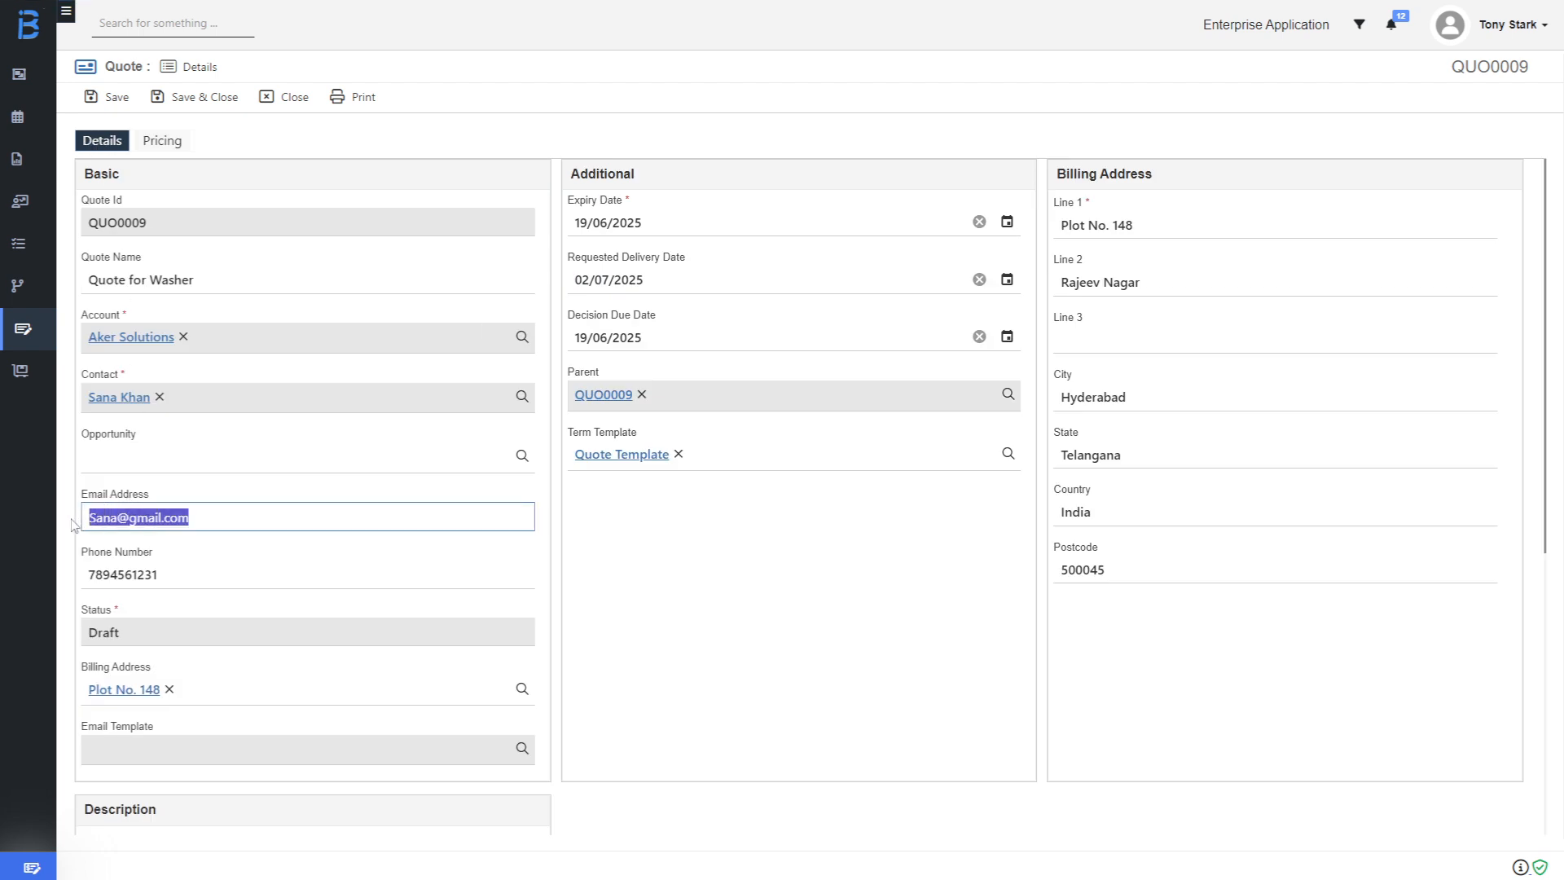
pyautogui.press('BackSpace')
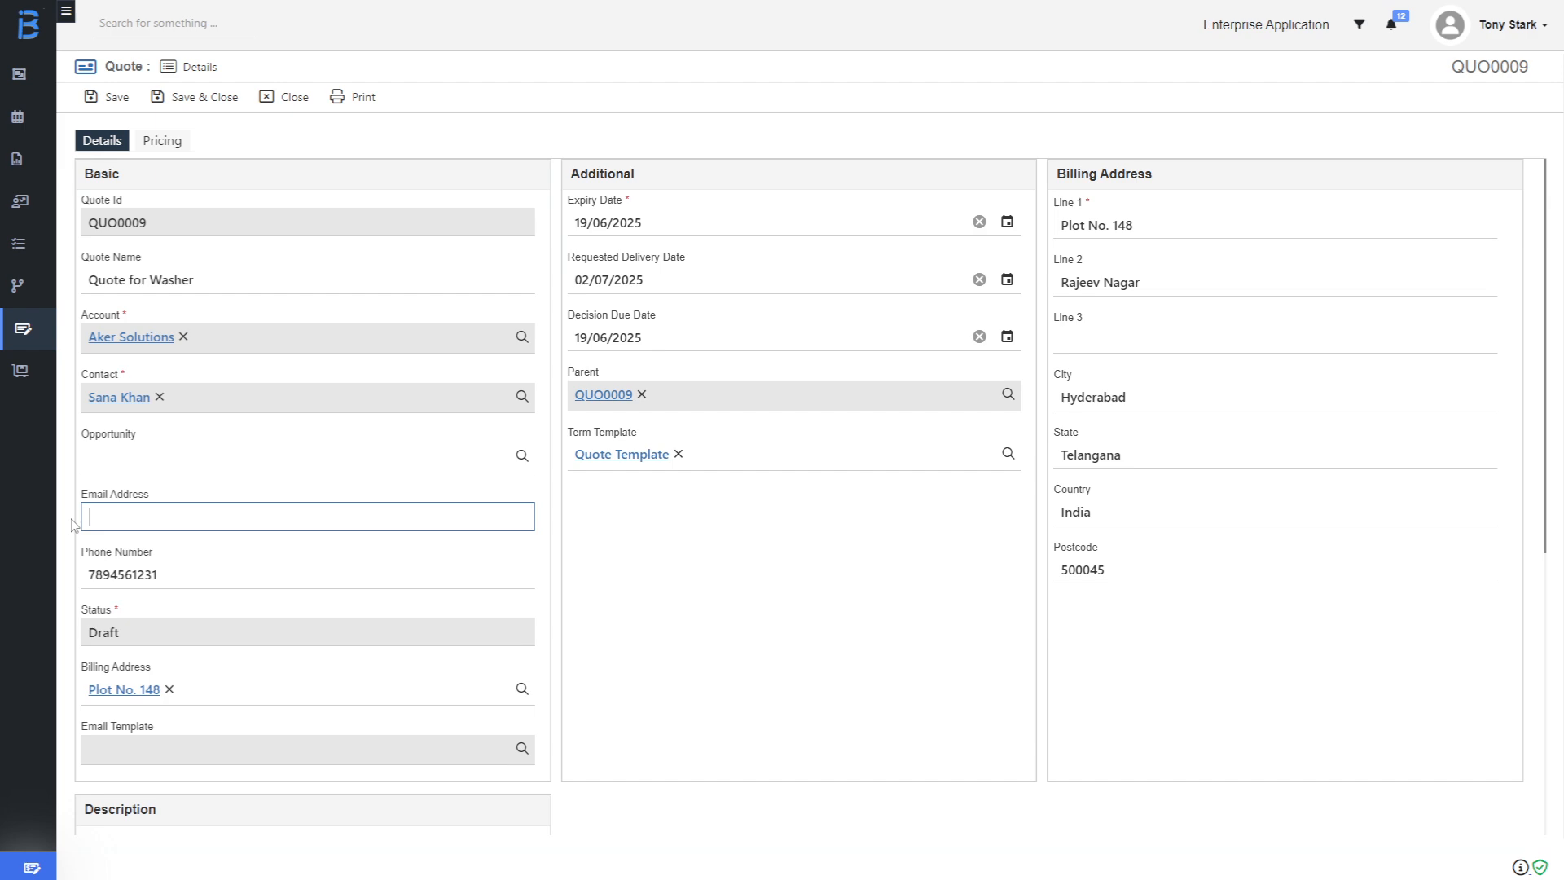
# Move the expiry and decision due dates both to 20/06/2025.
pyautogui.click(1007, 223)
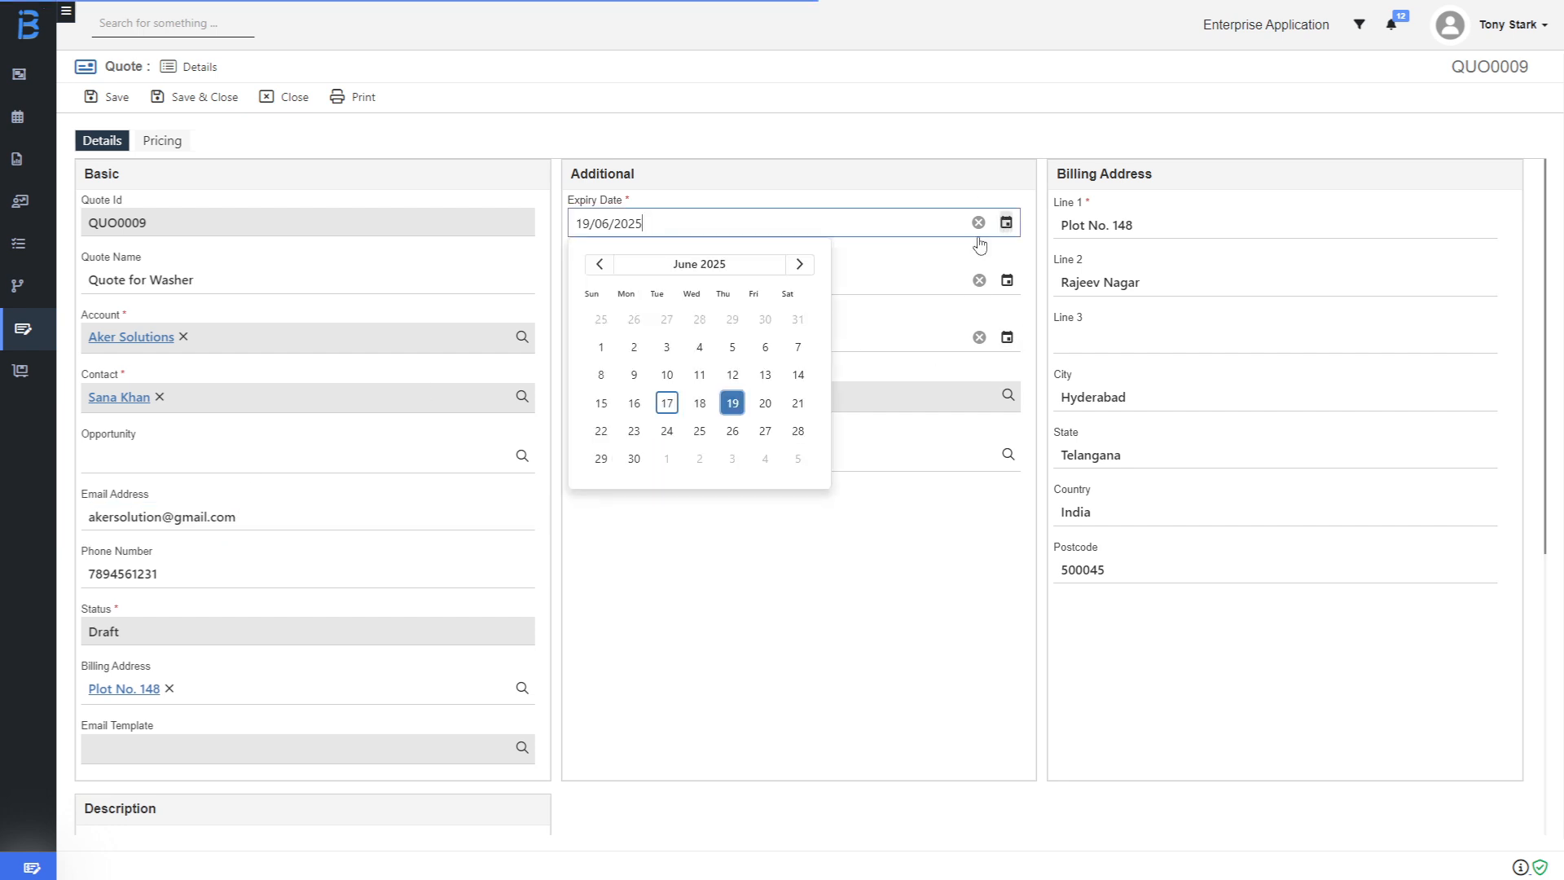
pyautogui.click(779, 410)
pyautogui.click(1007, 337)
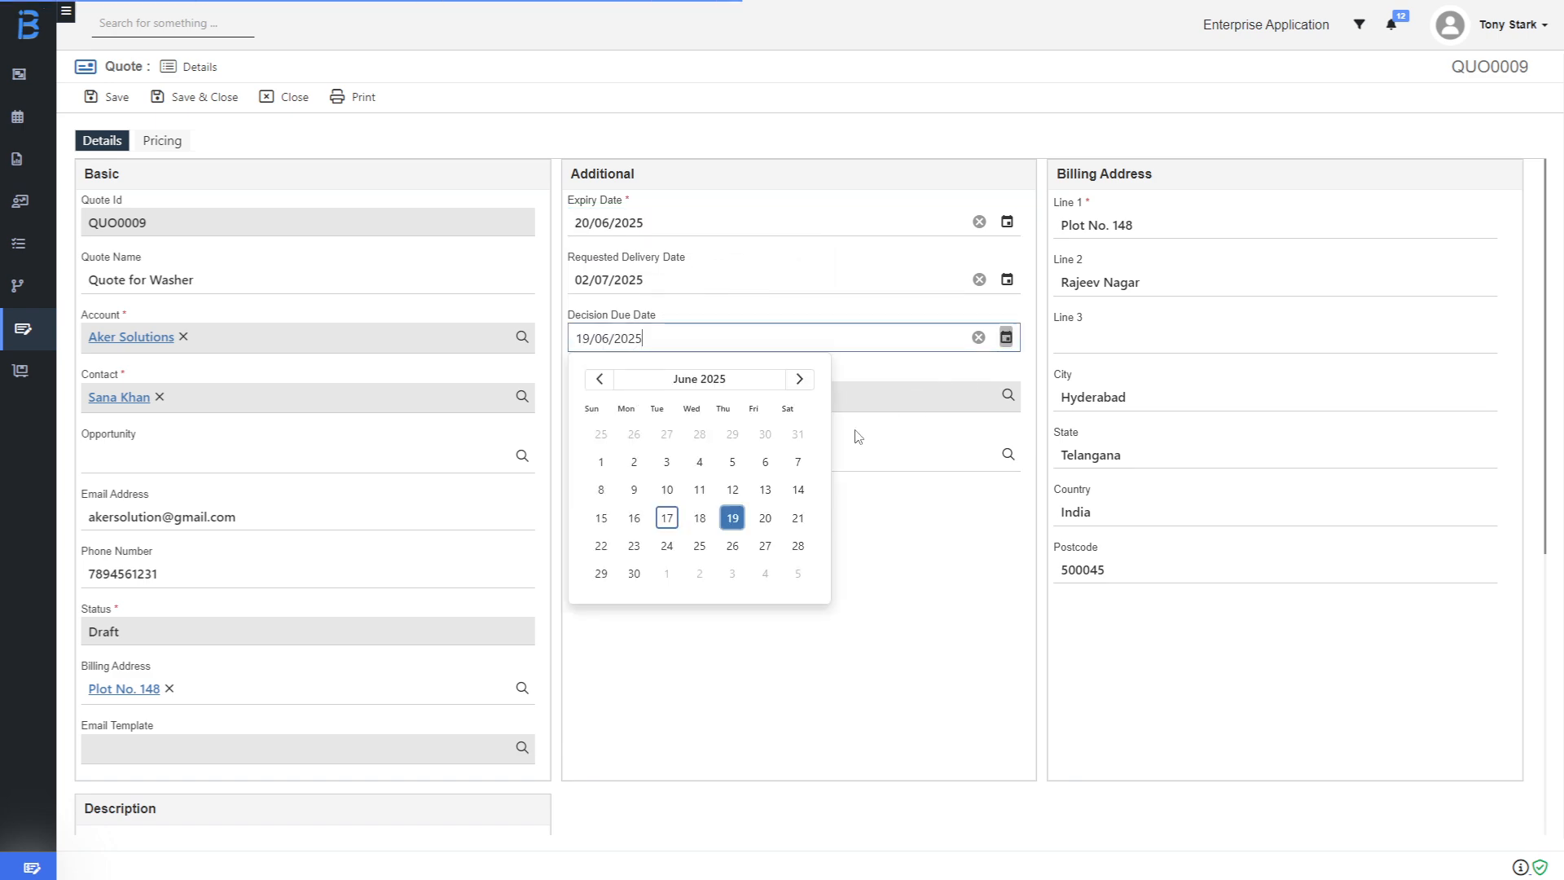
pyautogui.click(765, 518)
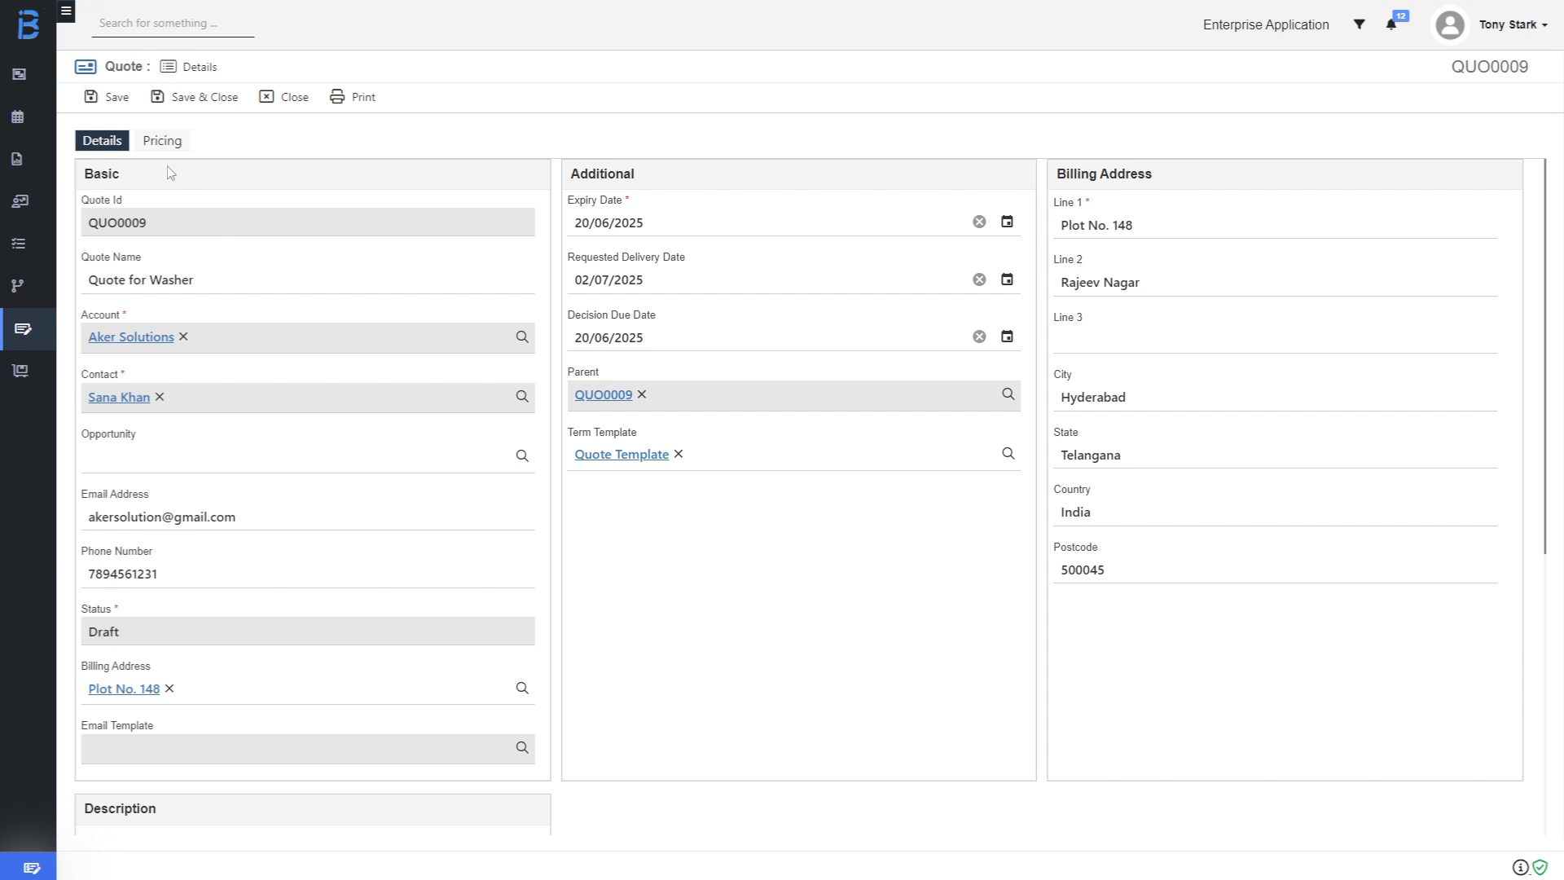
# Save the revision as QUO0010 and start a full-form quote line on Items.
pyautogui.click(116, 98)
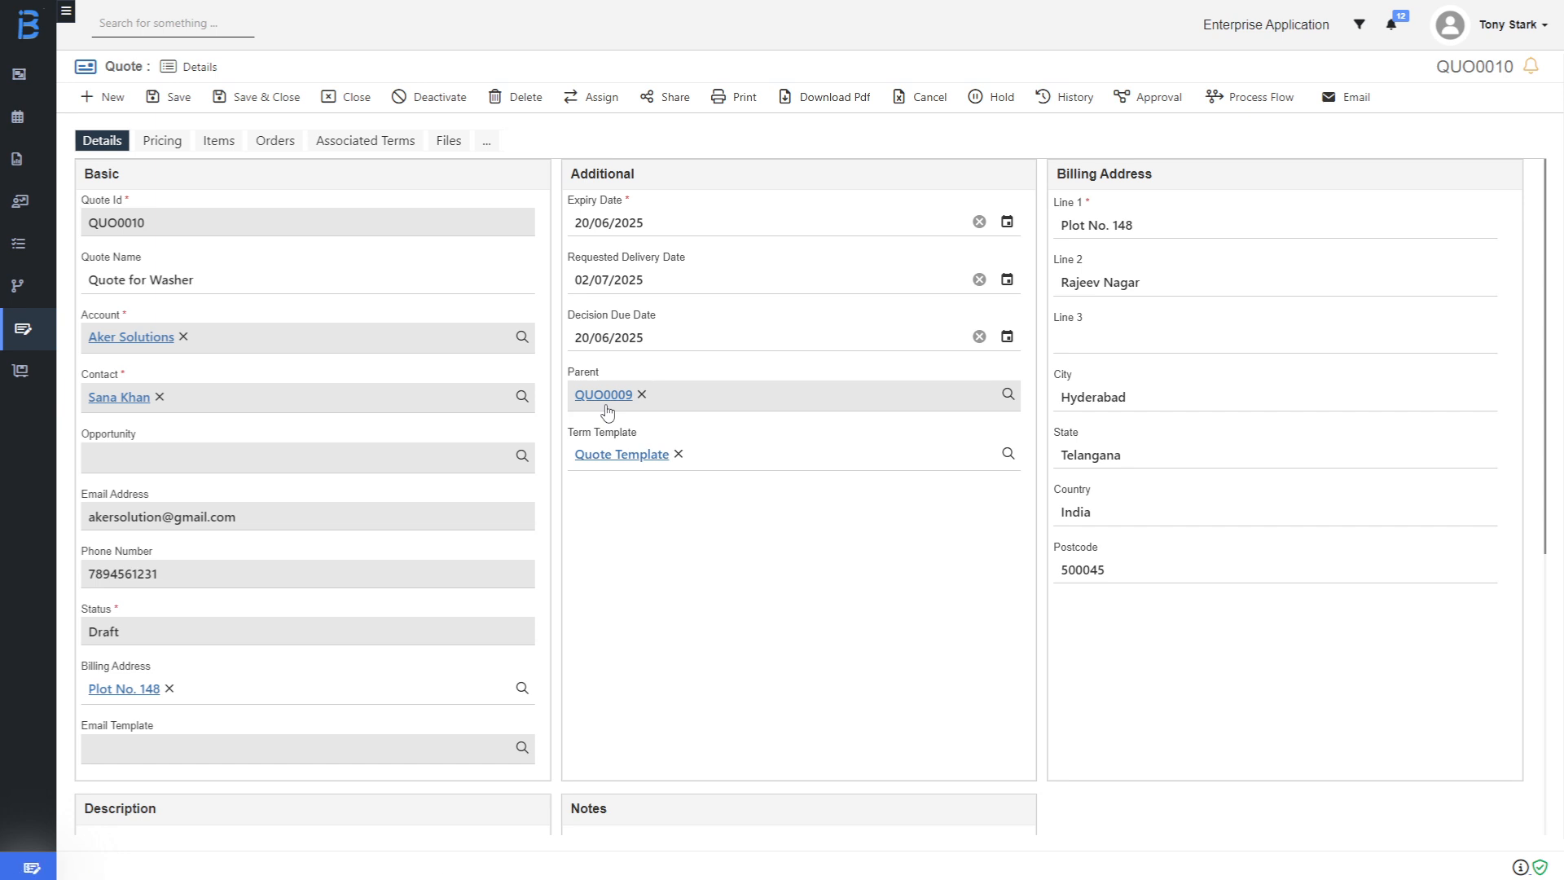
pyautogui.click(218, 144)
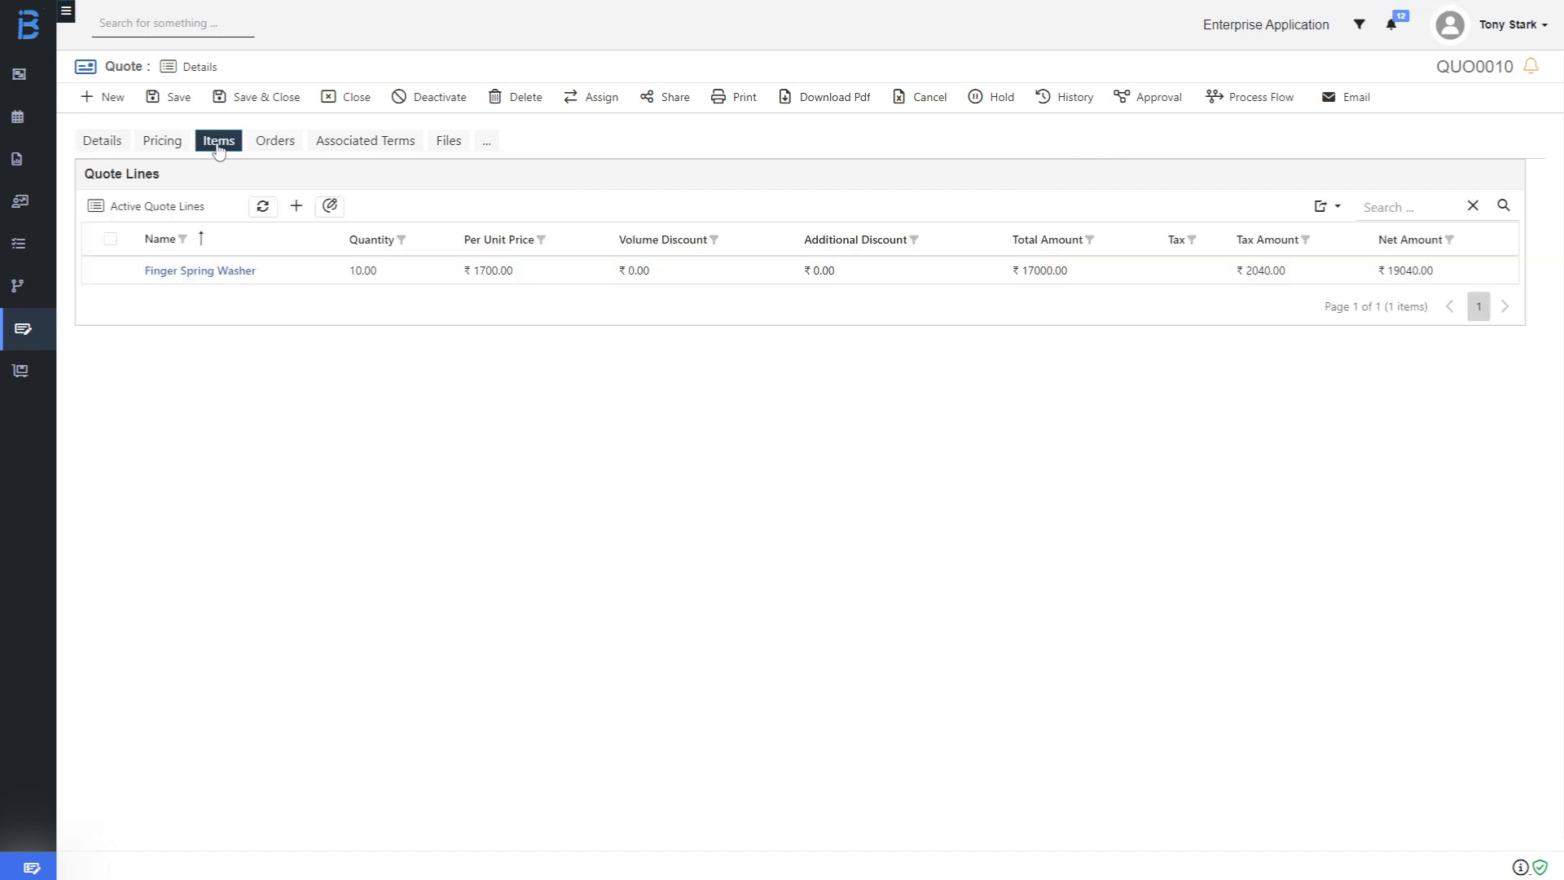
pyautogui.click(298, 208)
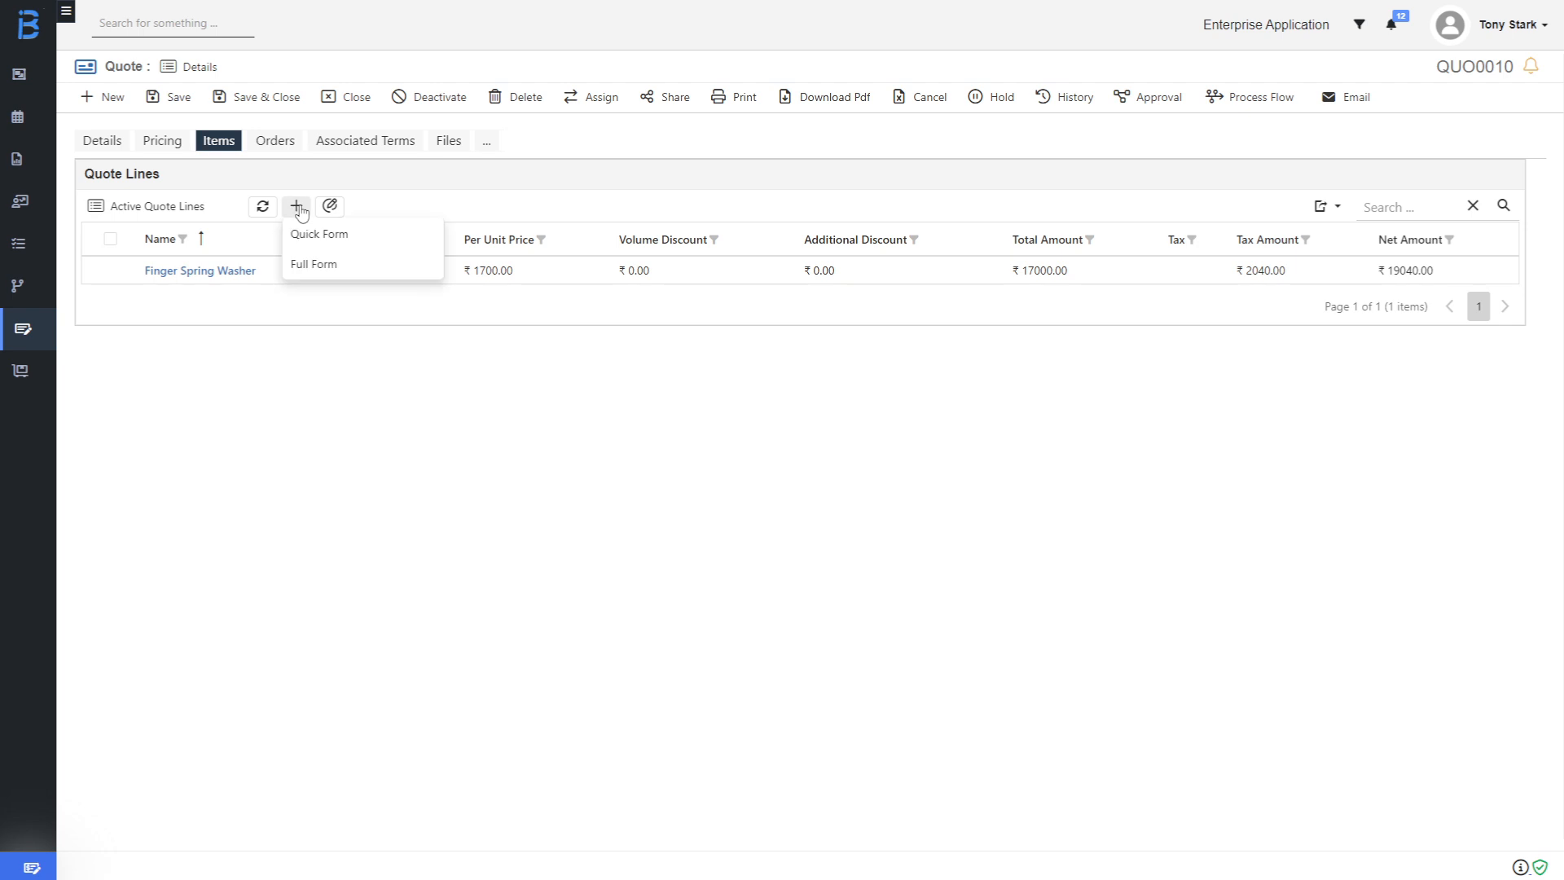
pyautogui.click(315, 265)
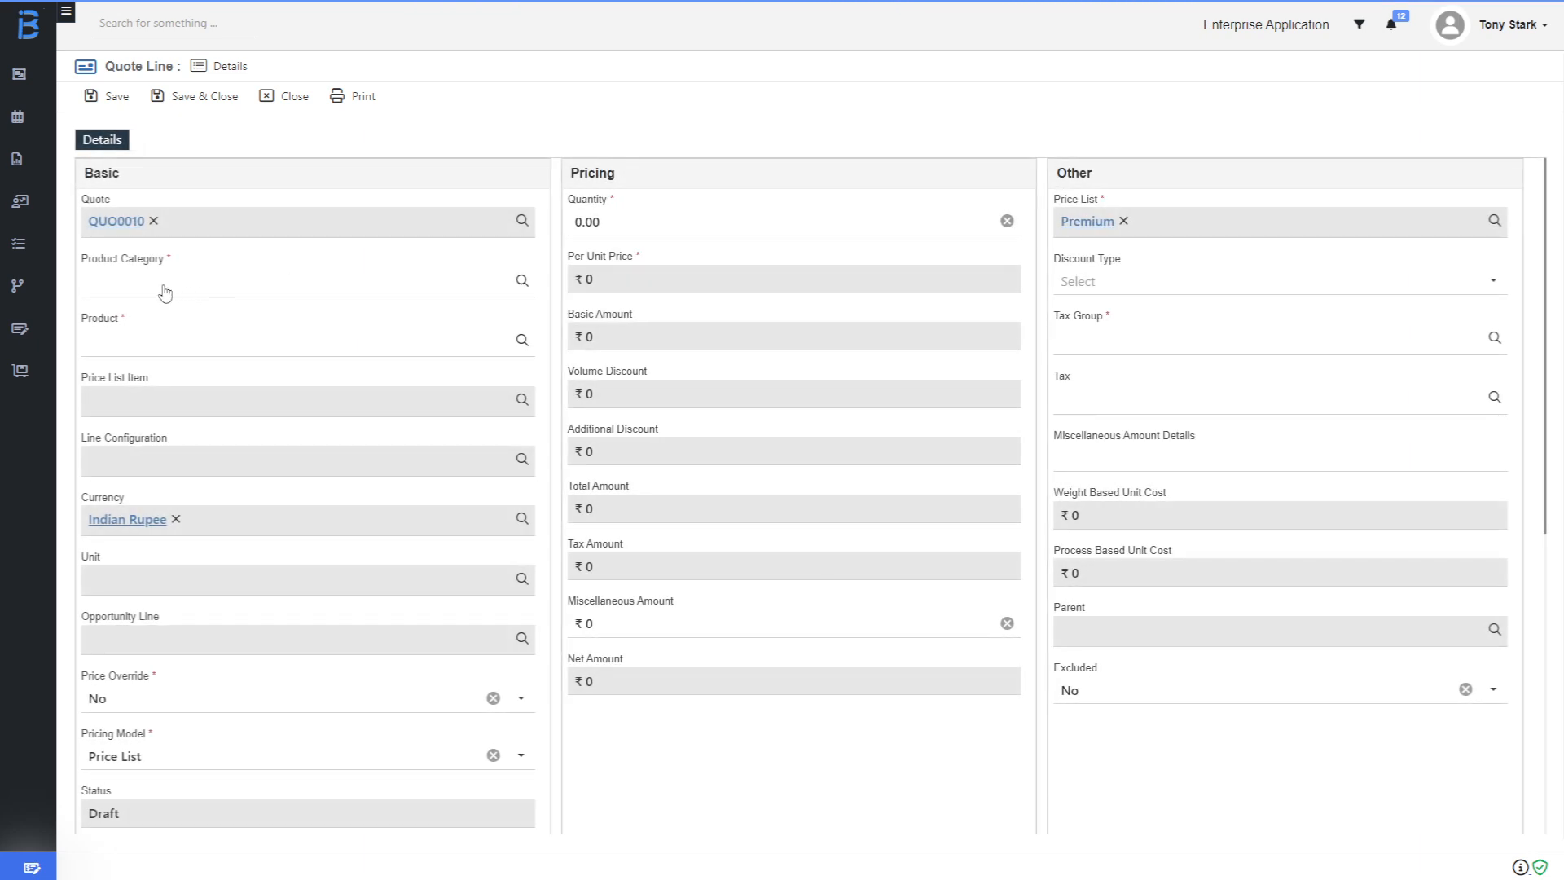
# Add a Washers / Conical Washer line with quantity 20 and GST 18% tax, then save and close.
pyautogui.click(164, 292)
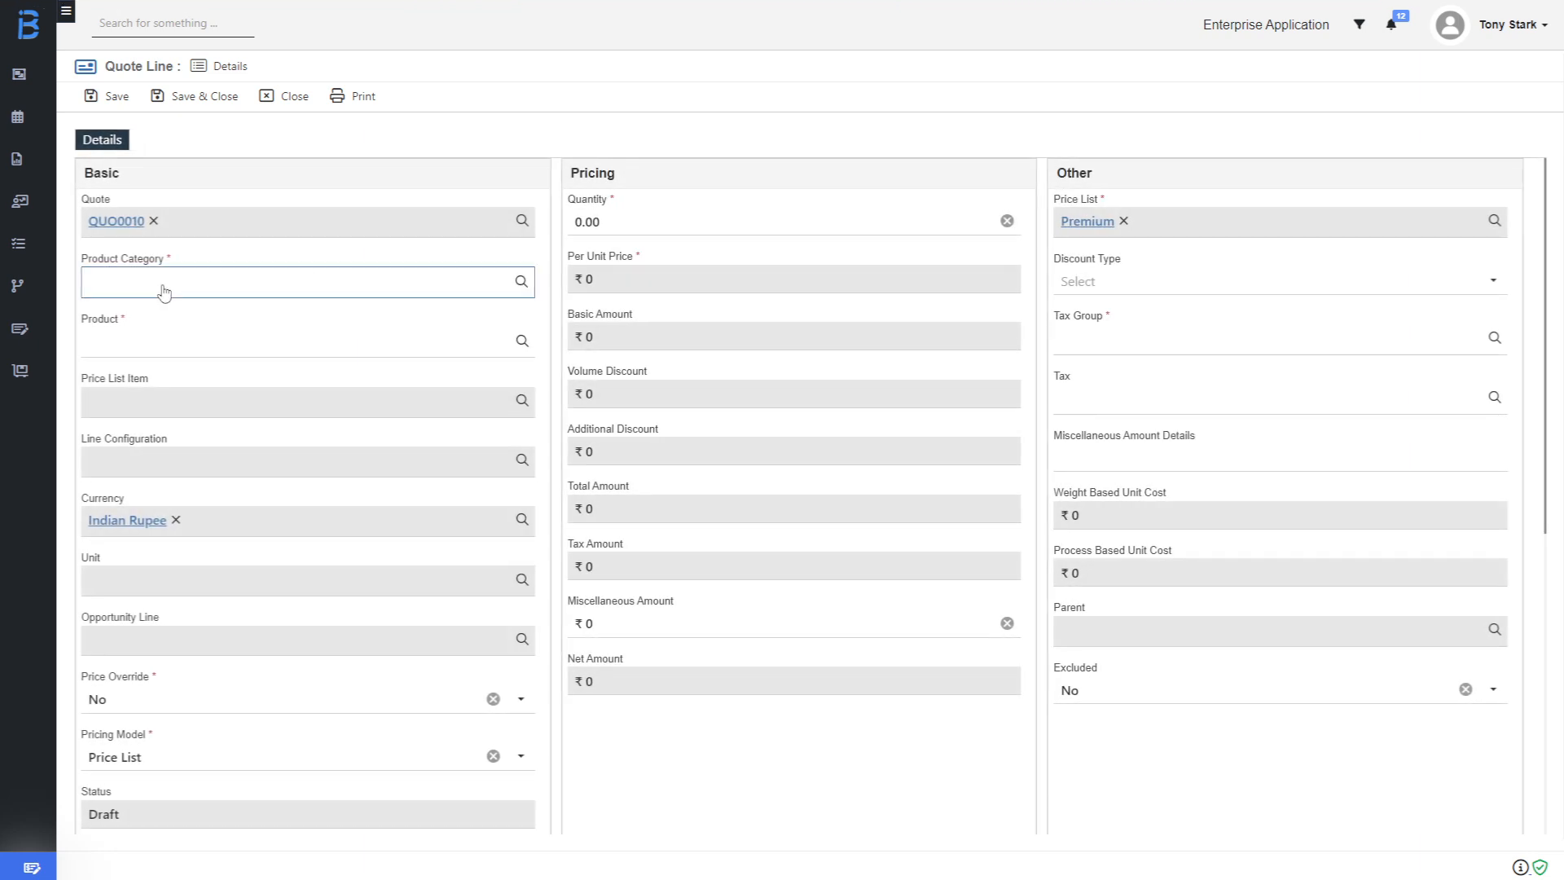
pyautogui.write('washer')
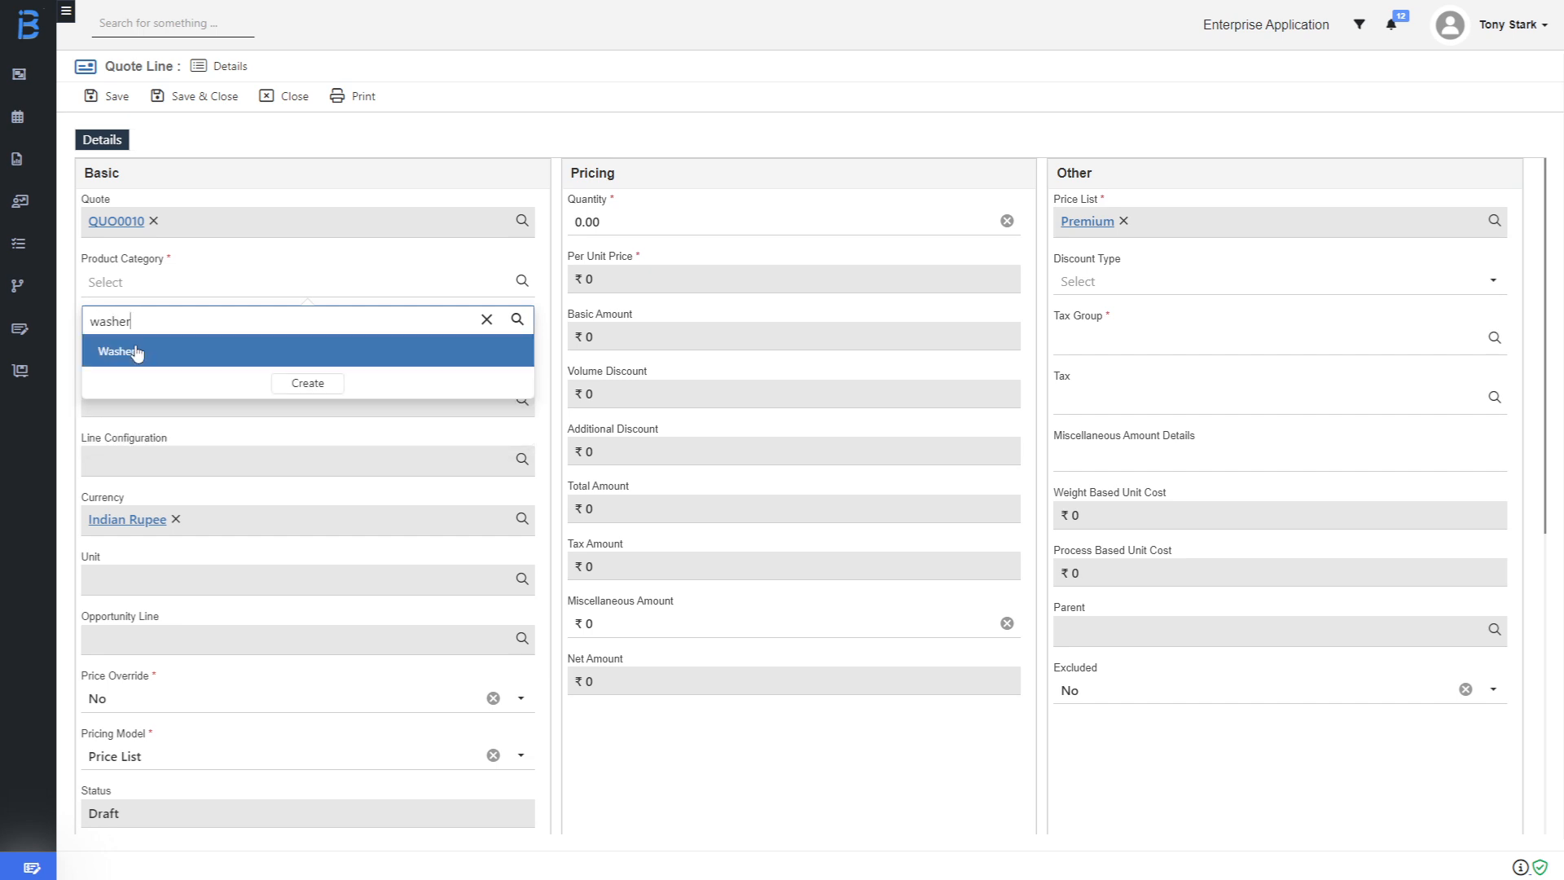
pyautogui.click(133, 352)
pyautogui.click(122, 350)
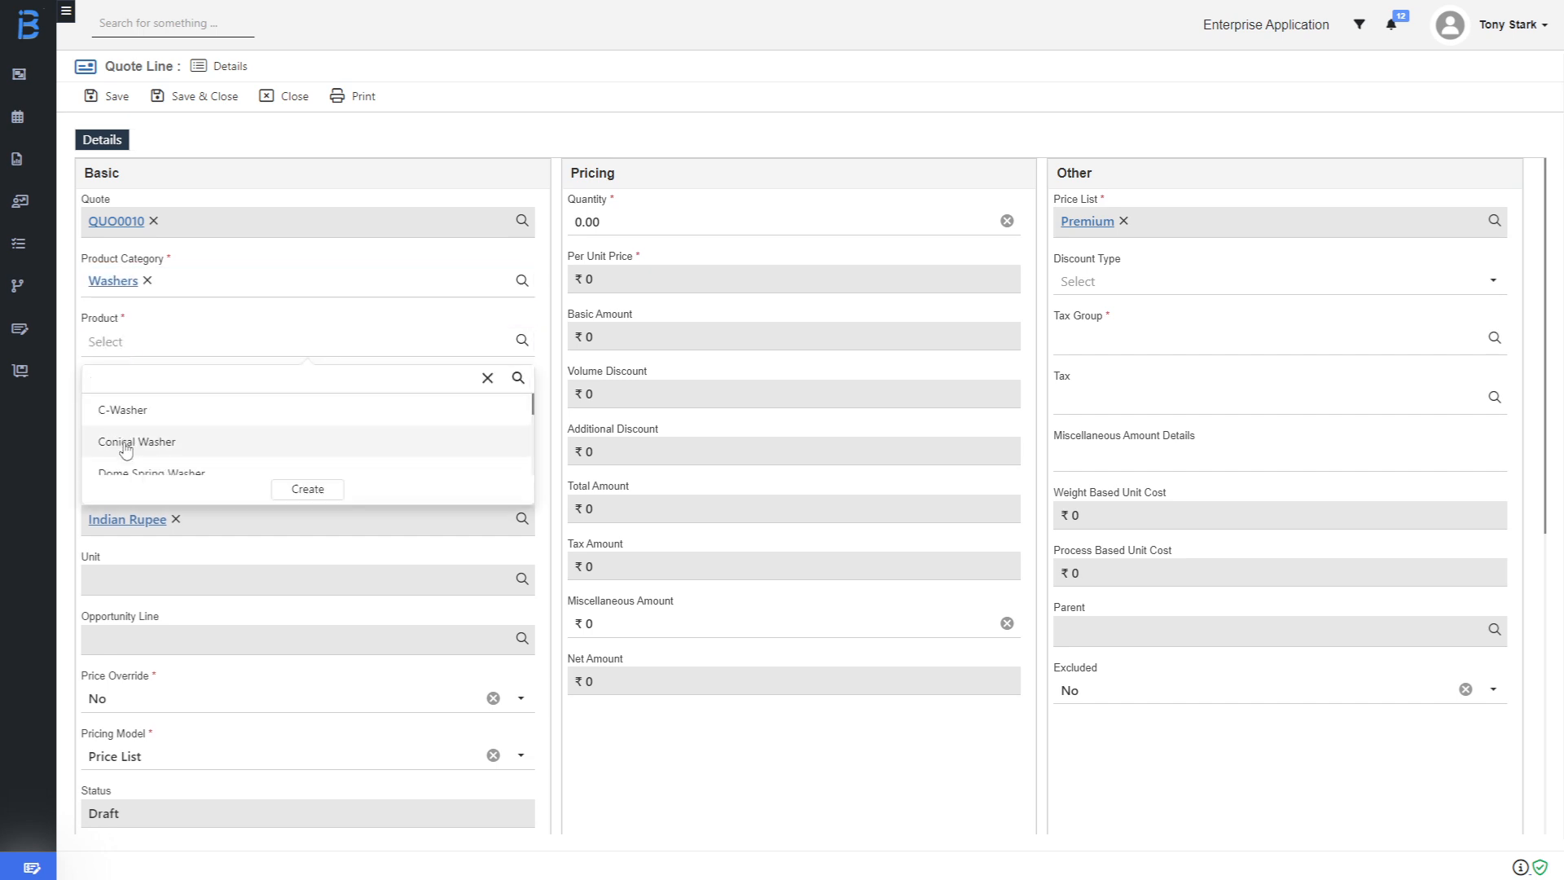
pyautogui.click(125, 444)
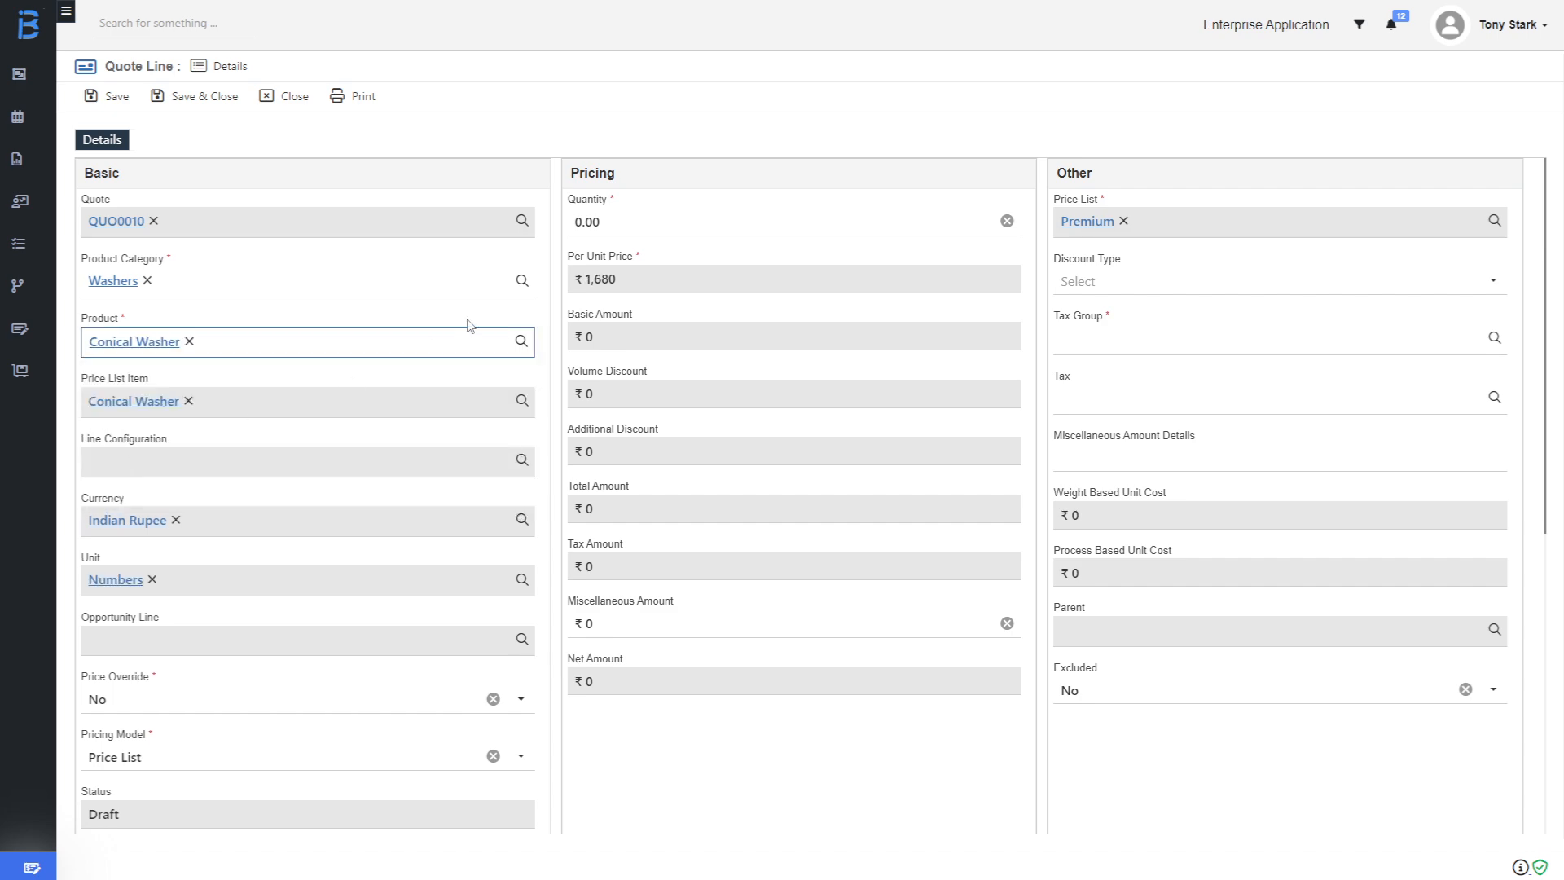
pyautogui.click(584, 219)
pyautogui.write('2')
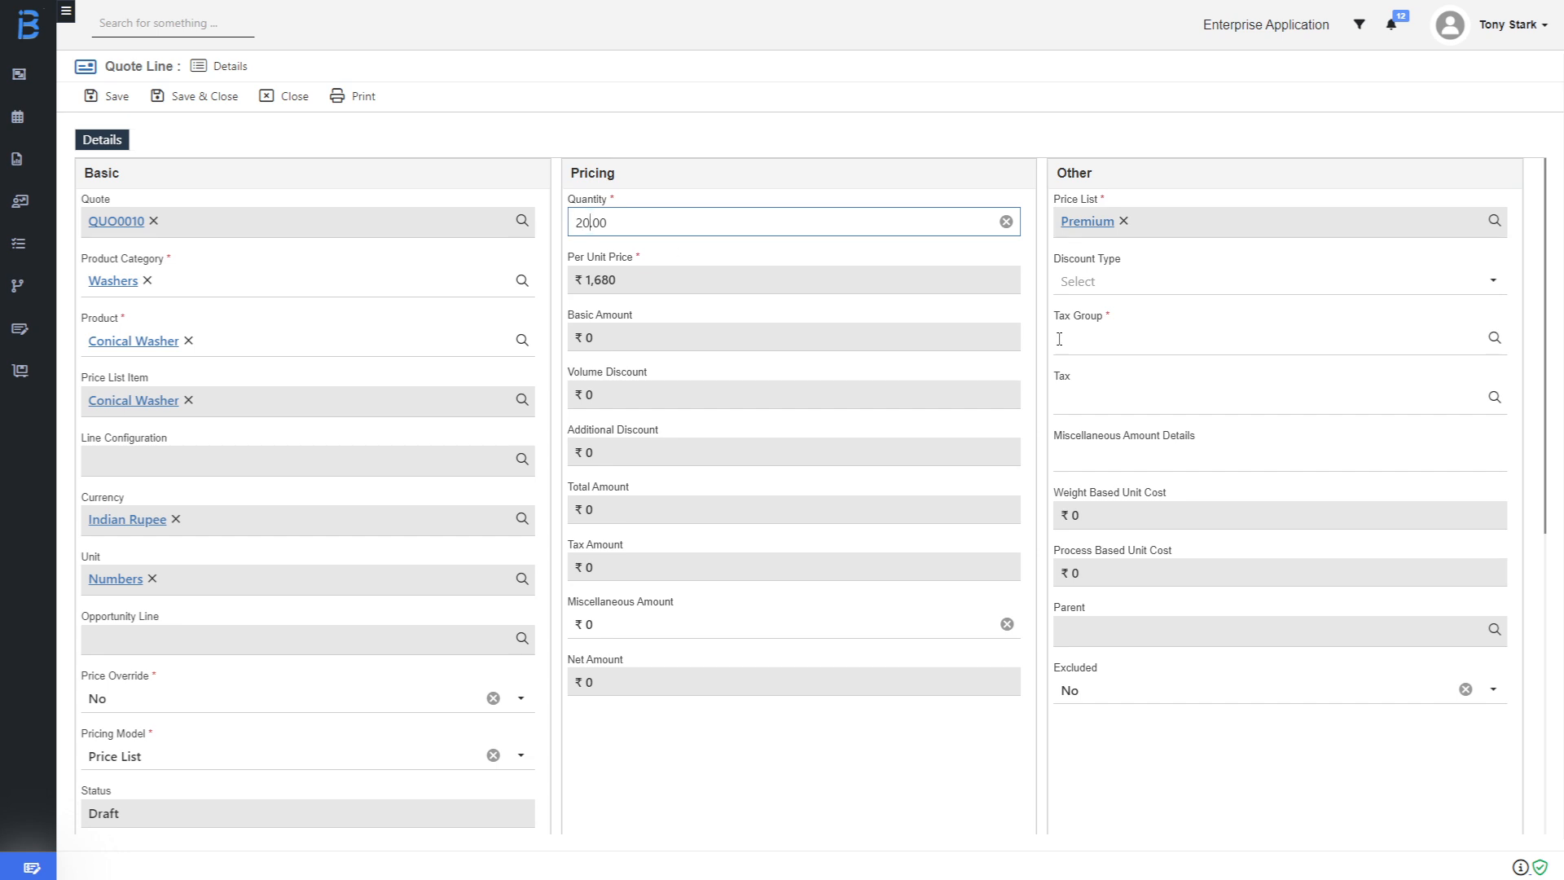
pyautogui.click(1157, 344)
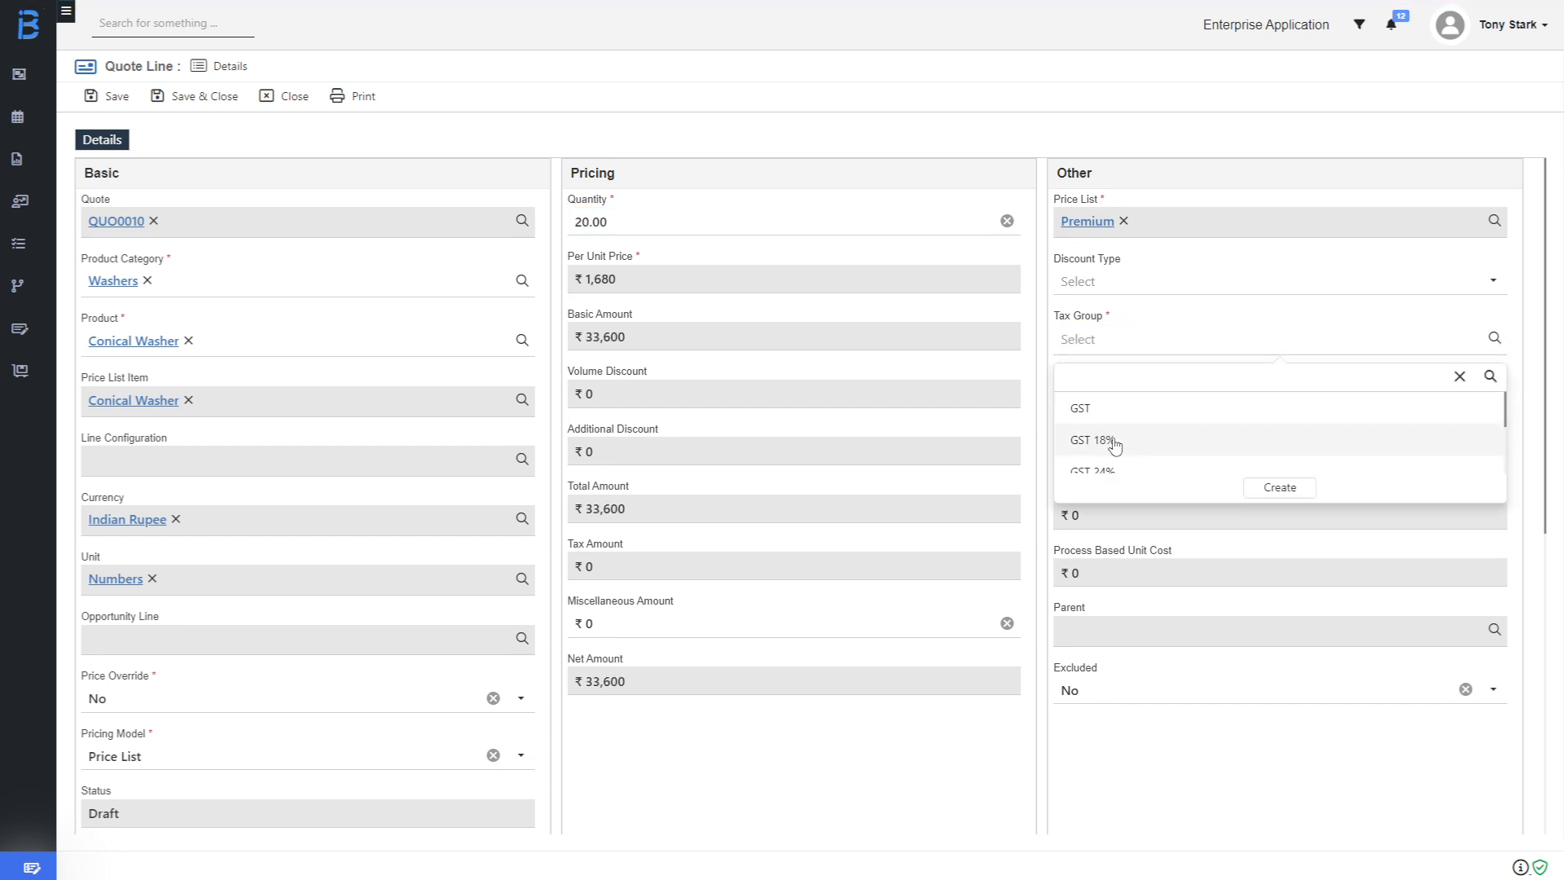
pyautogui.click(1113, 441)
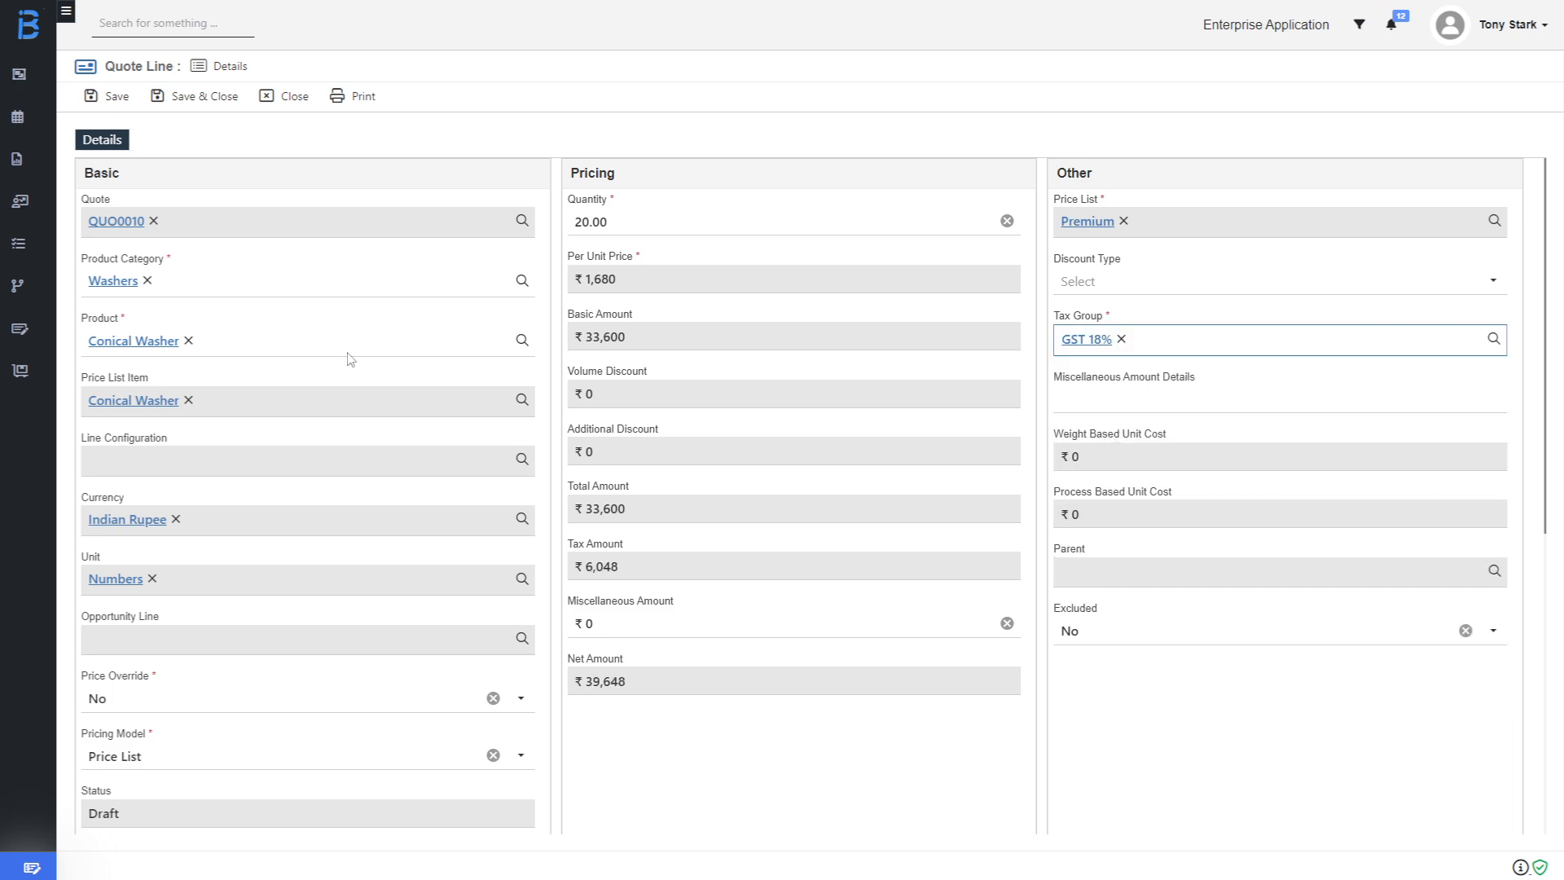
pyautogui.click(206, 99)
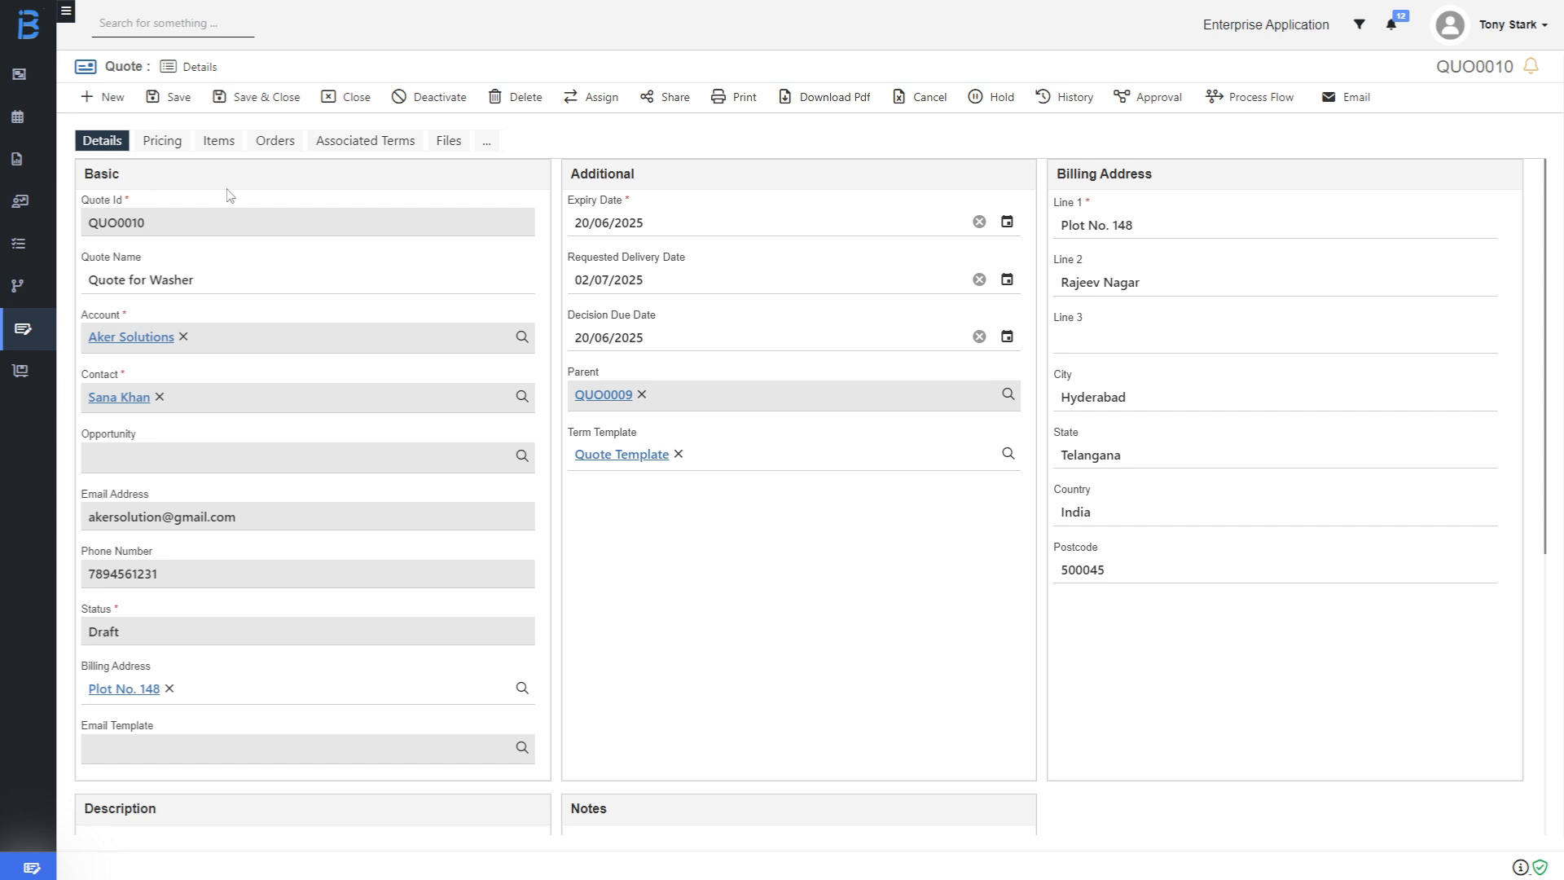
# Submit QUO0010 through the Approval menu's Submit option.
pyautogui.click(1151, 109)
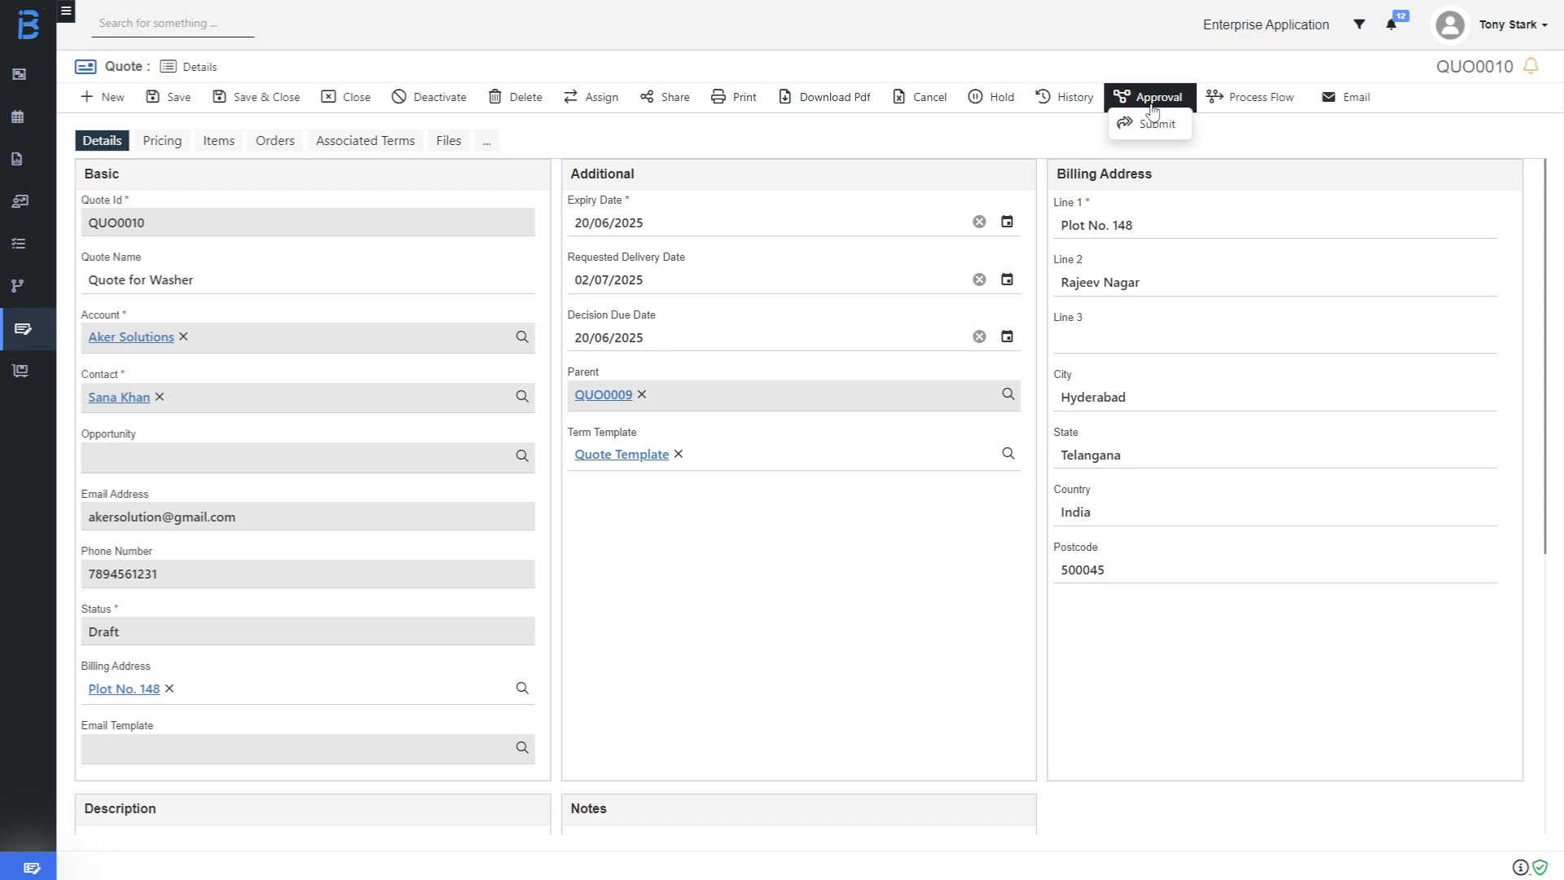
pyautogui.click(1156, 129)
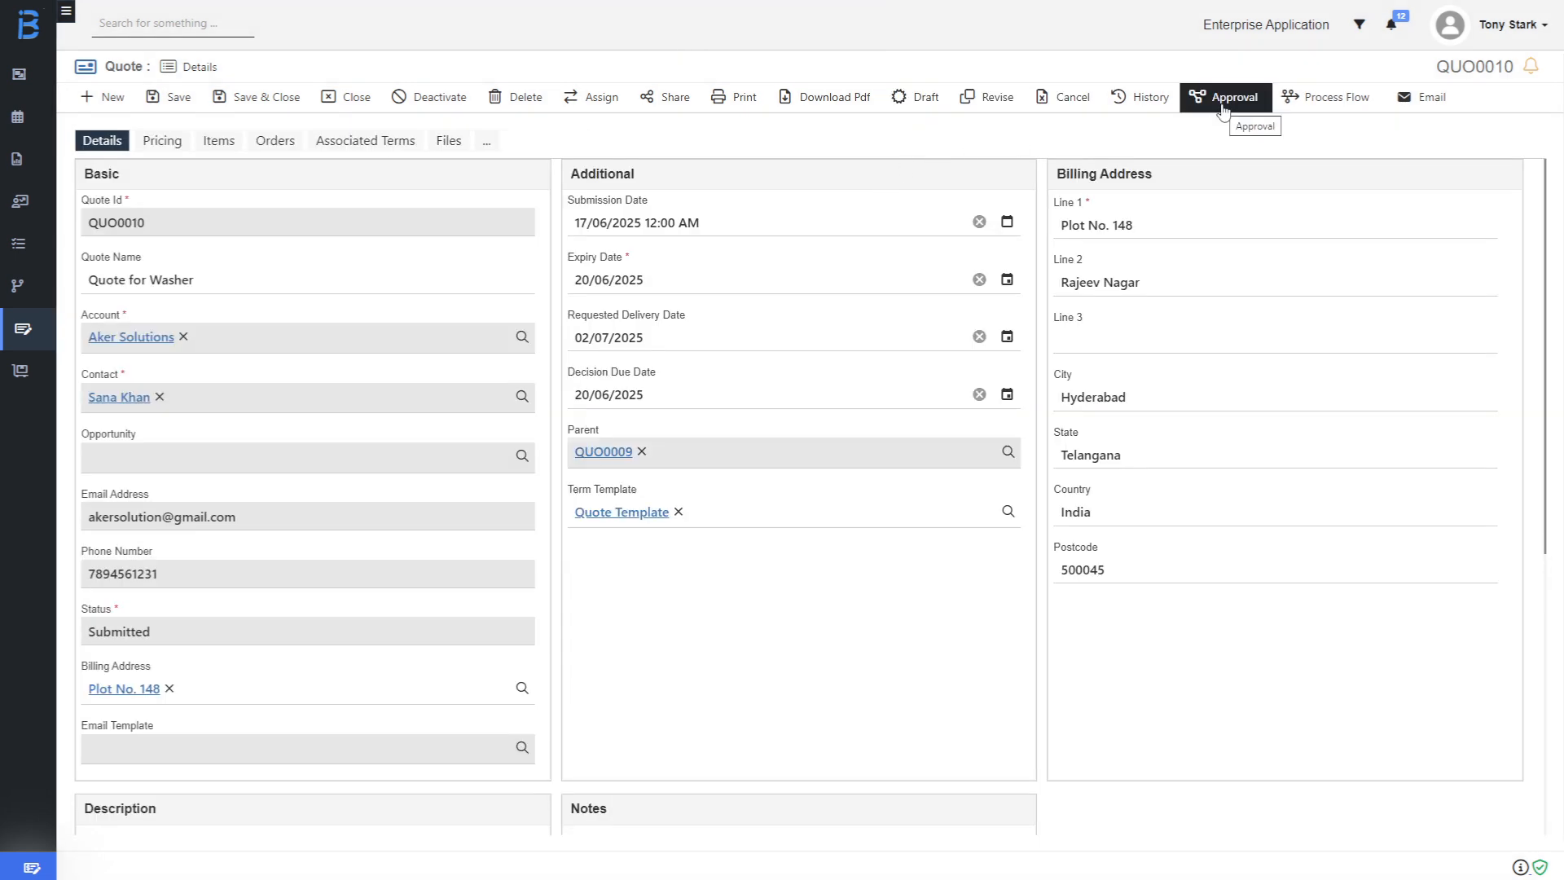
pyautogui.click(1223, 109)
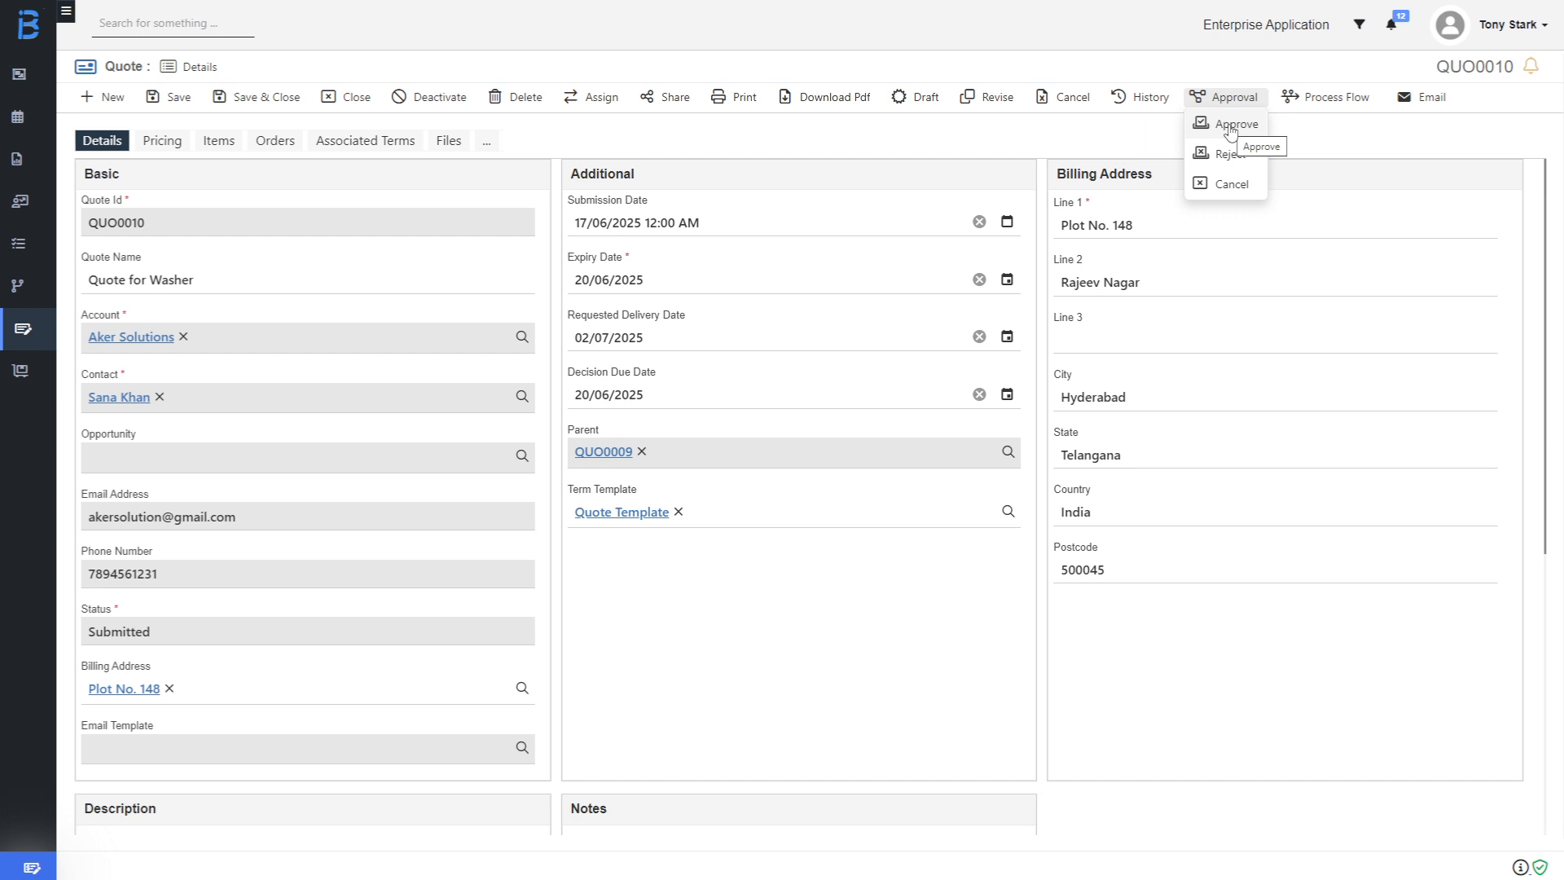
# Approve QUO0010 with actual close date 17/06/2025, then open its parent quote QUO0009.
pyautogui.click(1230, 127)
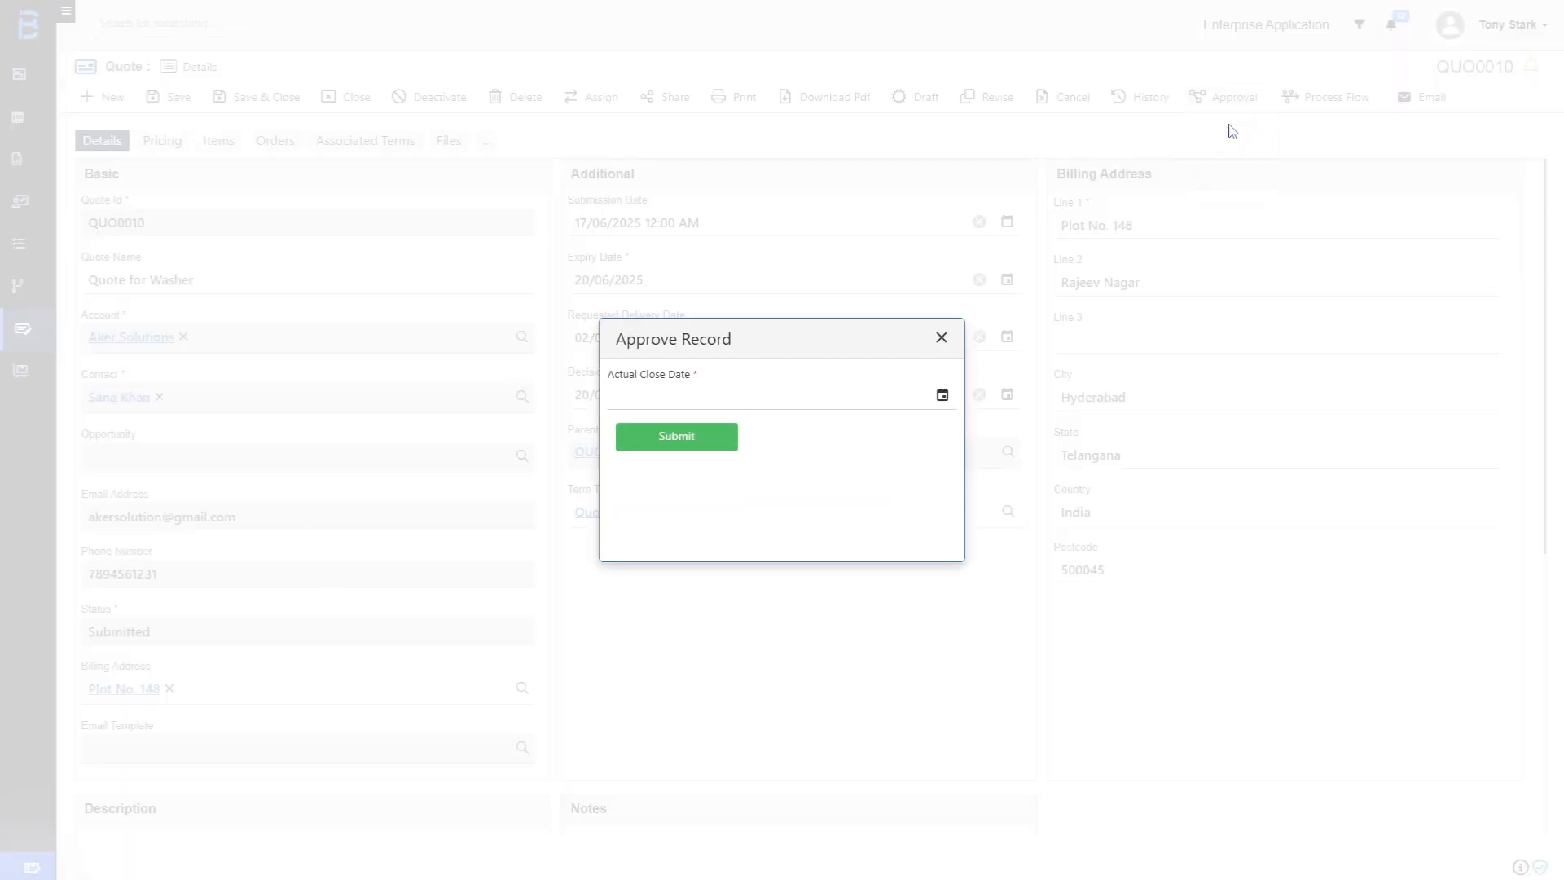
pyautogui.click(942, 395)
pyautogui.click(706, 576)
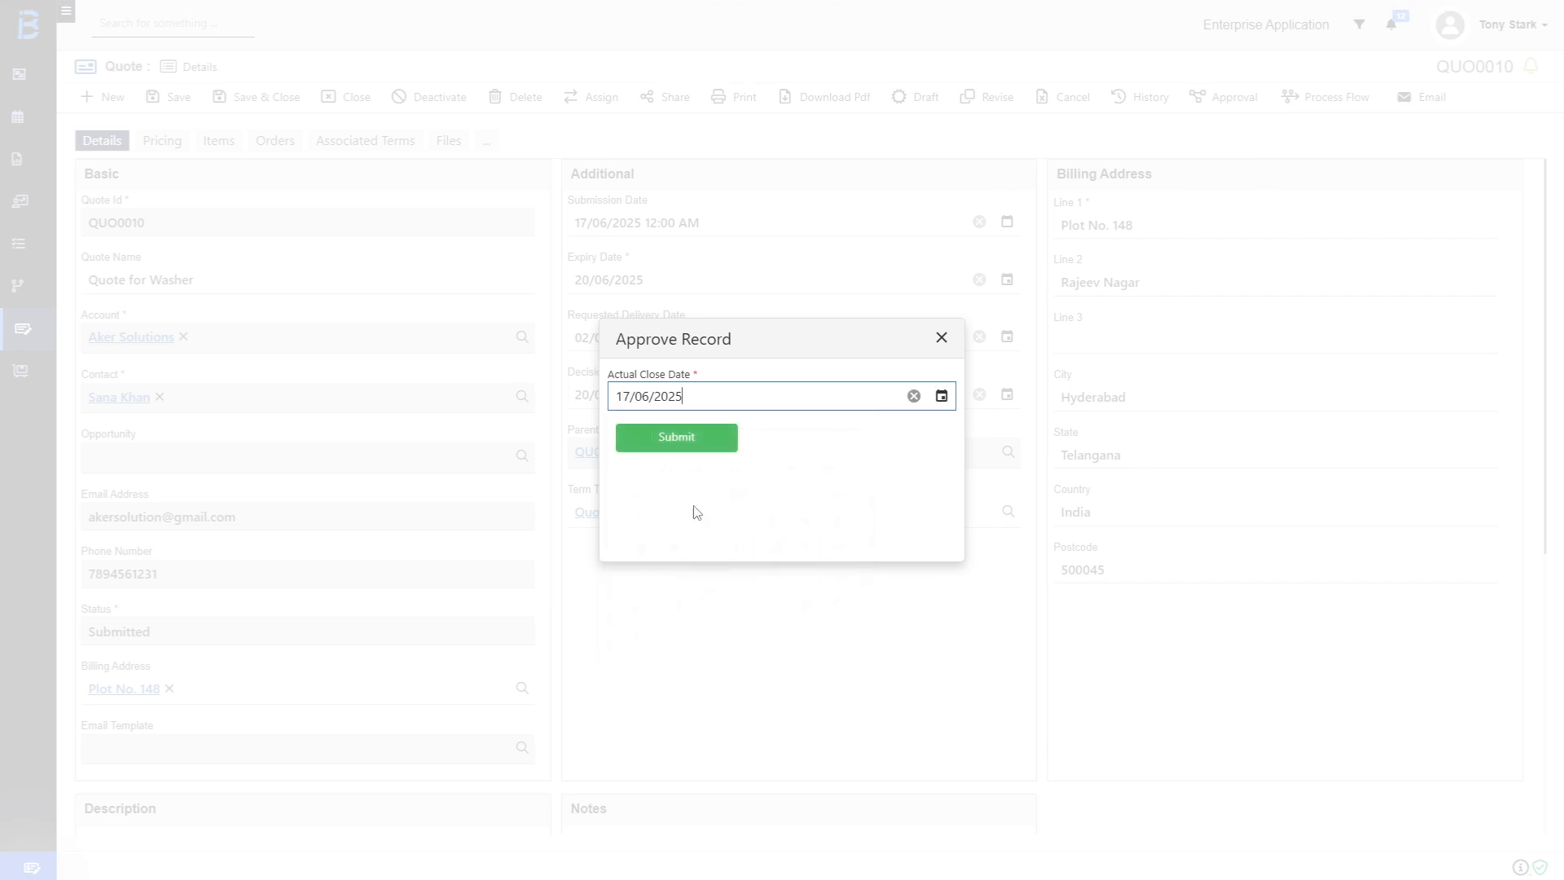
pyautogui.click(678, 438)
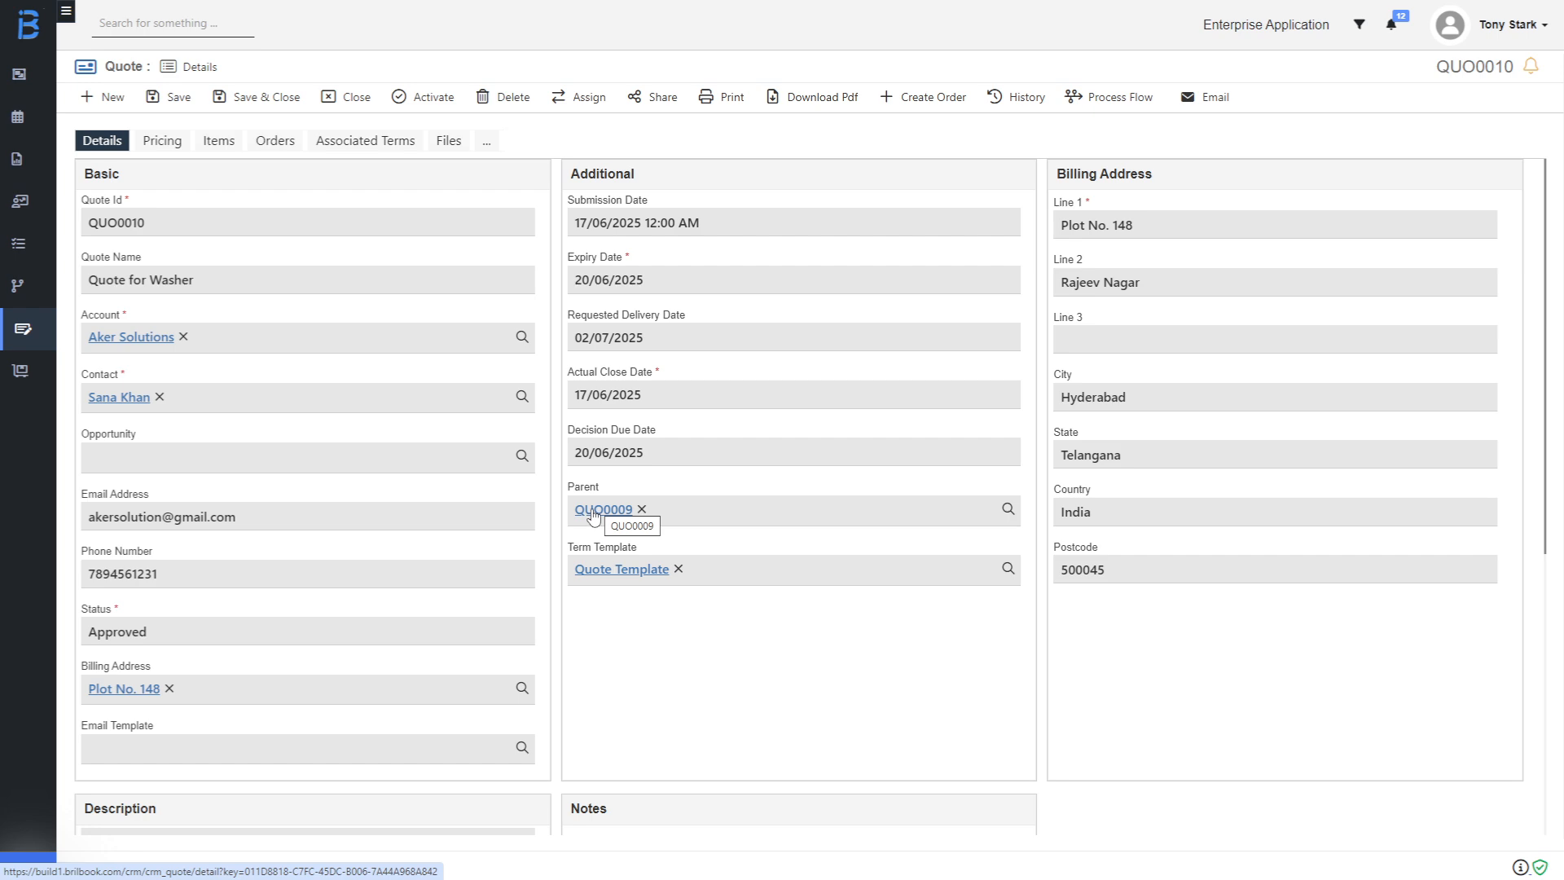
pyautogui.click(594, 510)
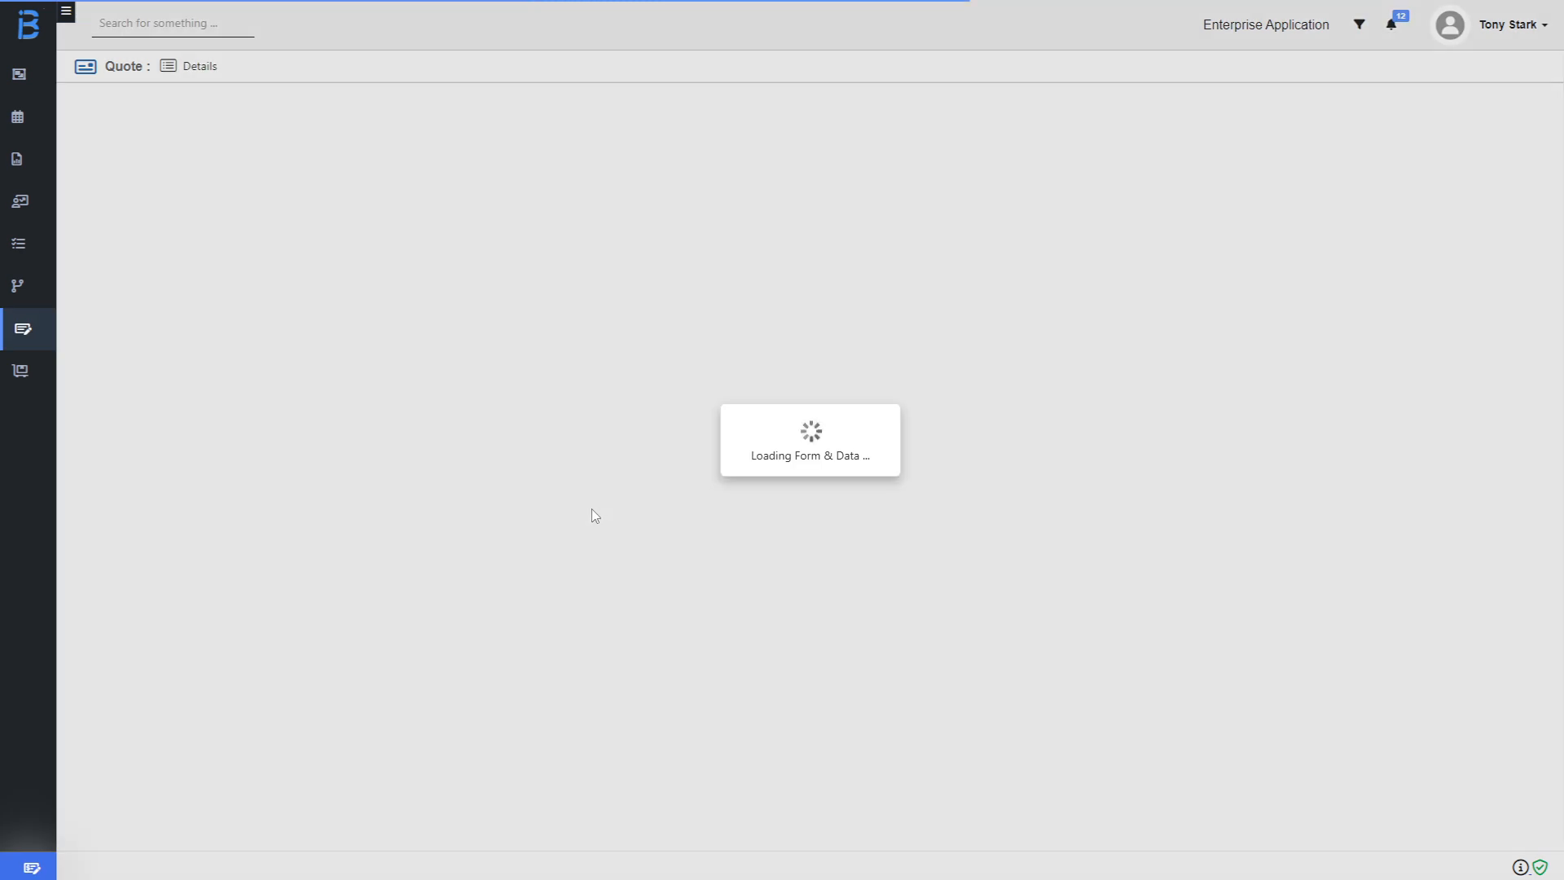